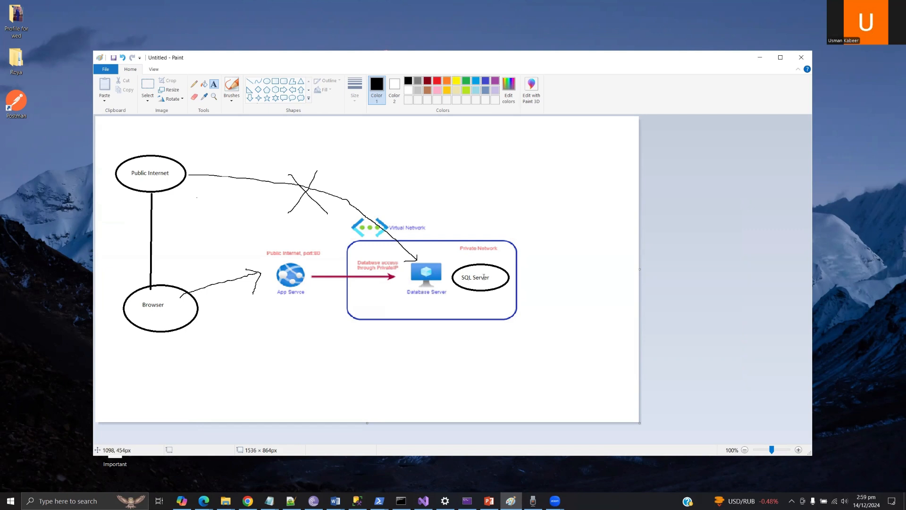
Step: Draw a freehand arrow pointing up at App Service and a curved arrow from Public Internet to SQL Server with the Pencil tool
left_click(193, 84)
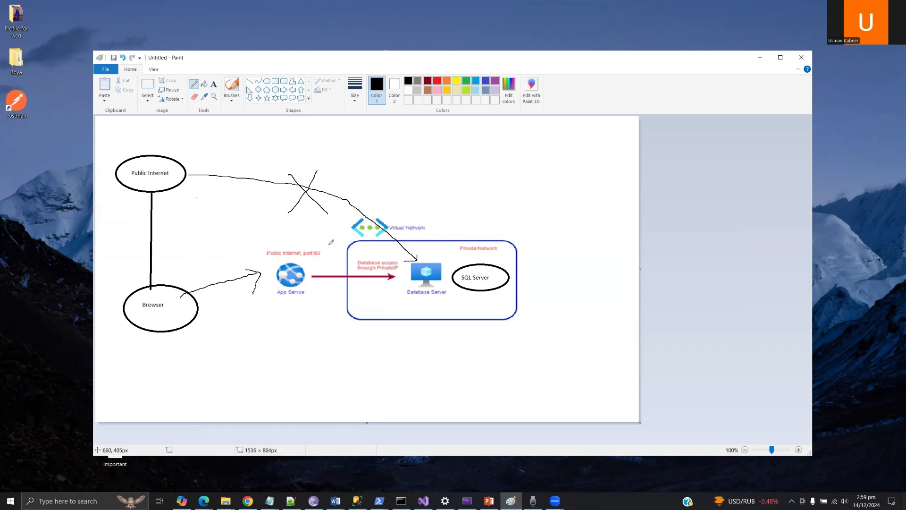
mouse_move(284, 335)
left_mouse_down()
mouse_move(284, 299)
mouse_move(289, 311)
left_mouse_up()
mouse_move(178, 158)
left_mouse_down()
mouse_move(318, 144)
mouse_move(453, 214)
mouse_move(477, 249)
left_mouse_up()
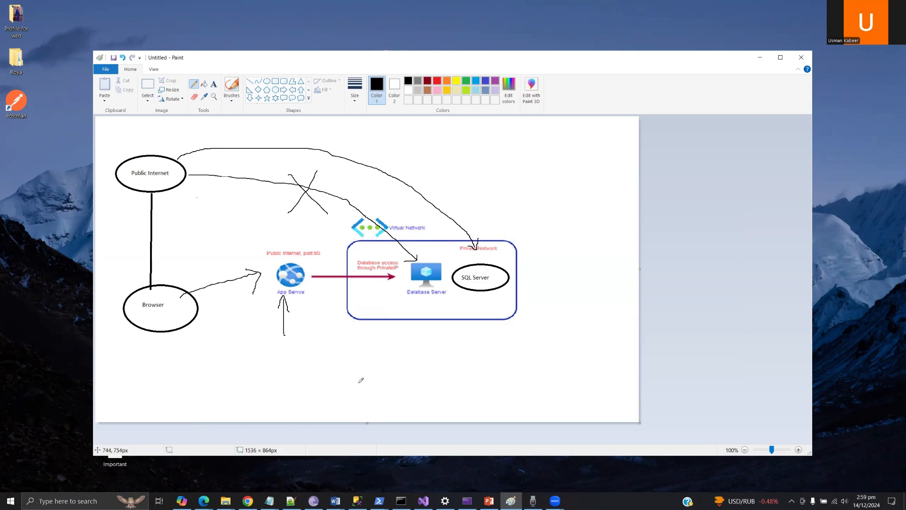
Step: Switch to the virtual machine's page in the Azure portal and start a Remote Desktop Connection to 20.42.100.153
left_click(489, 500)
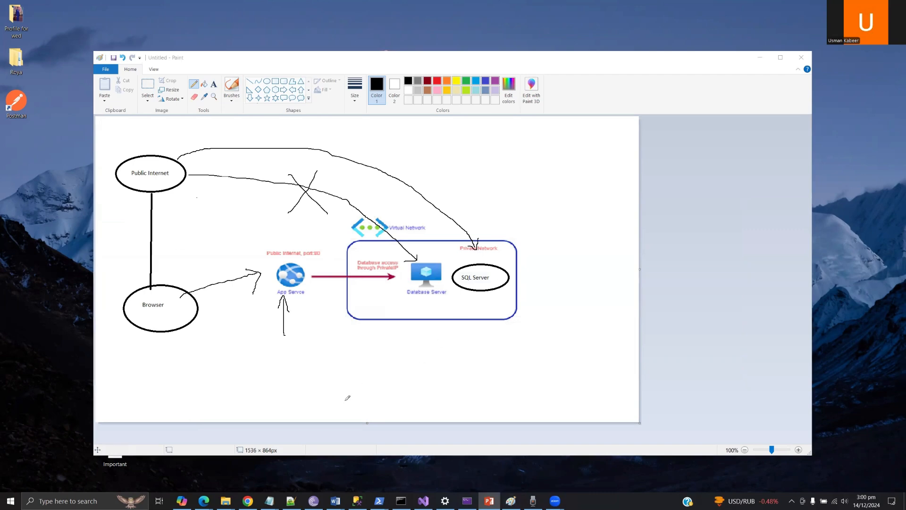
left_click(247, 500)
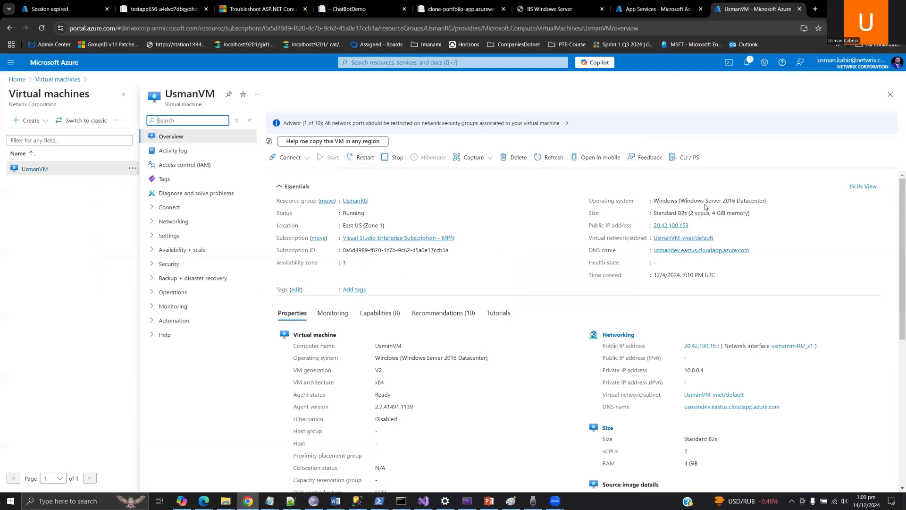
left_click(285, 158)
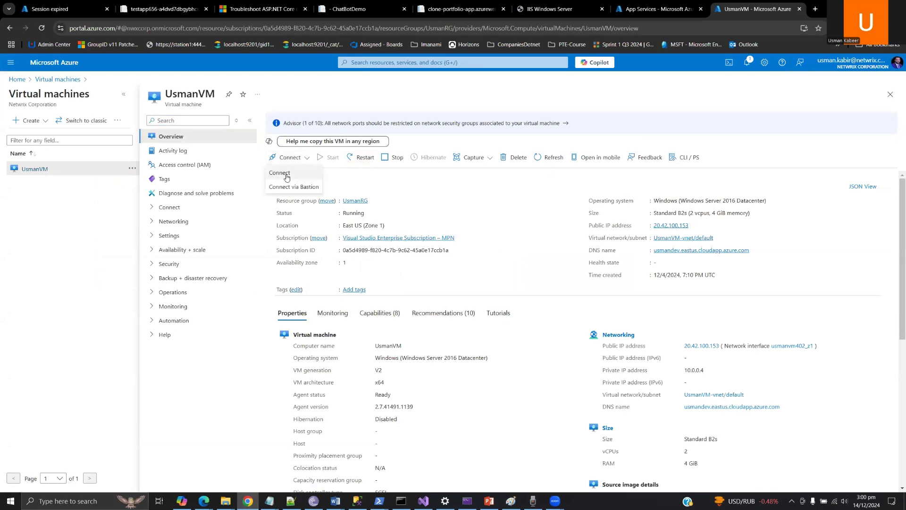
left_click(8, 500)
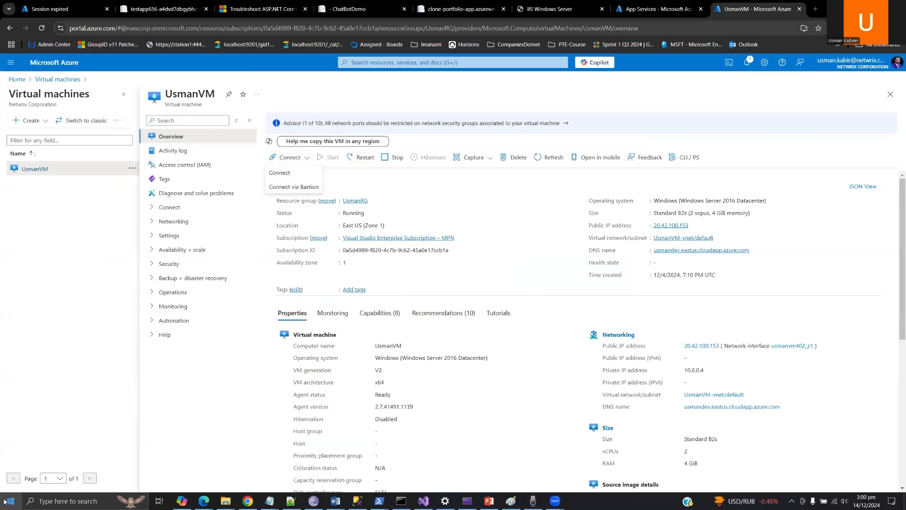
type("rdp")
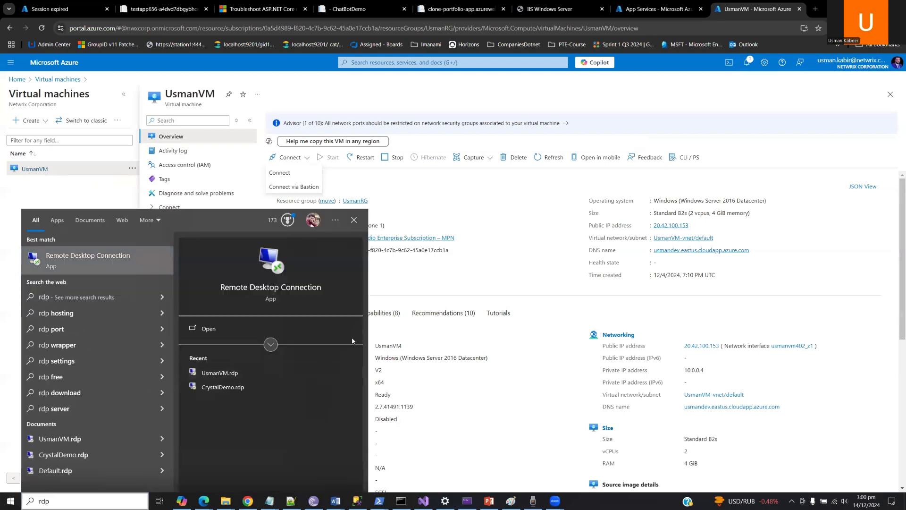
key("Return")
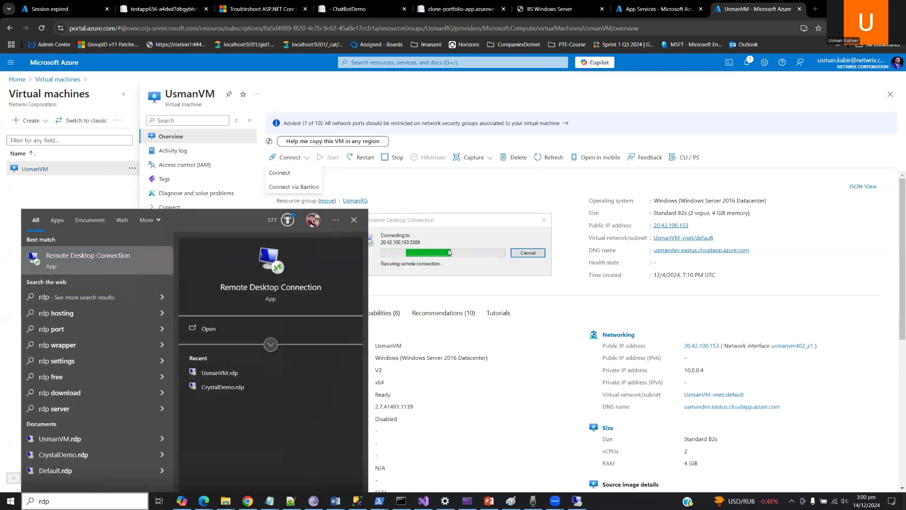
left_click(463, 222)
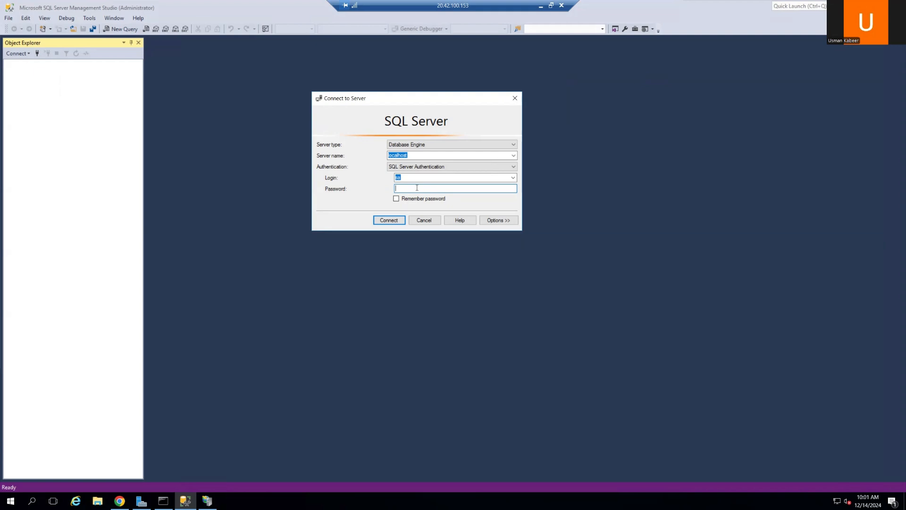
Step: Enter the SQL Server login password, connect to localhost, list its databases, and minimize the remote session
type("**********")
left_click(395, 220)
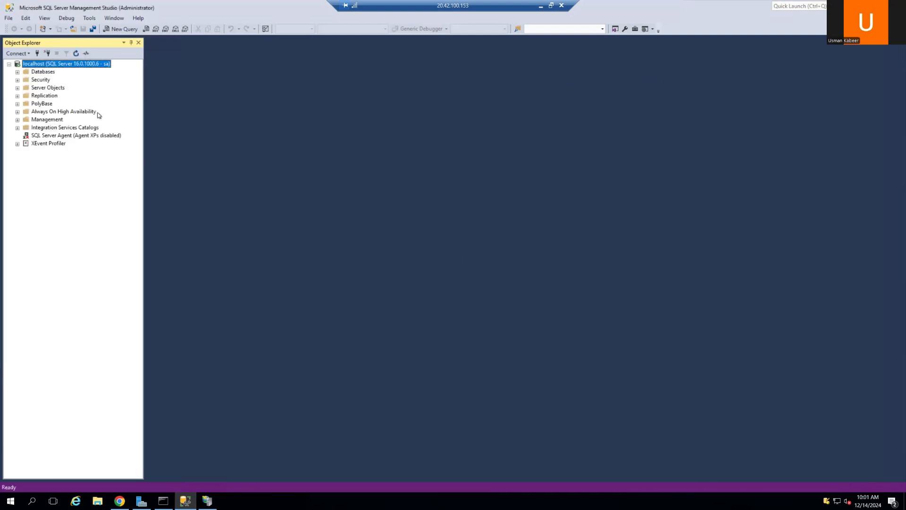
left_click(17, 71)
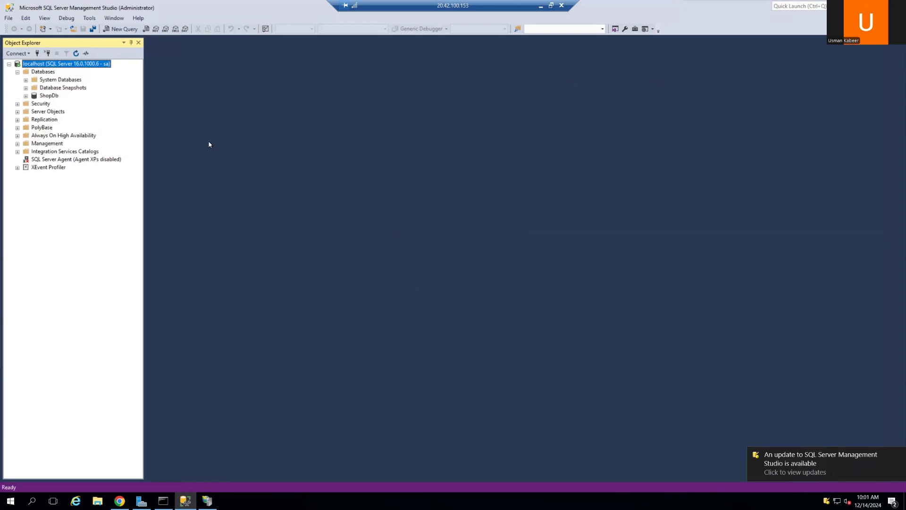
left_click(541, 8)
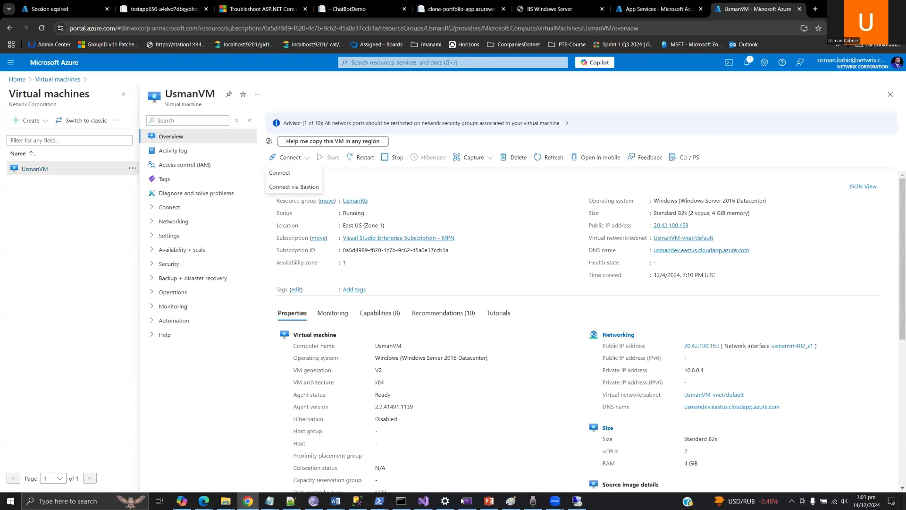
Step: In PowerShell, run New-AzAppServicePlan to create appServicePlan2-EASTUS in EAST US, resource group UsmanRG, tier B1
left_click(423, 501)
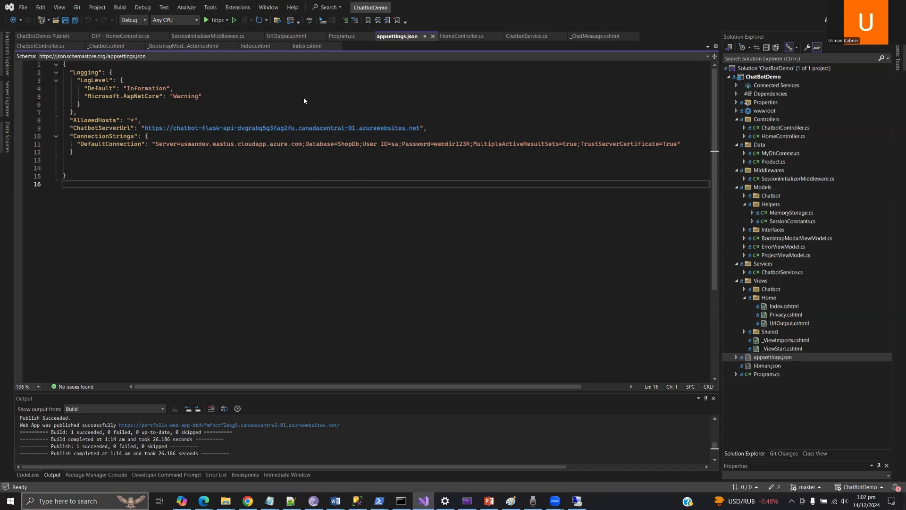
left_click(379, 501)
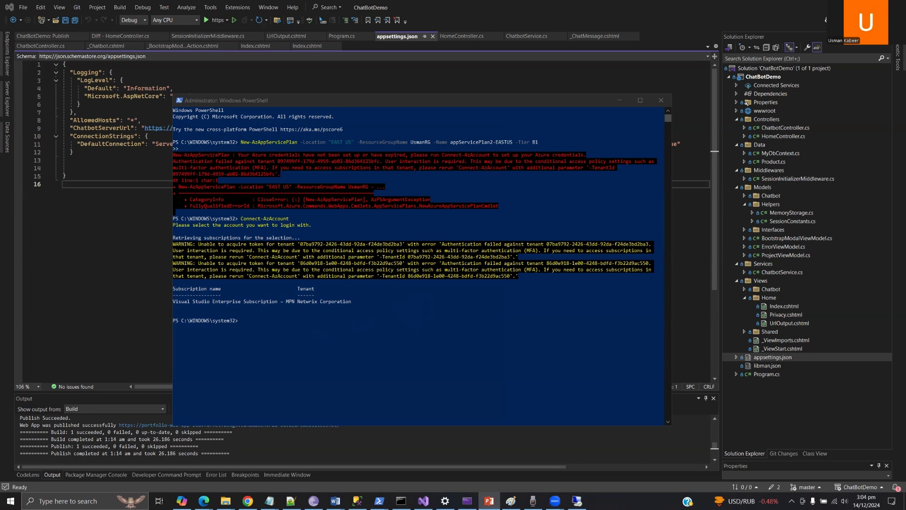
right_click(319, 354)
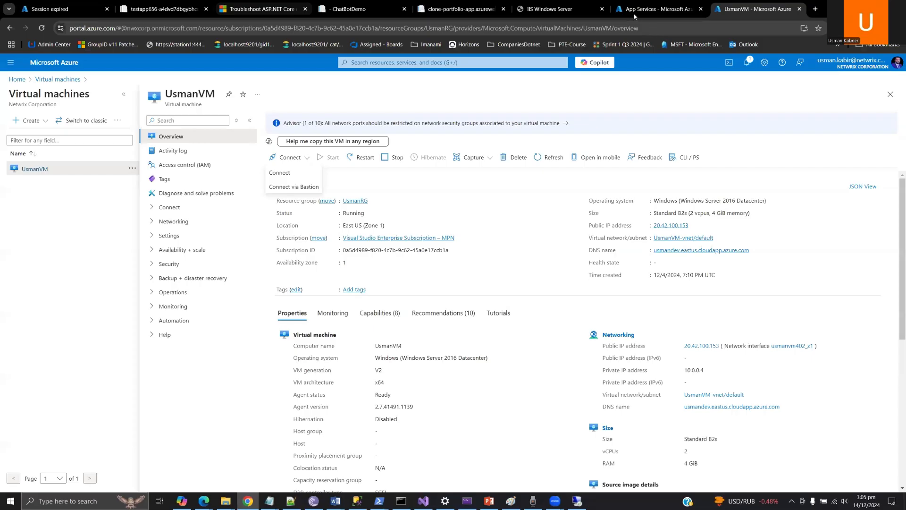
Step: In the Azure portal, search for "app service plan" and open the App Service plans list
left_click(633, 11)
left_click(401, 61)
type("app")
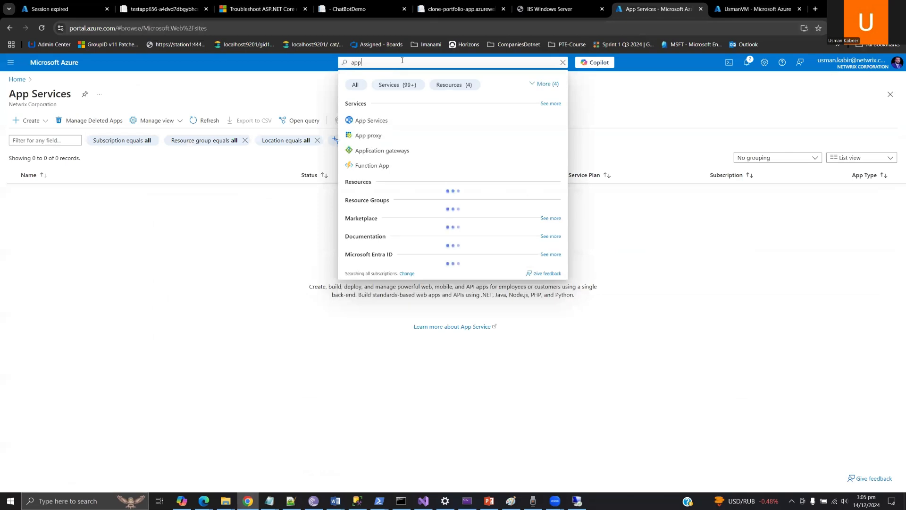
type(" service plan")
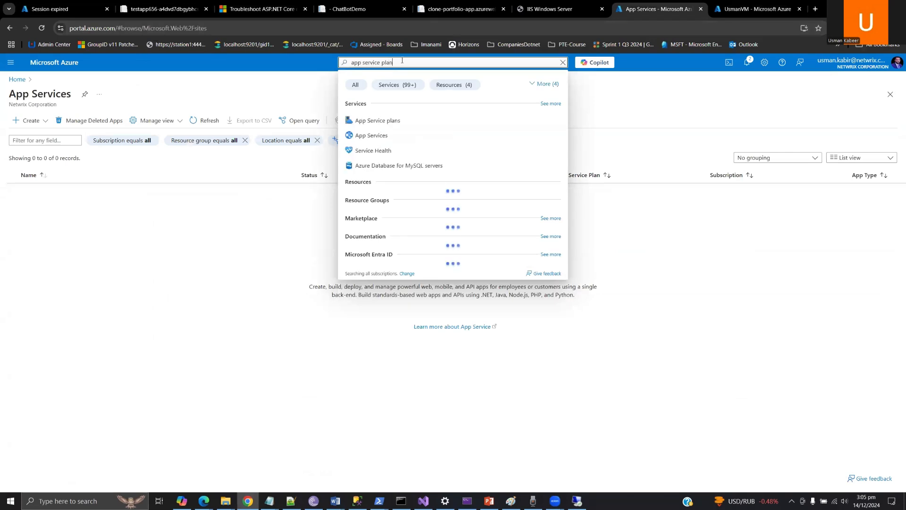
left_click(398, 121)
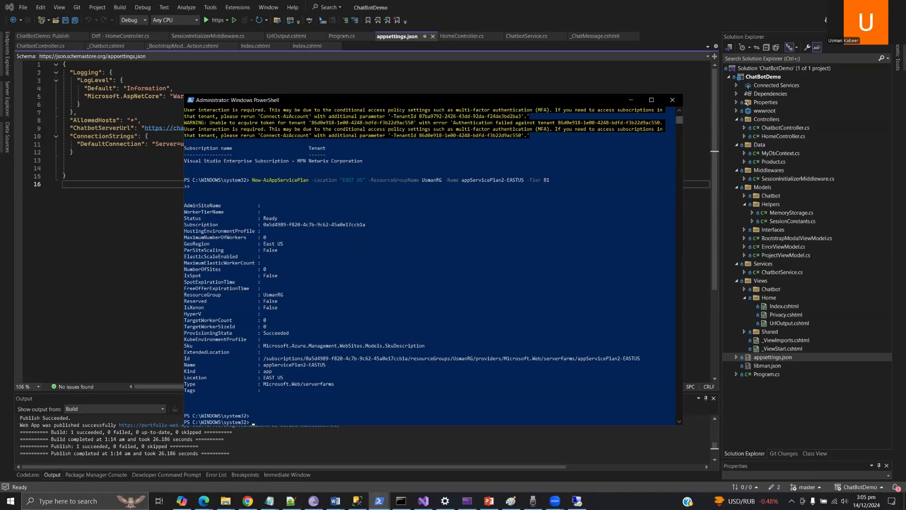
Step: Review the New-AzWebApp commands for test-webapp and my-portfolio-webapp and their output in PowerShell
key("alt+Tab")
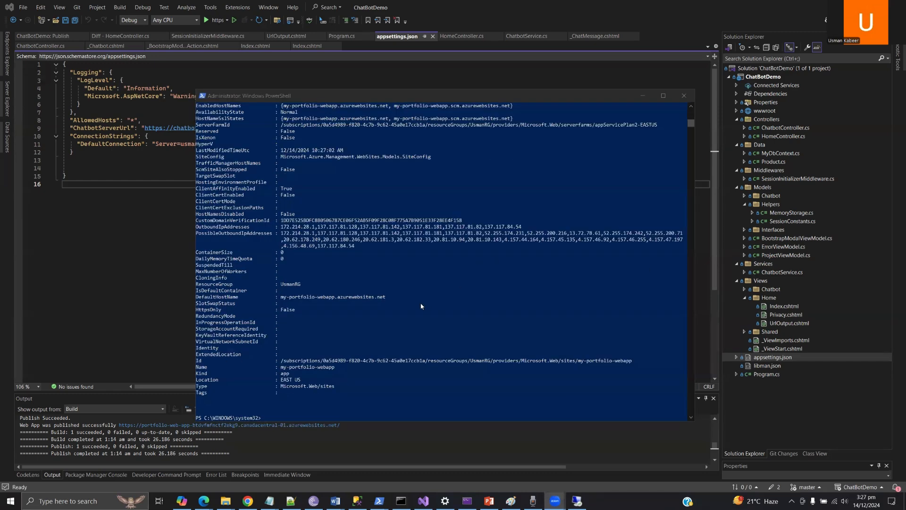
scroll(420, 307, "up", 9)
scroll(420, 306, "up", 3)
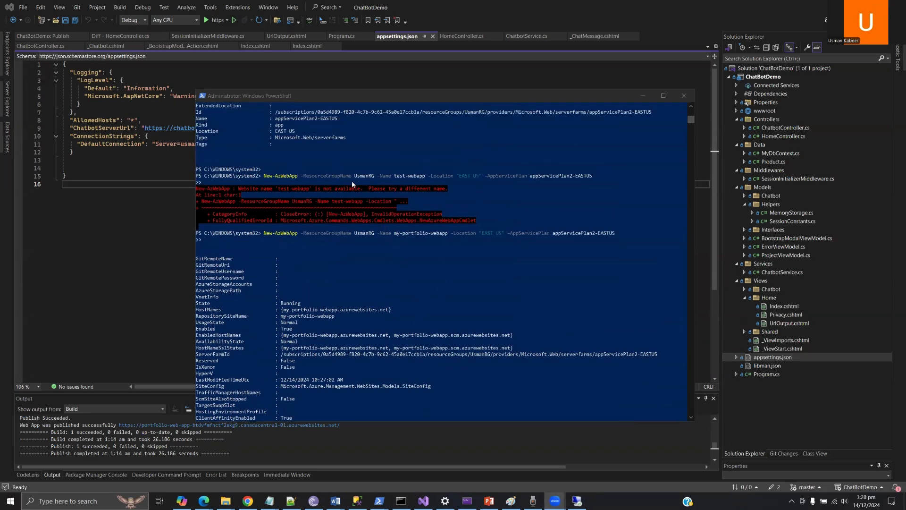
left_click(396, 177)
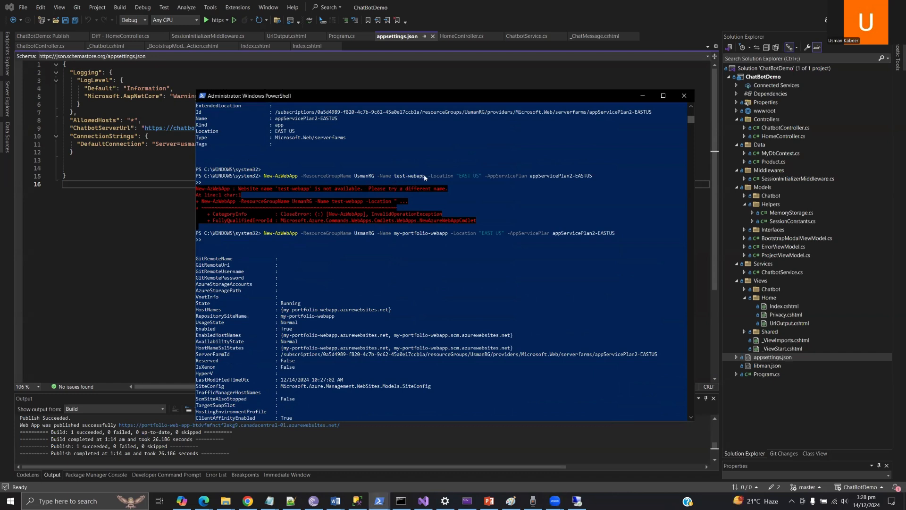
scroll(397, 231, "down", 1)
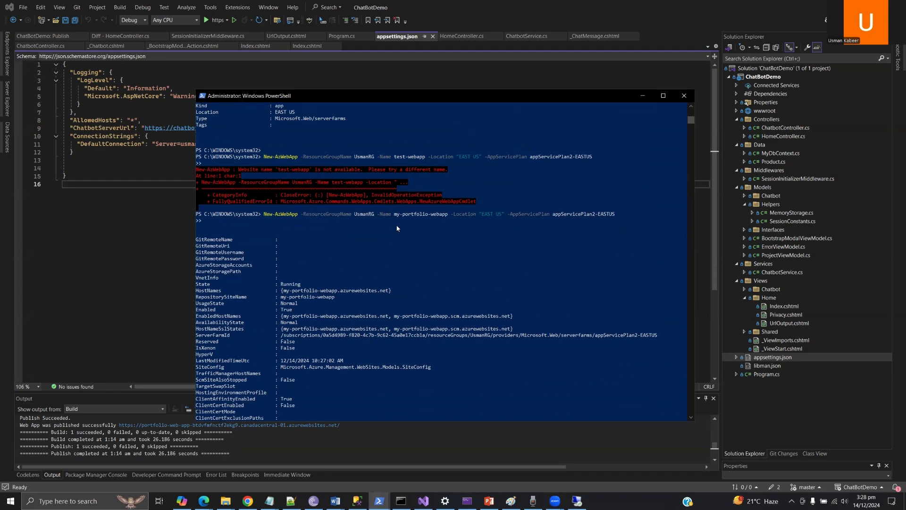
scroll(407, 212, "down", 3)
Step: Return to the Azure portal, search for App Services, and open the my-portfolio-webapp app
left_click(248, 500)
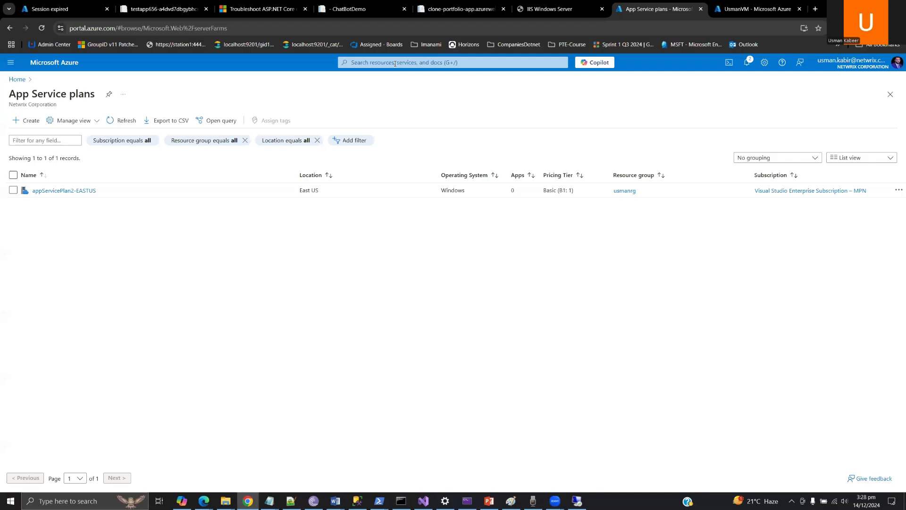
left_click(395, 64)
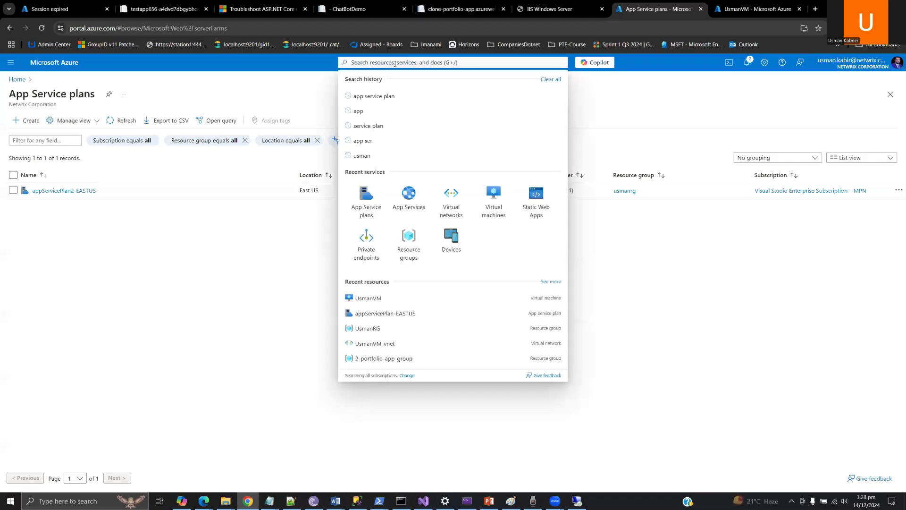
type("app service")
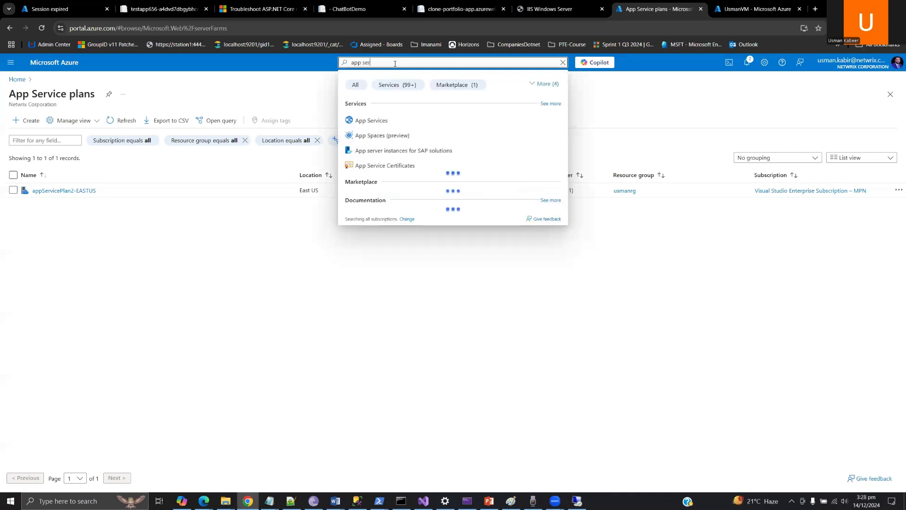
left_click(410, 124)
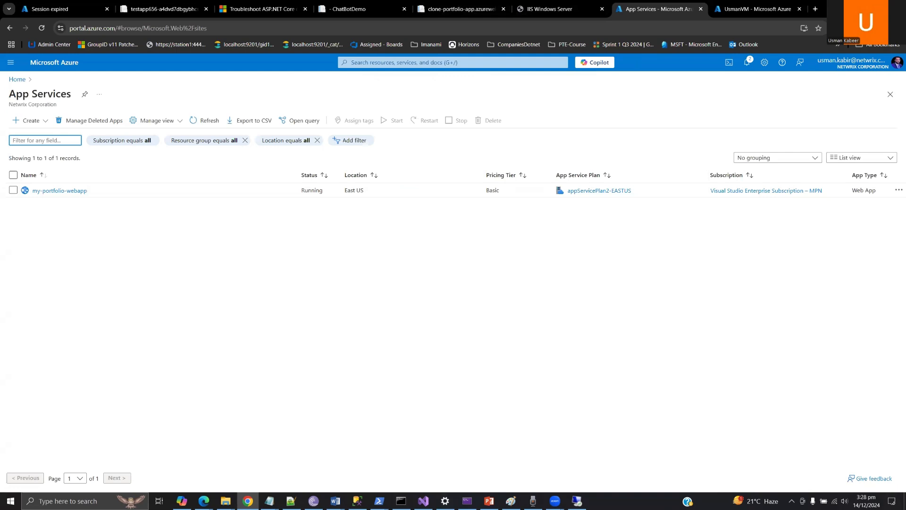
left_click(59, 190)
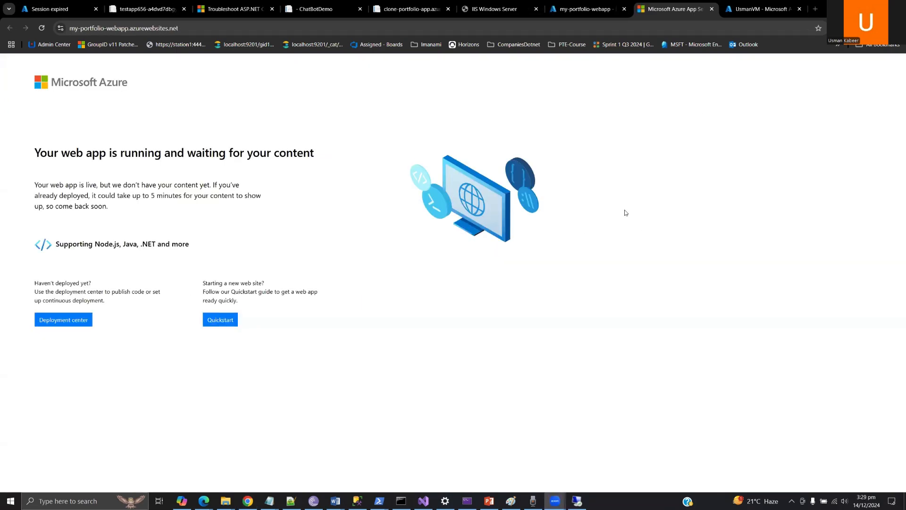
Step: Open the Deployment Center of my-portfolio-webapp and set its code source to GitHub
left_click(590, 10)
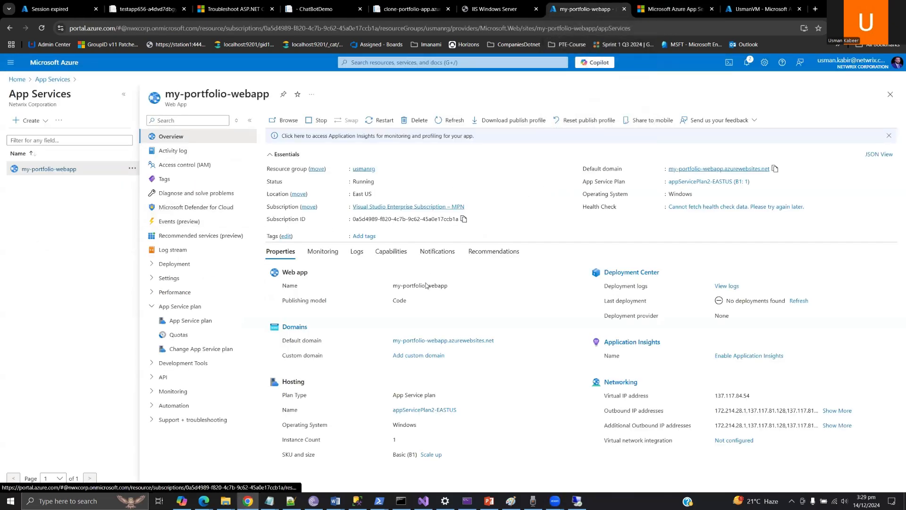
left_click(53, 169)
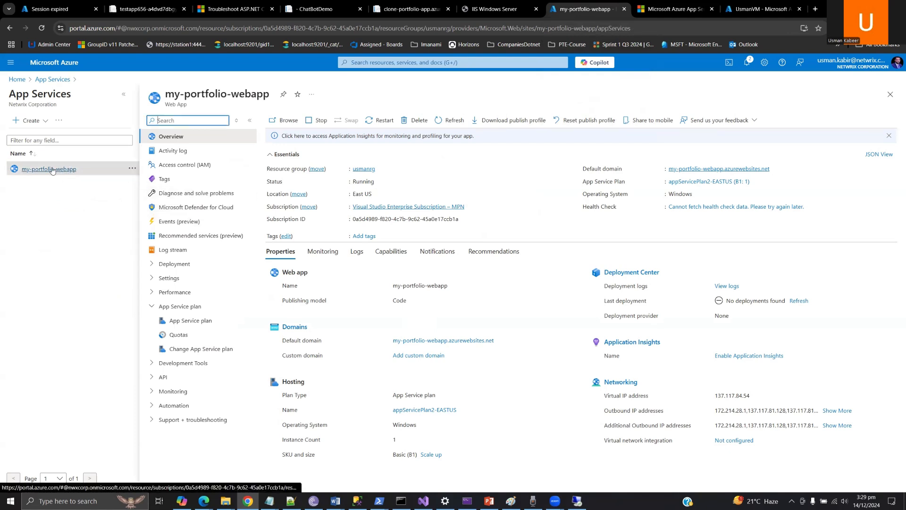
left_click(151, 264)
left_click(187, 292)
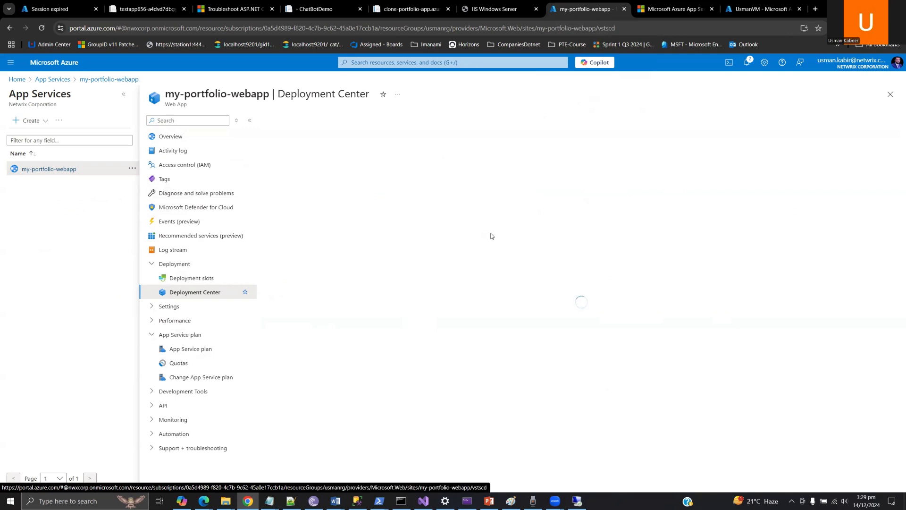
mouse_move(208, 501)
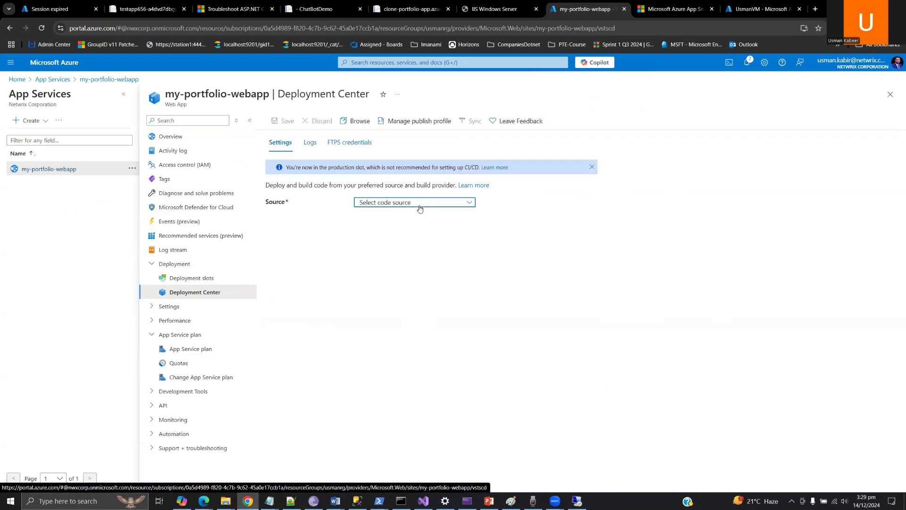
left_click(418, 205)
left_click(399, 224)
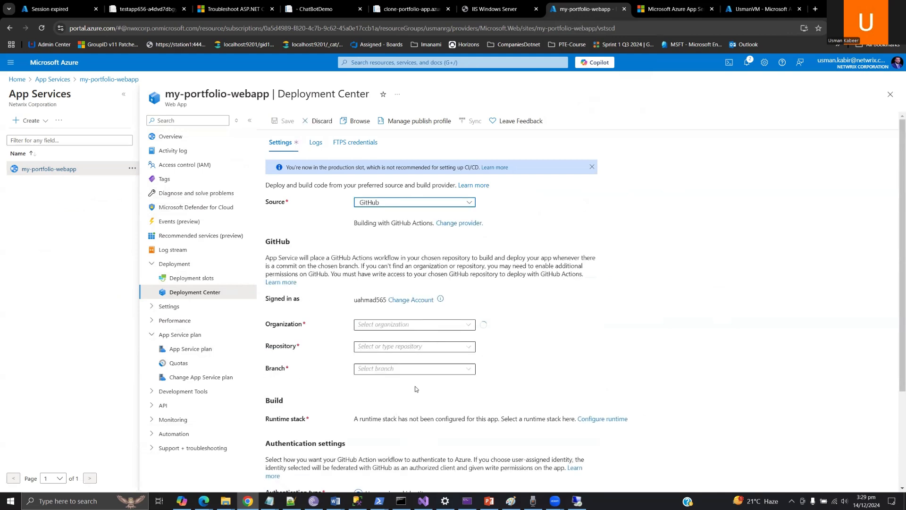
Step: Choose the signed-in account's GitHub organization and the MyPortfolio repository for the deployment
left_click(465, 328)
left_click(470, 326)
left_click(470, 325)
left_click(471, 326)
left_click(417, 340)
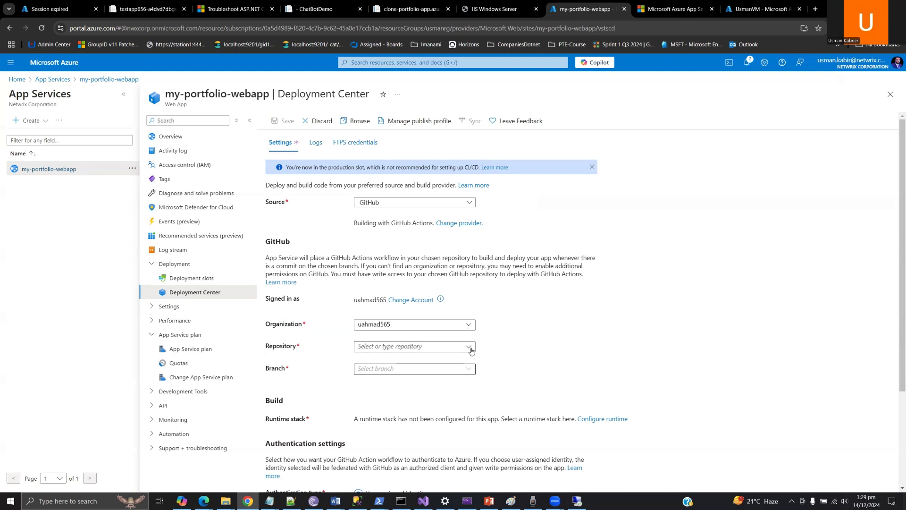
left_click(469, 348)
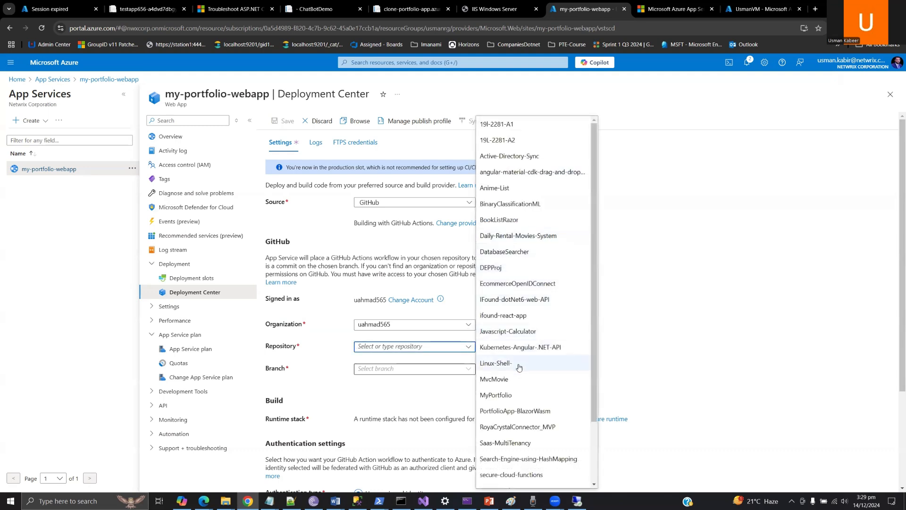
left_click(503, 398)
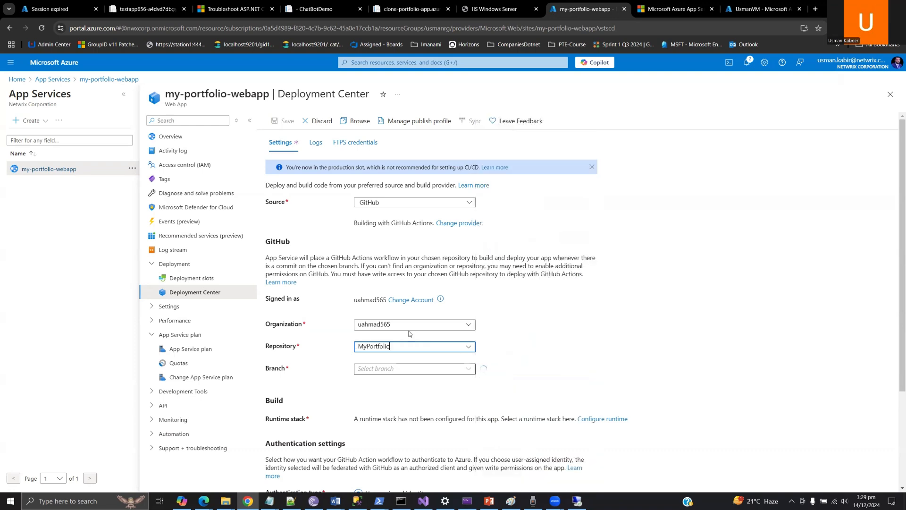
Step: Select the master branch for the deployment and look through the workflow, runtime stack and authentication settings
left_click(469, 369)
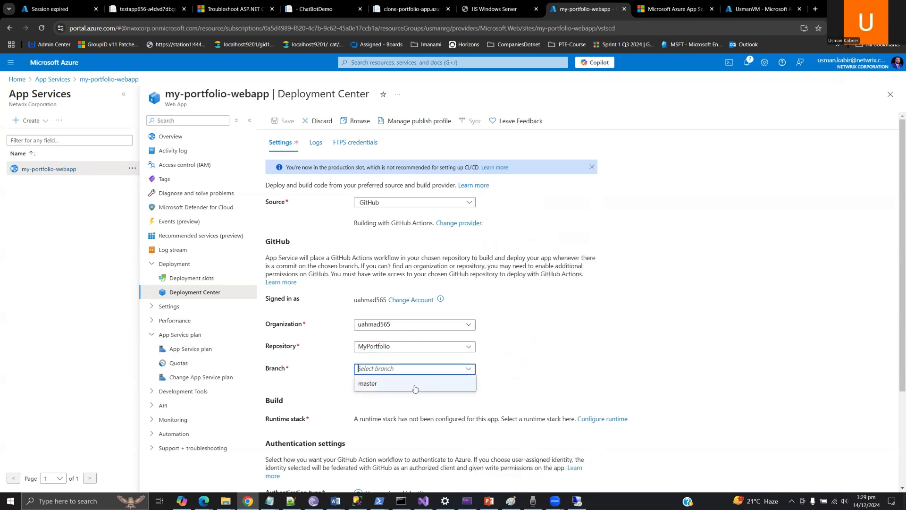
left_click(415, 383)
scroll(425, 330, "down", 3)
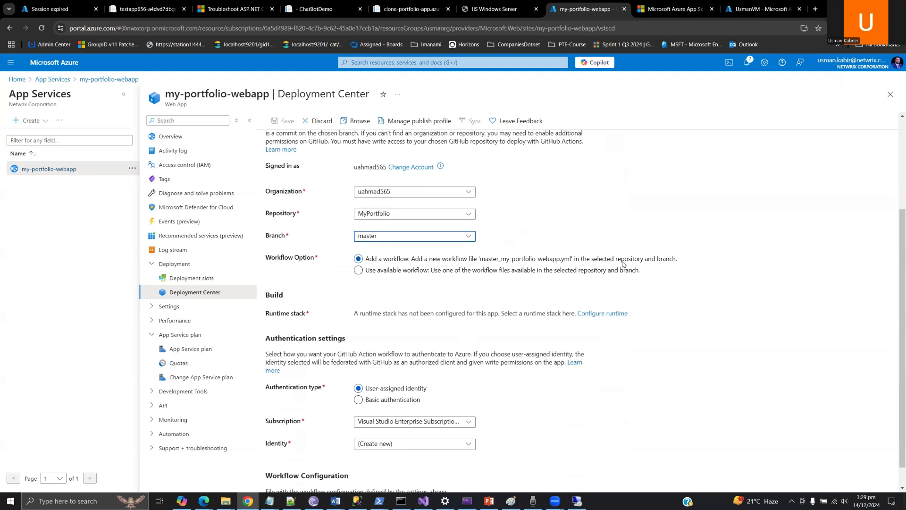
scroll(415, 328, "down", 1)
scroll(415, 329, "up", 4)
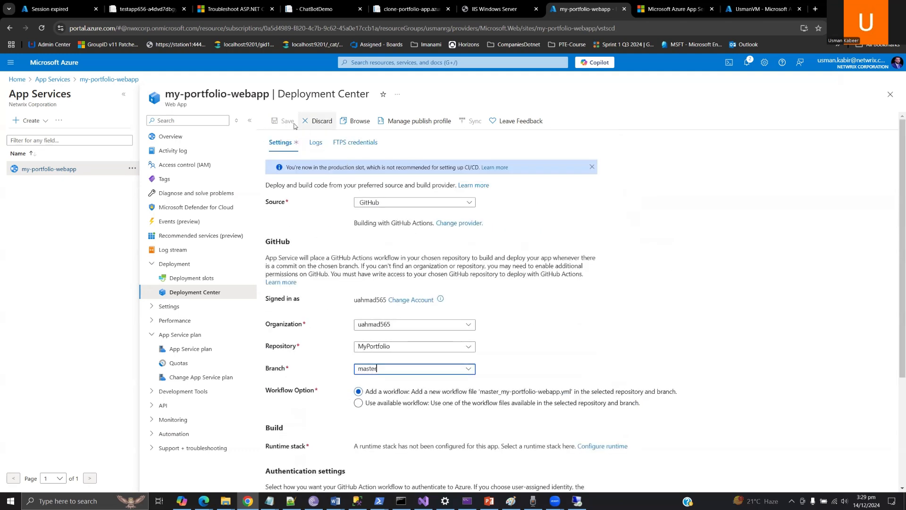
scroll(351, 342, "down", 3)
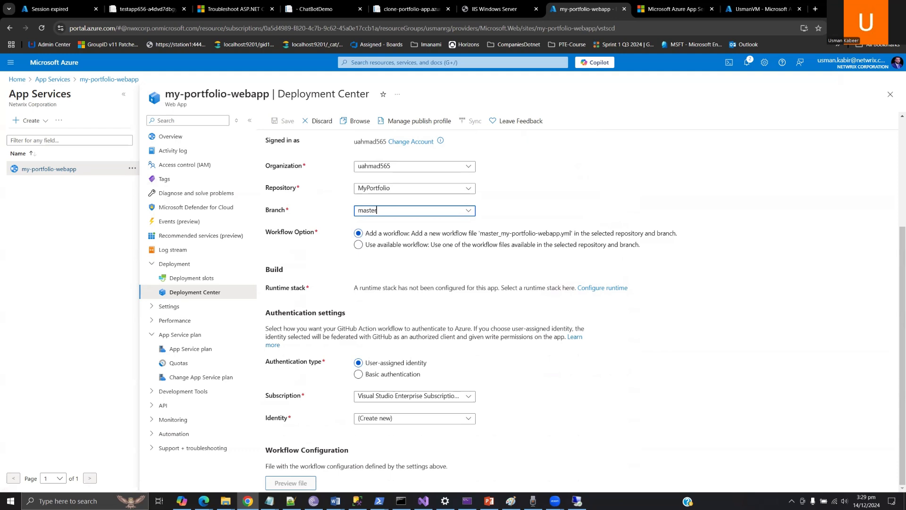
scroll(176, 226, "up", 1)
scroll(389, 262, "up", 1)
scroll(588, 315, "down", 2)
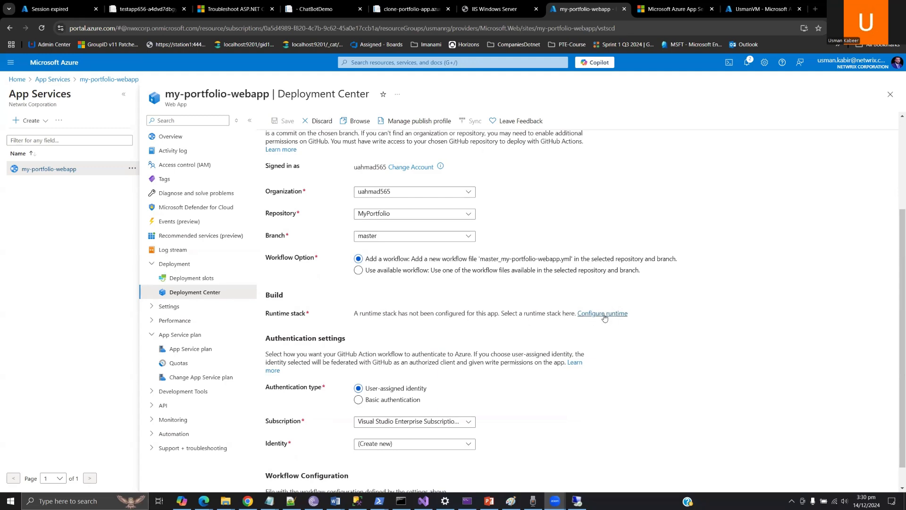
scroll(604, 317, "up", 1)
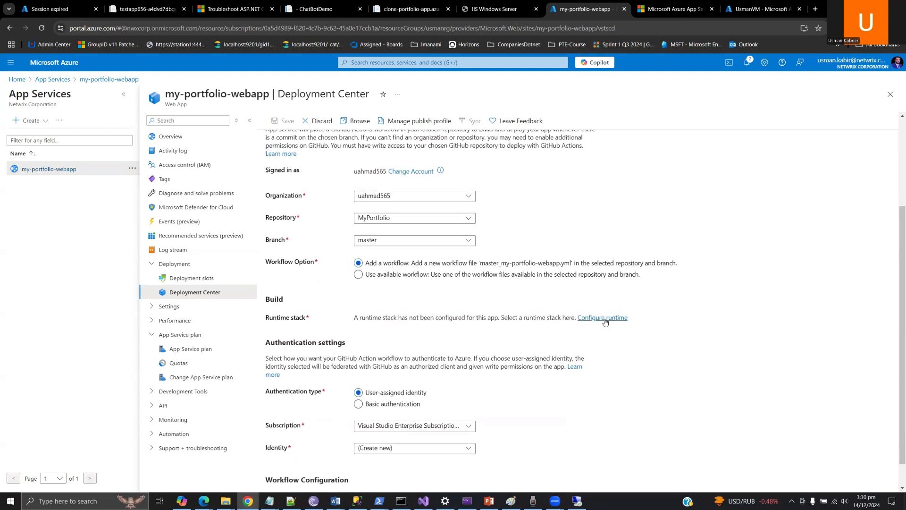
Step: Open the runtime configuration of my-portfolio-webapp and set the stack to .NET with version .NET 8 (LTS)
left_click(604, 317)
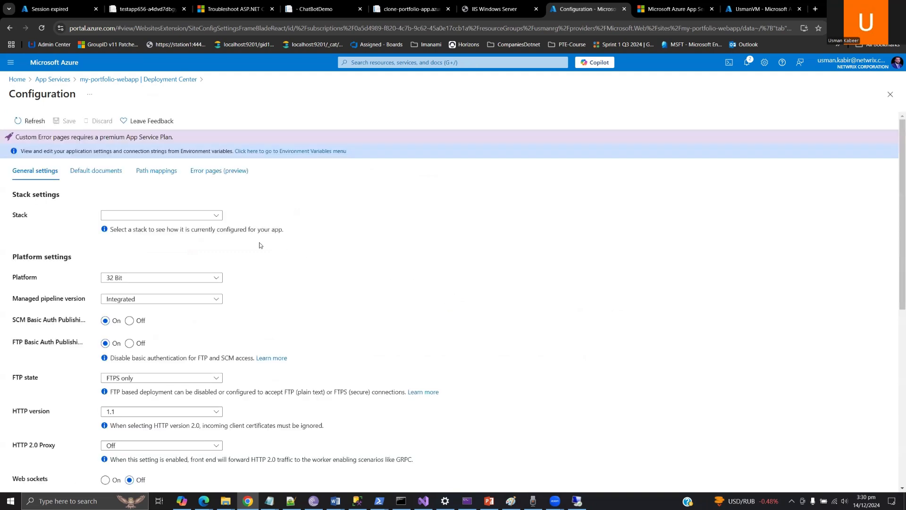
left_click(177, 215)
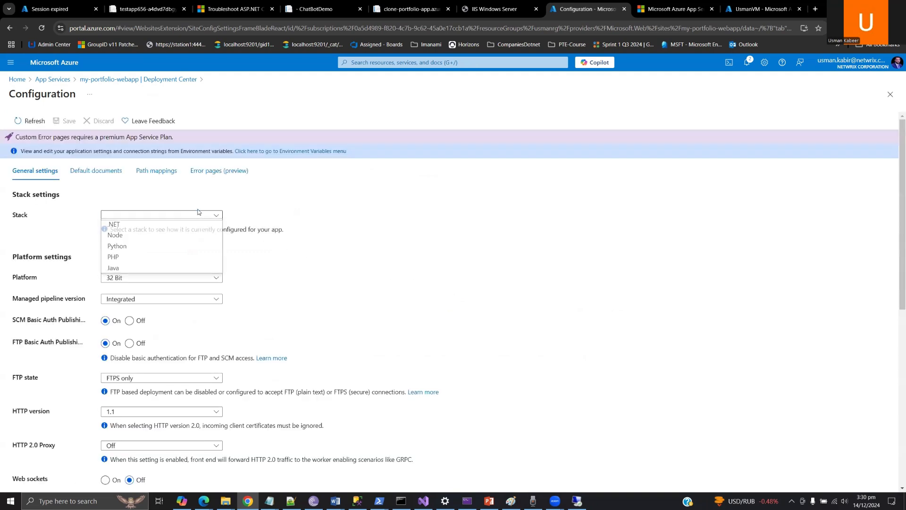
left_click(175, 226)
left_click(170, 237)
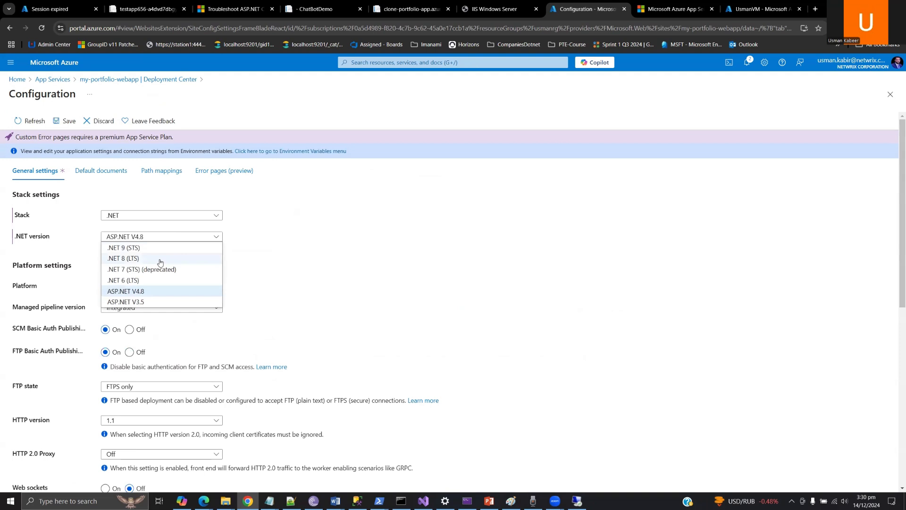
left_click(141, 259)
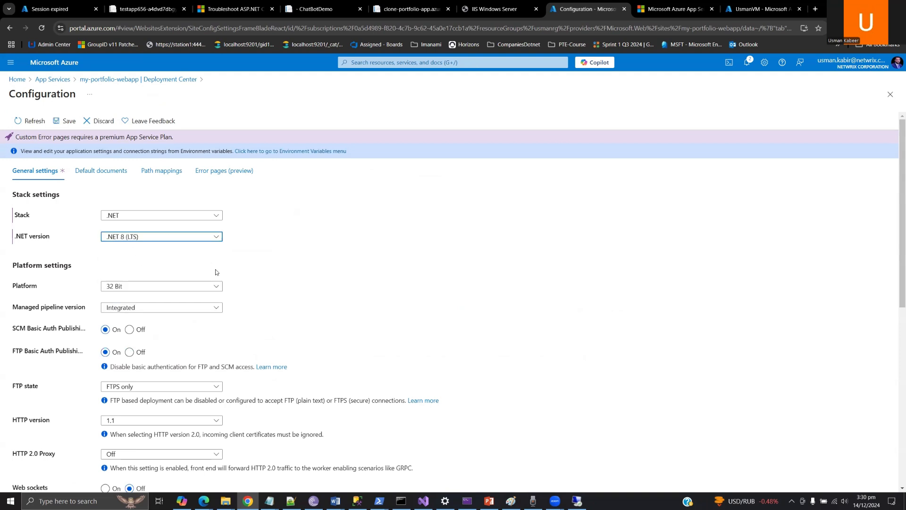
Step: Check the remaining general settings of the web app and save the configuration, agreeing to a possible app restart
scroll(155, 288, "down", 2)
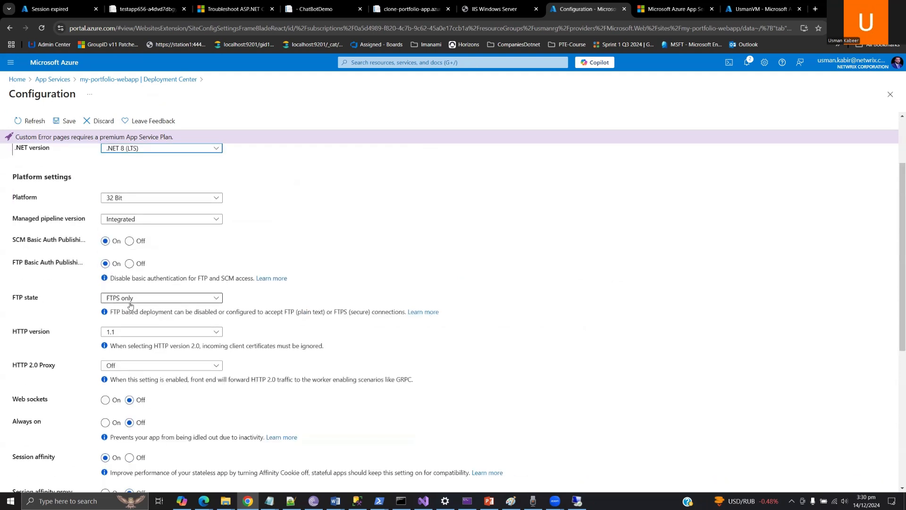
scroll(130, 302, "down", 2)
scroll(130, 307, "up", 4)
scroll(141, 241, "down", 1)
left_click(140, 241)
left_click(140, 241)
left_click(142, 263)
left_click(142, 273)
scroll(144, 298, "down", 6)
scroll(147, 323, "down", 1)
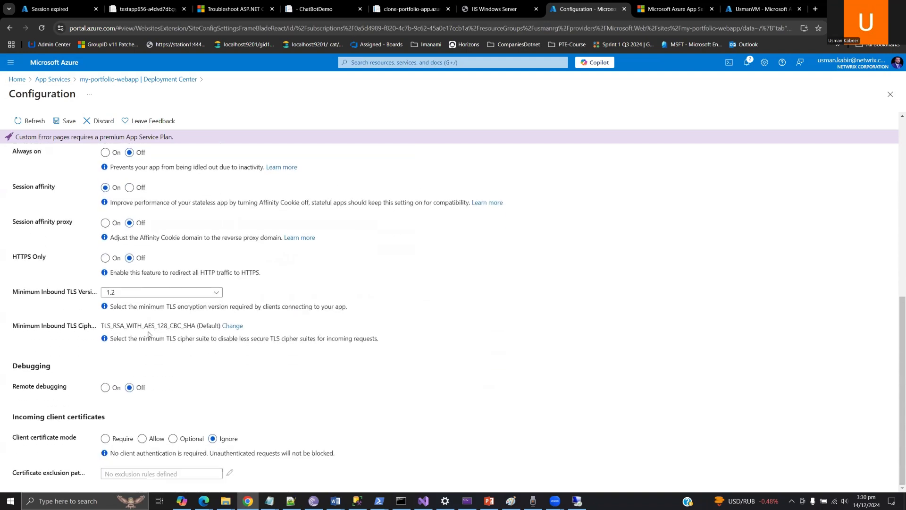
left_click(66, 121)
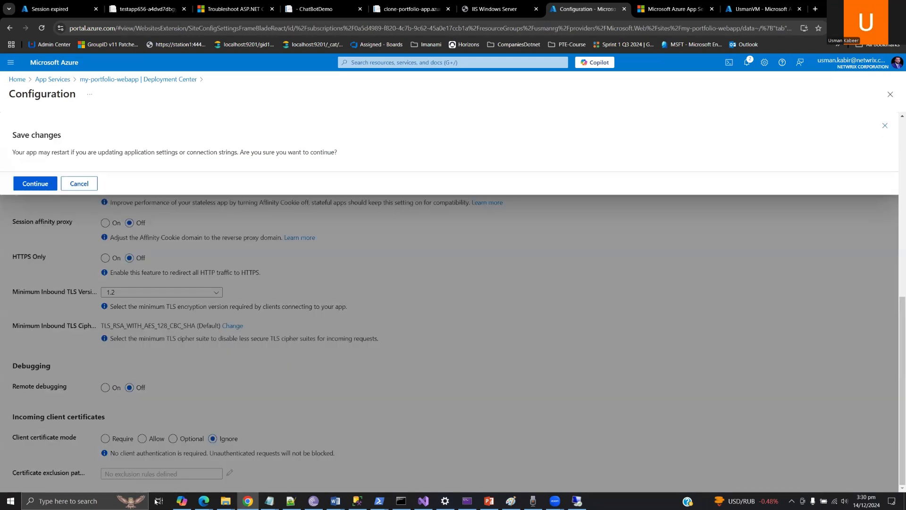
left_click(40, 187)
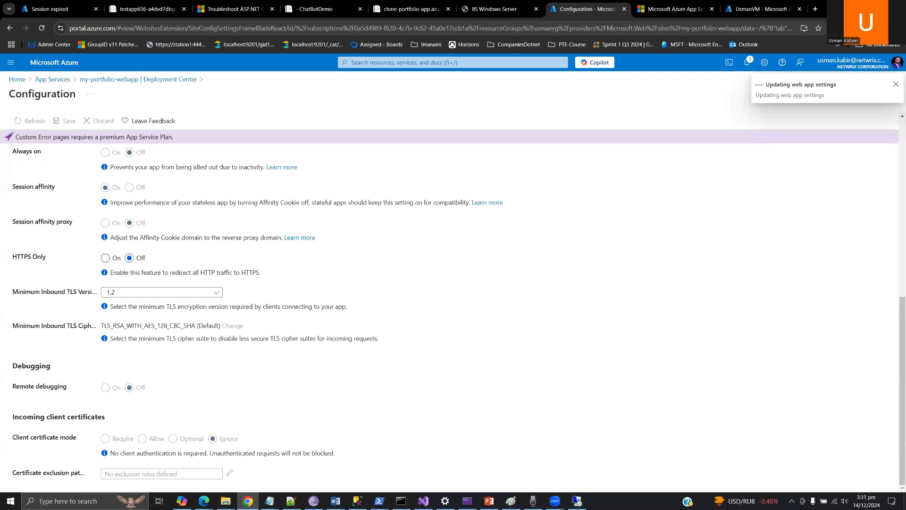
Step: Choose the signed-in account's GitHub organization, the MyPortfolio repository and the master branch, and save the deployment settings
left_click(328, 308)
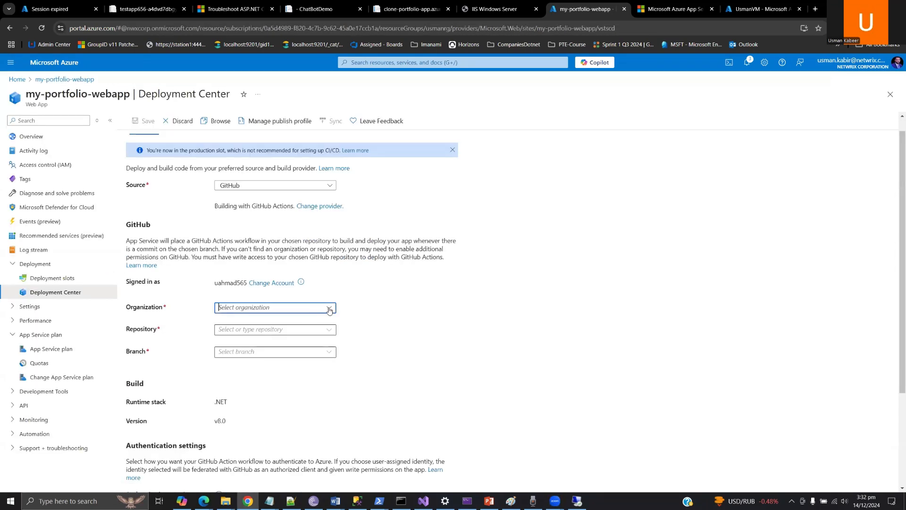
left_click(288, 324)
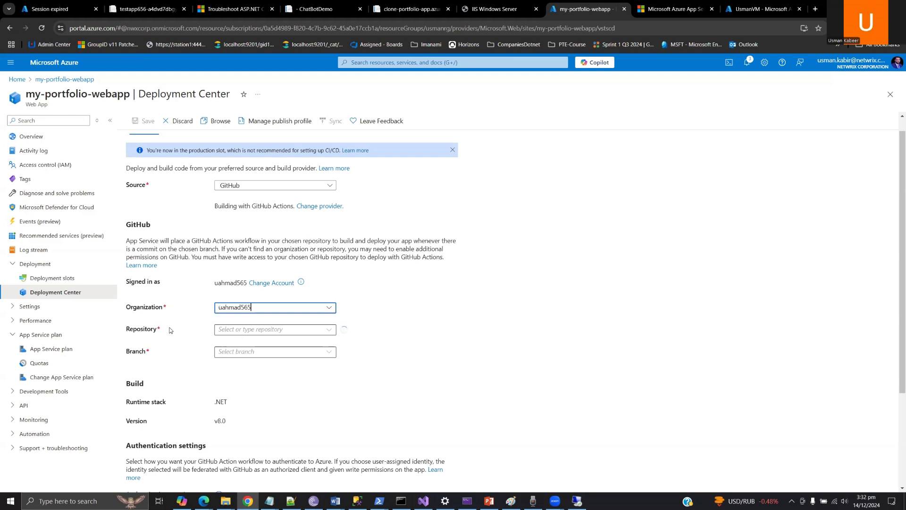
left_click(305, 329)
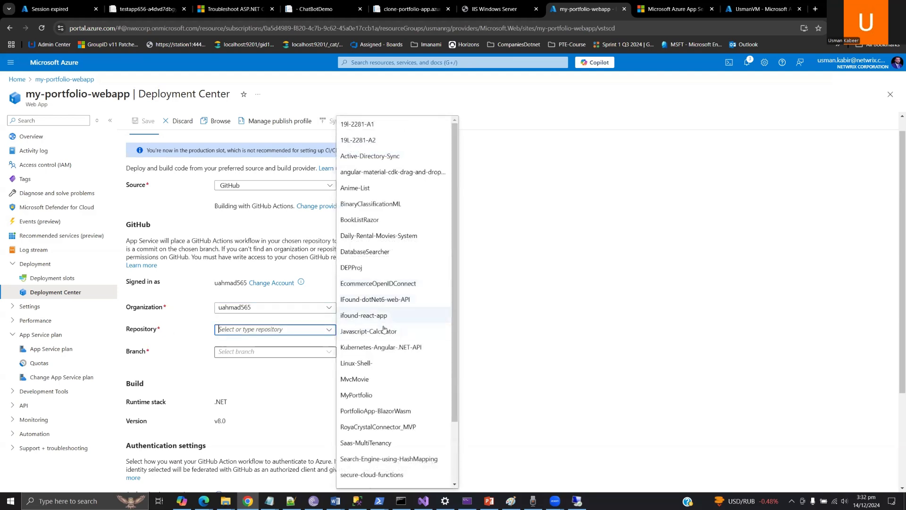
left_click(359, 395)
left_click(331, 352)
left_click(302, 367)
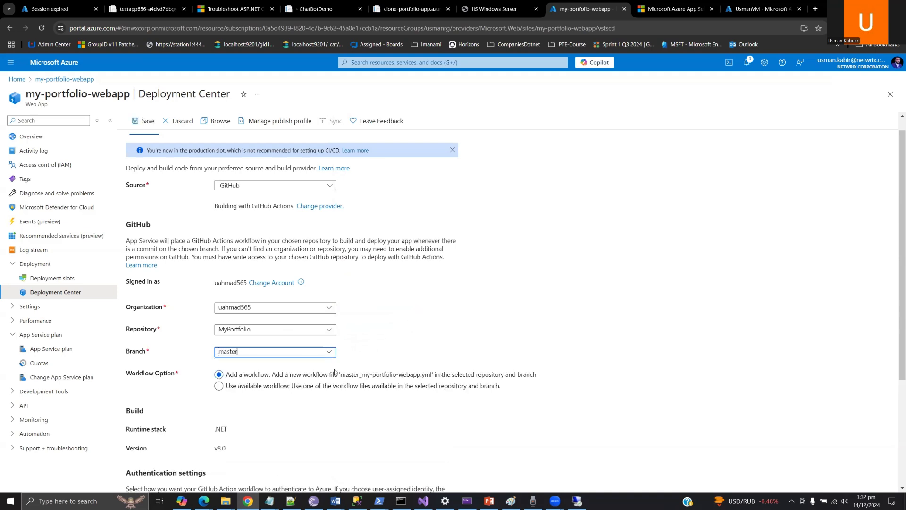
left_click(148, 123)
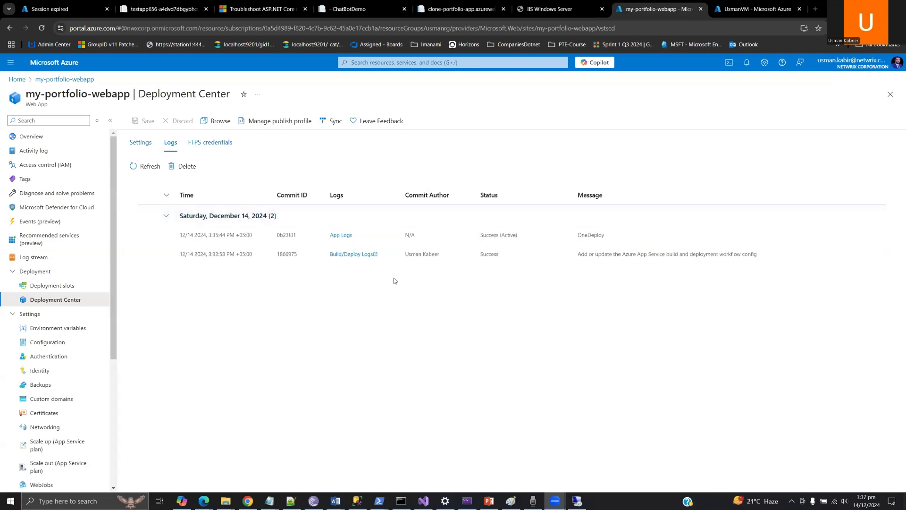
Step: Browse the deployed my-portfolio-webapp site, look over its home page, and return to the Deployment Center
left_click(216, 120)
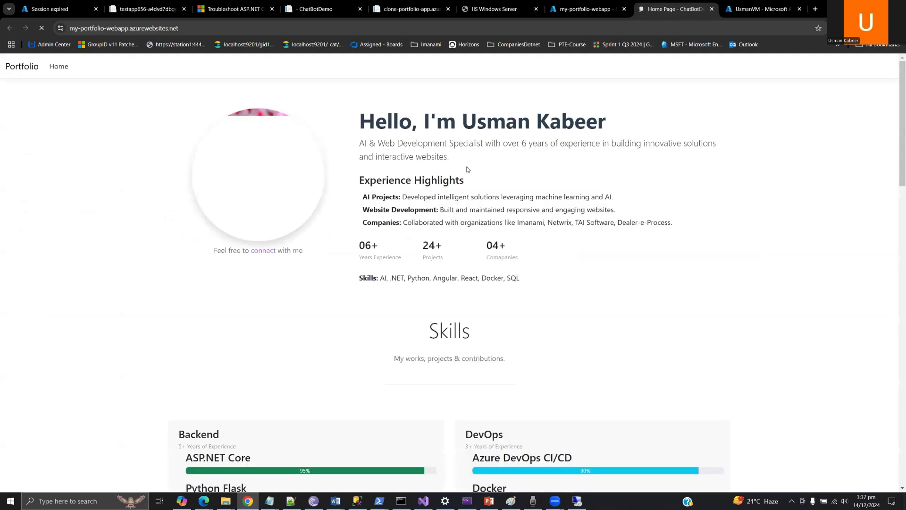
scroll(447, 238, "down", 2)
scroll(448, 238, "up", 2)
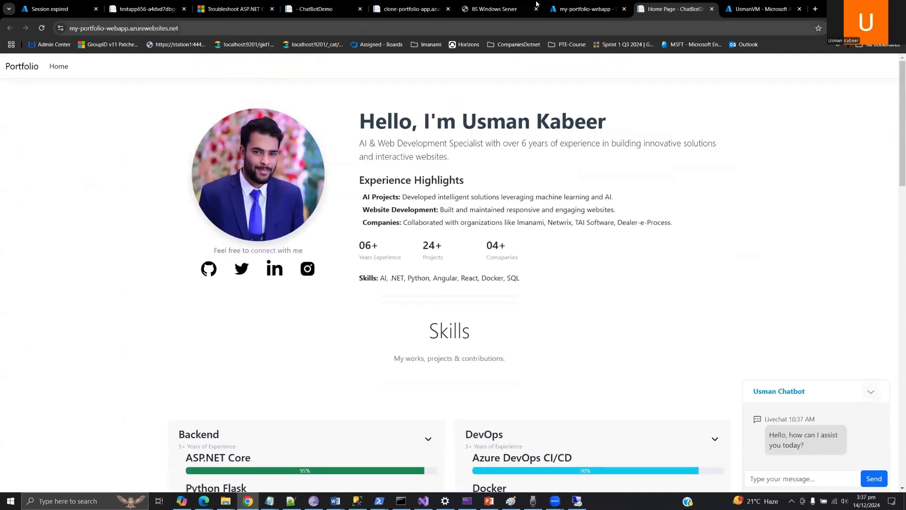
left_click(585, 9)
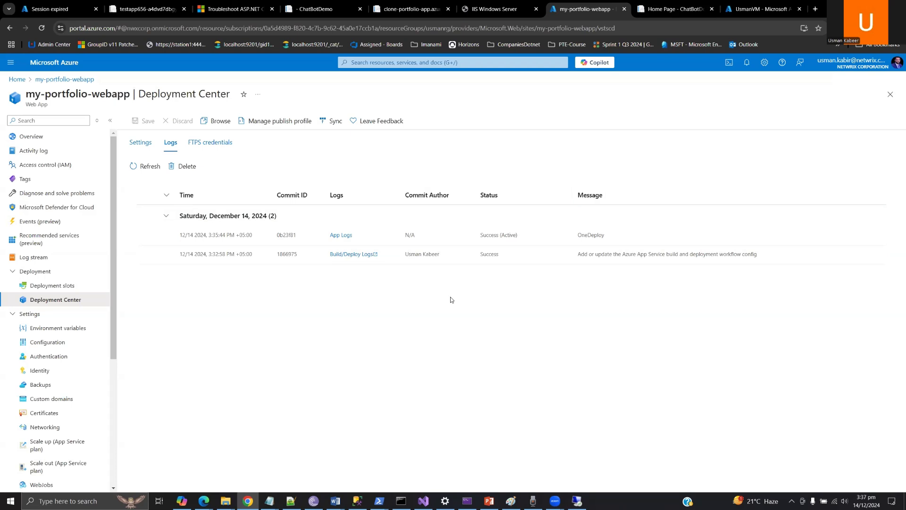
Step: Open the network settings of the SQL Server virtual machine and examine its inbound and outbound port rules
left_click_drag(755, 9, 668, 10)
left_click(176, 221)
left_click(185, 234)
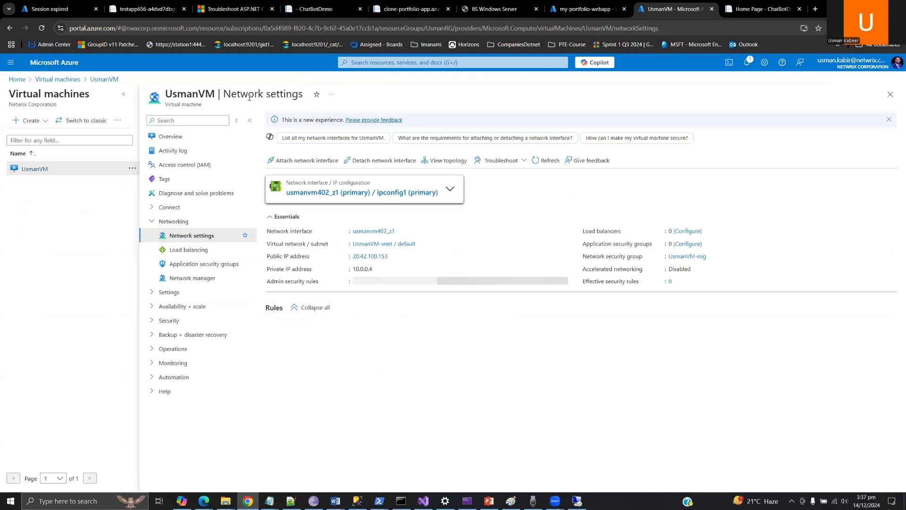
scroll(277, 453, "down", 1)
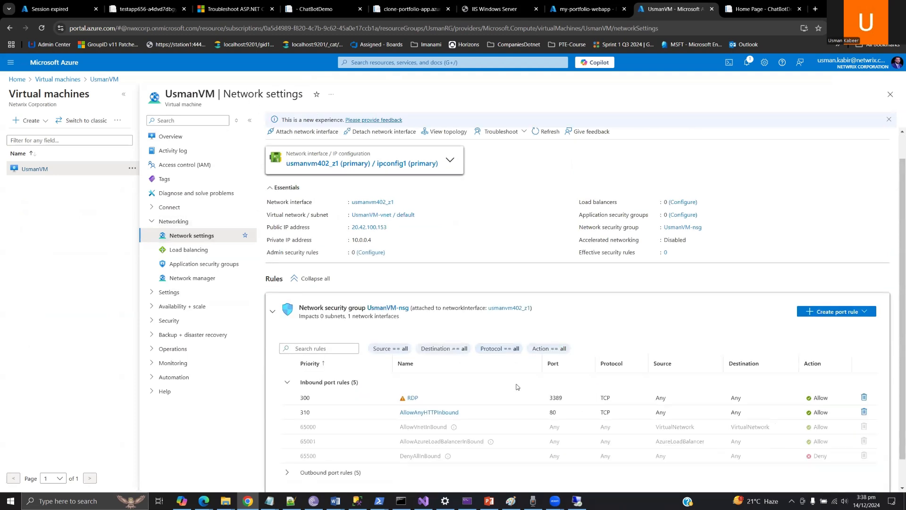
left_click(289, 442)
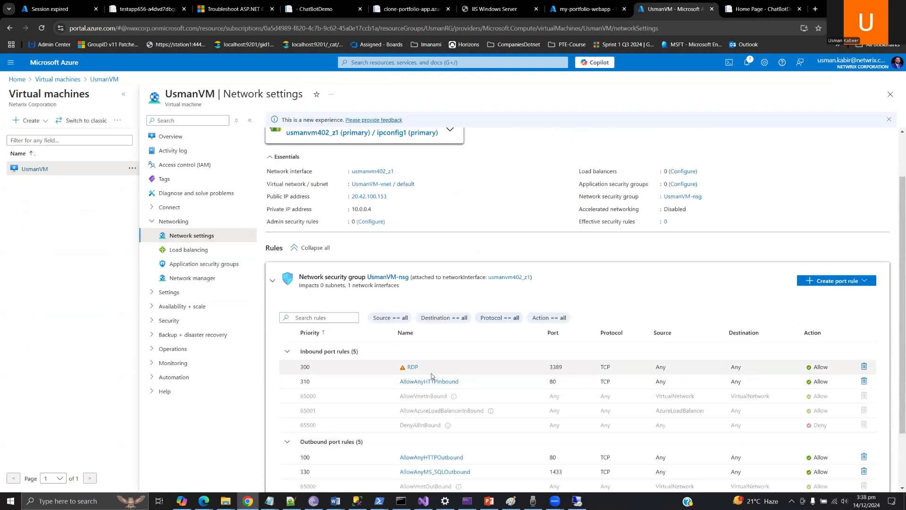
scroll(475, 325, "down", 2)
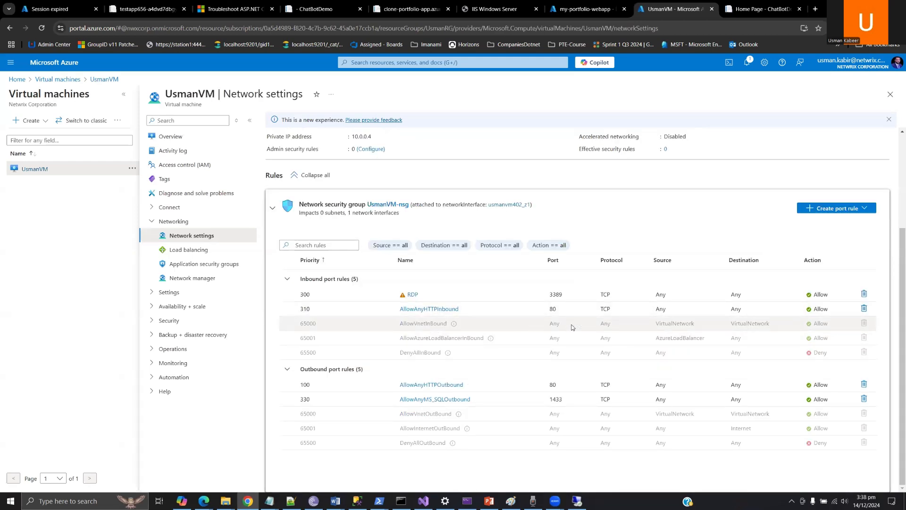
Step: Add an inbound port rule to the VM's network security group that allows the MS SQL service from any source
left_click(840, 208)
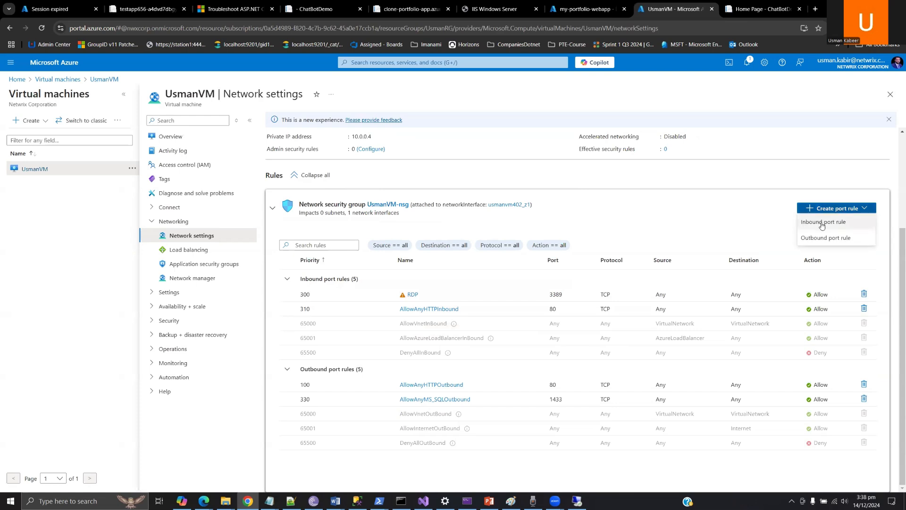
left_click(833, 221)
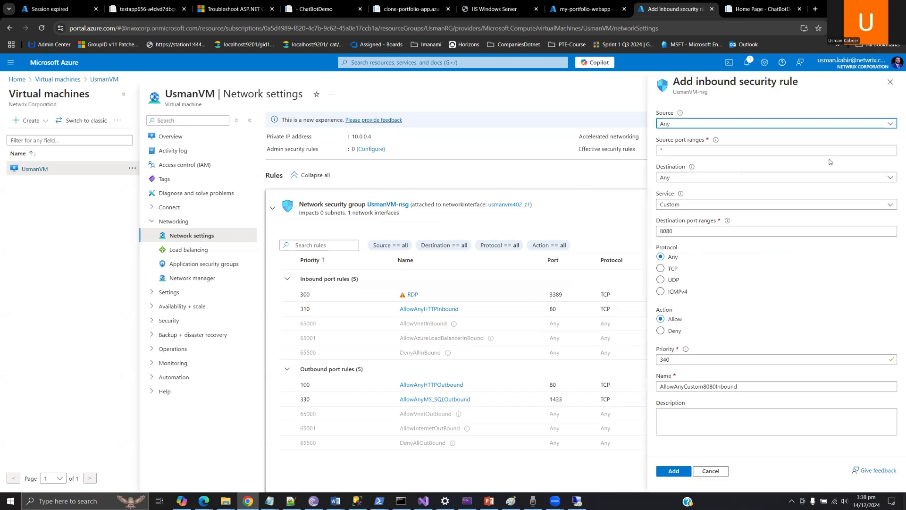
left_click(707, 125)
left_click(707, 125)
left_click(697, 204)
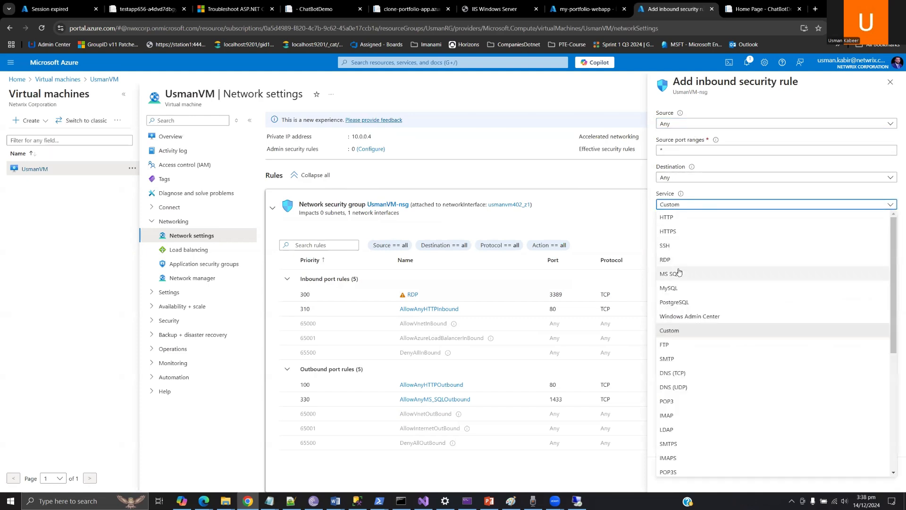
left_click(693, 274)
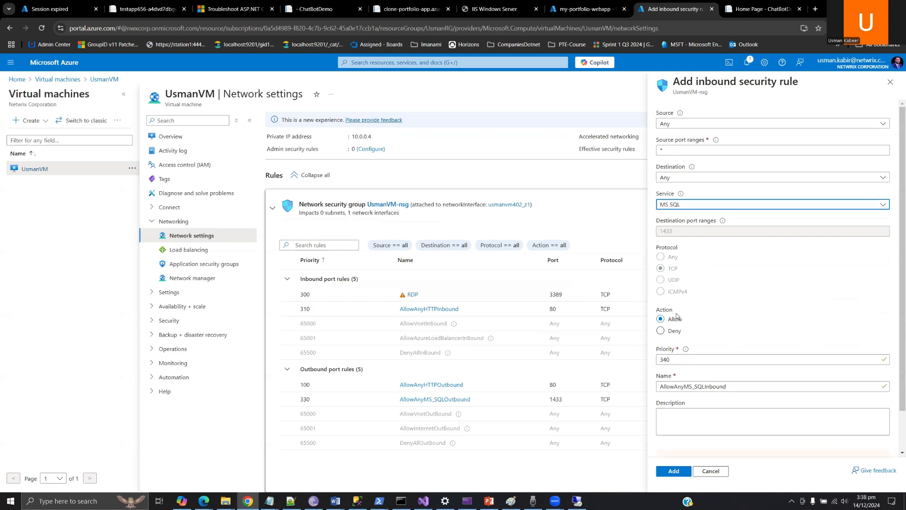
left_click_drag(675, 231, 662, 231)
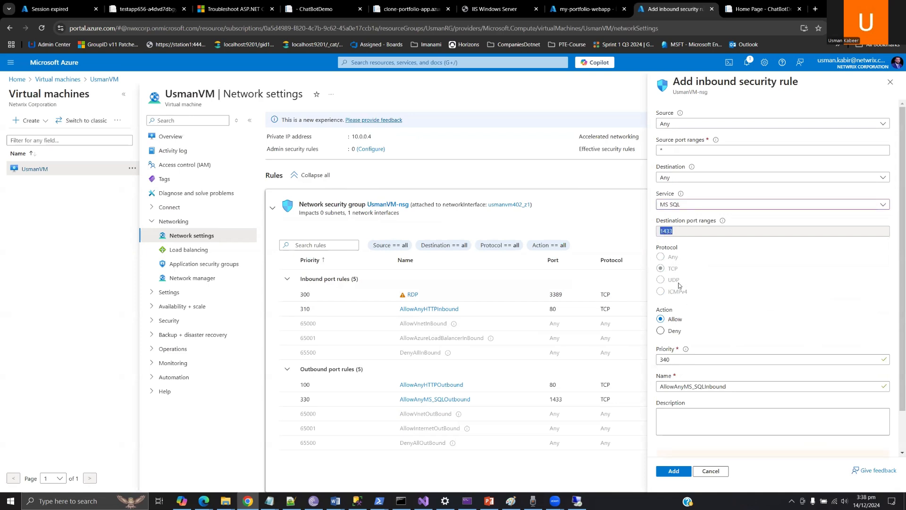
left_click(674, 471)
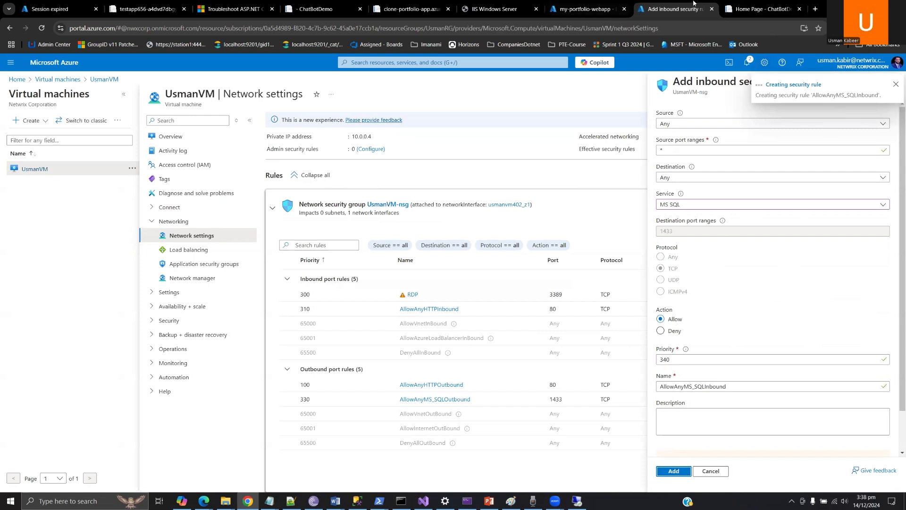
Step: Return to the Deployment Center page of my-portfolio-webapp in the Azure portal
left_click(596, 6)
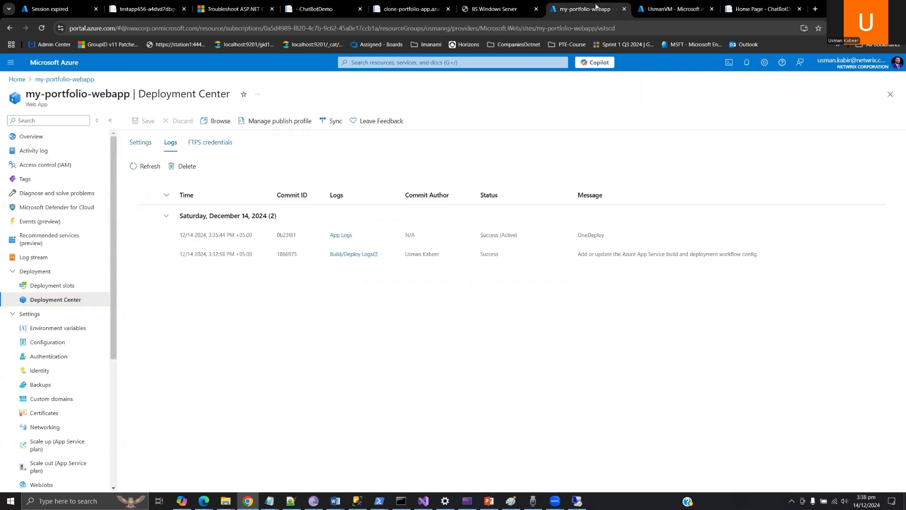
left_click(514, 9)
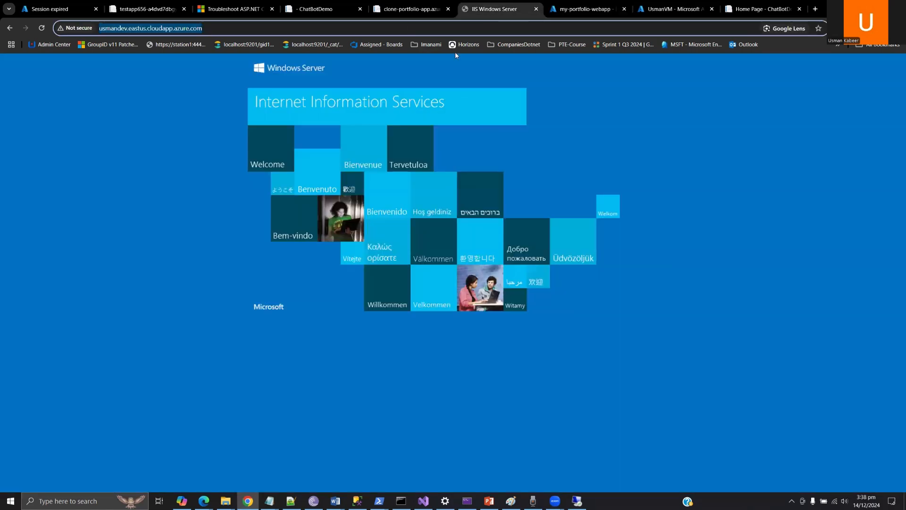
left_click(585, 9)
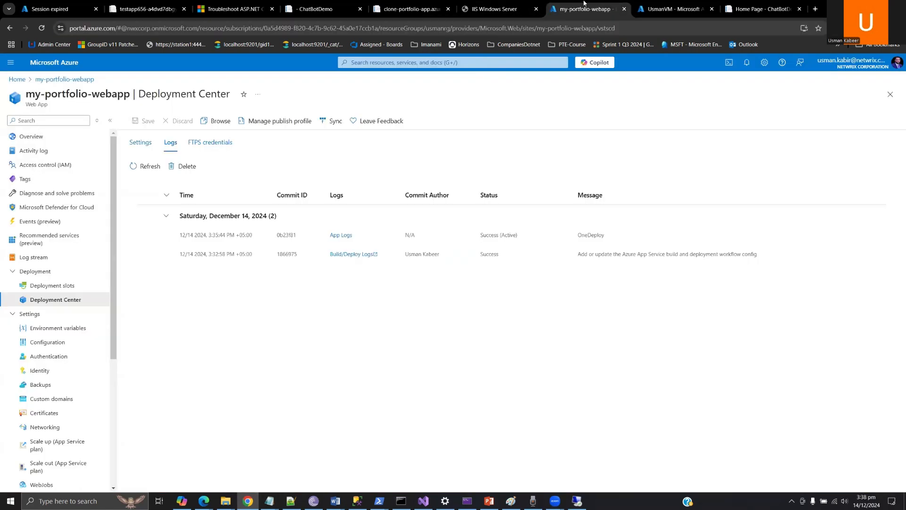
Step: Request /home/getproducts on the deployed my-portfolio-webapp site and look through the returned product list
left_click(761, 9)
left_click(277, 30)
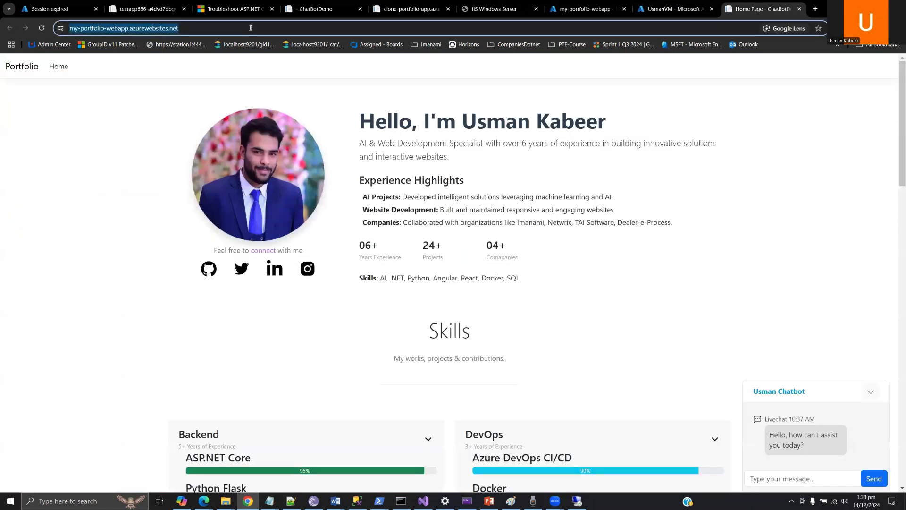
left_click(250, 28)
type("home/")
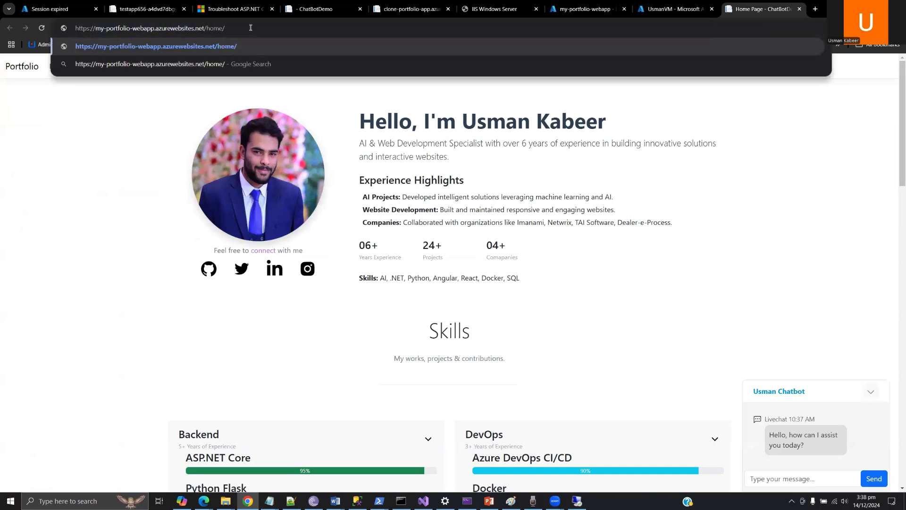
type("getproducts")
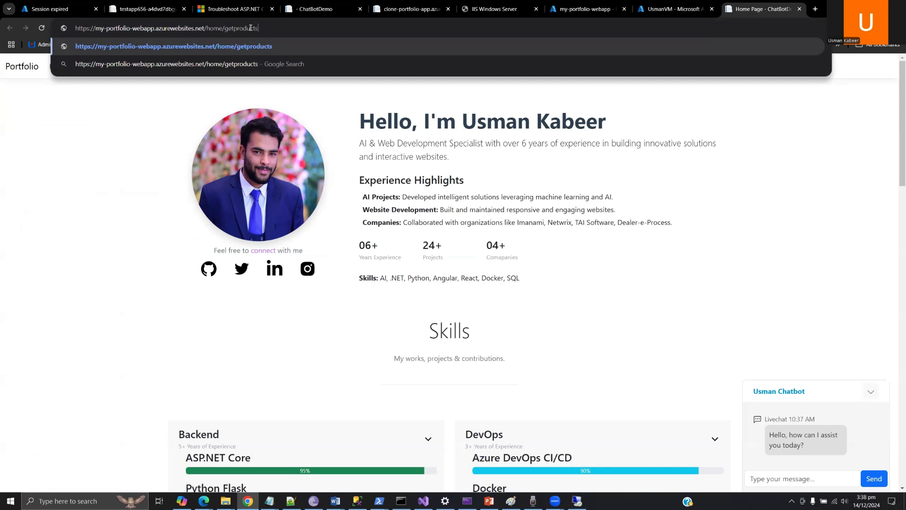
key("Return")
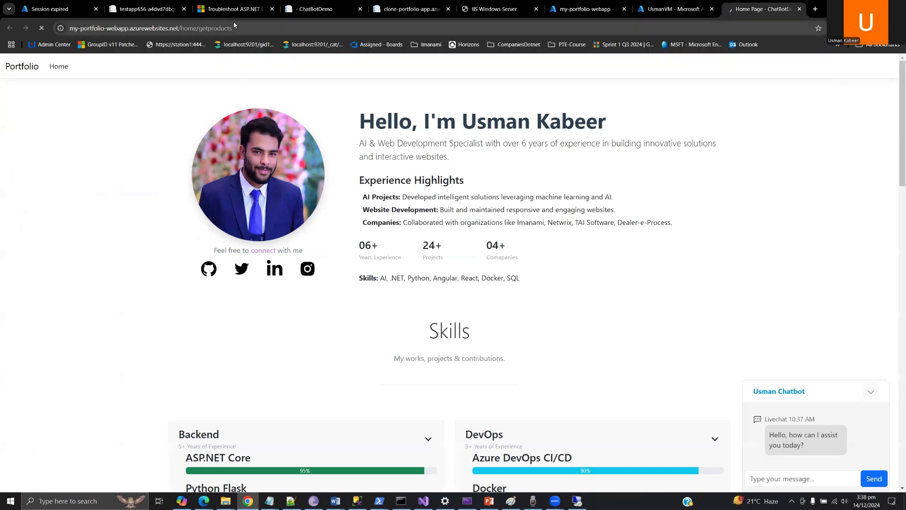
left_click(246, 26)
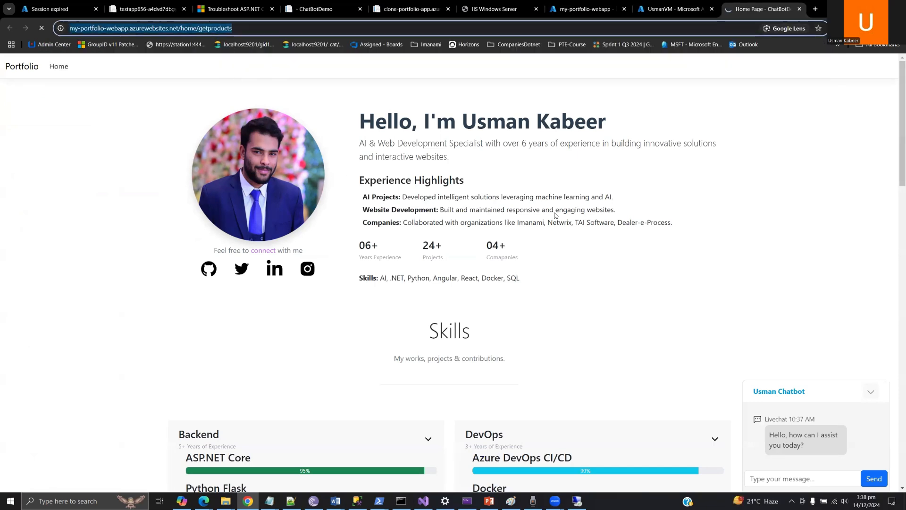
scroll(262, 218, "down", 4)
scroll(262, 218, "down", 10)
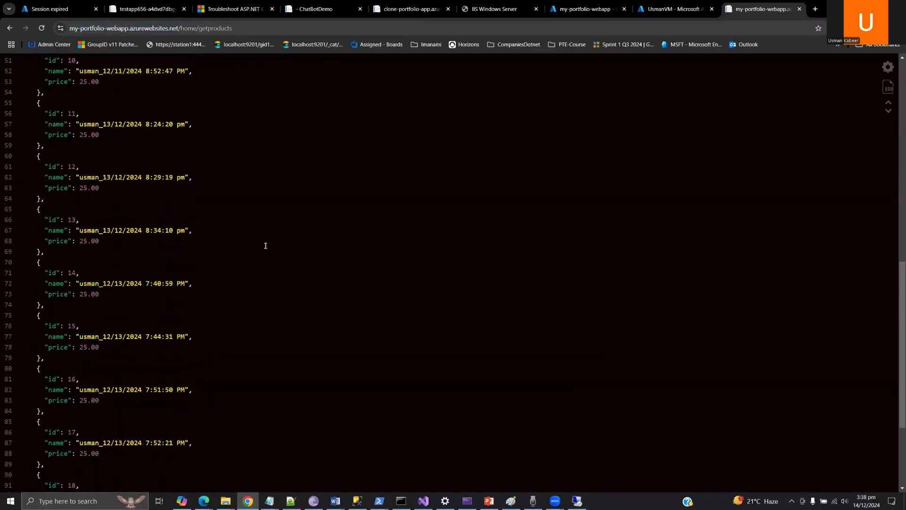
Step: Switch to Visual Studio, open HomeController.cs and examine the _dbcontext call in the GetProducts action
left_click(424, 502)
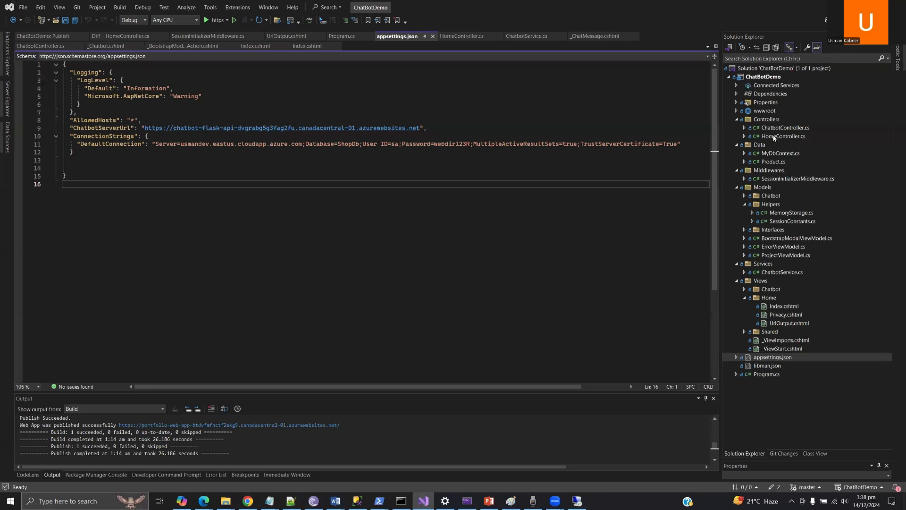
double_click(773, 136)
scroll(278, 248, "down", 9)
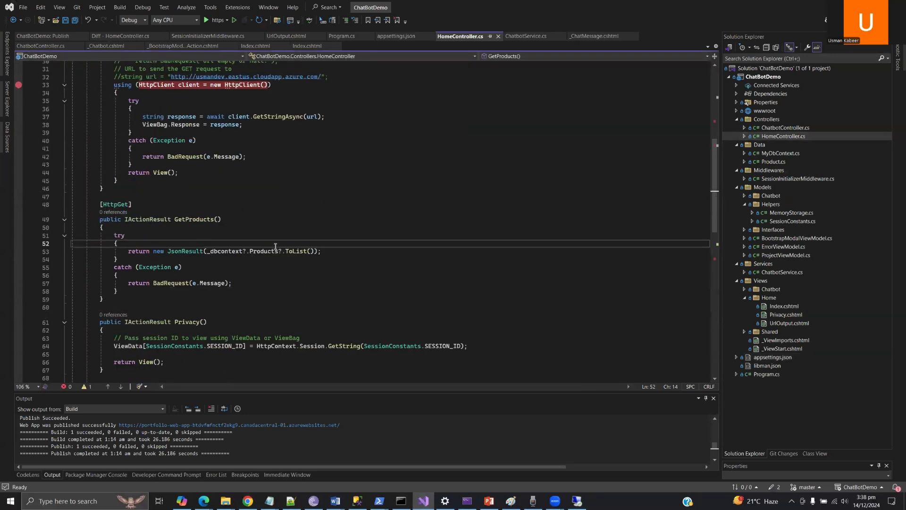
left_click(224, 251)
double_click(224, 251)
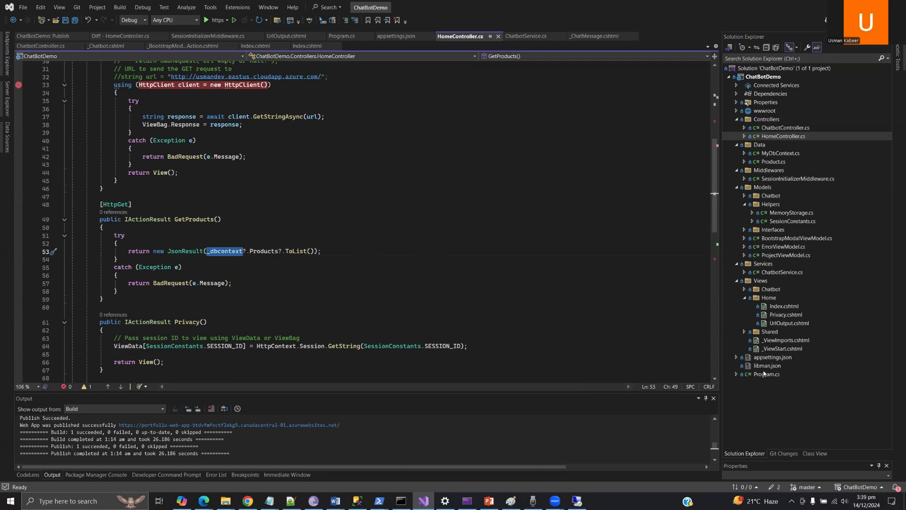
Step: Open appsettings.json and examine the server, database and user ID in the DefaultConnection string
double_click(773, 358)
left_click(260, 144)
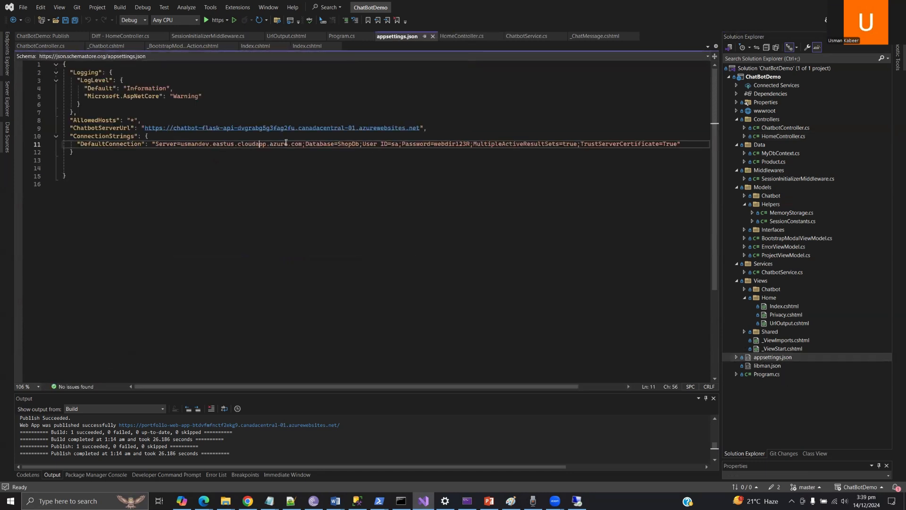
left_click_drag(301, 144, 182, 147)
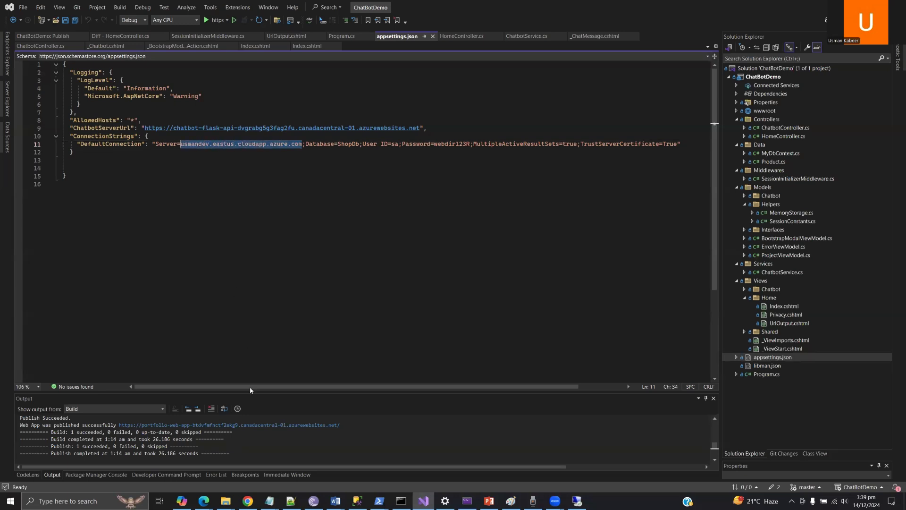
double_click(347, 144)
left_click(416, 145)
left_click(395, 145)
left_click_drag(395, 145, 405, 146)
left_click(395, 149)
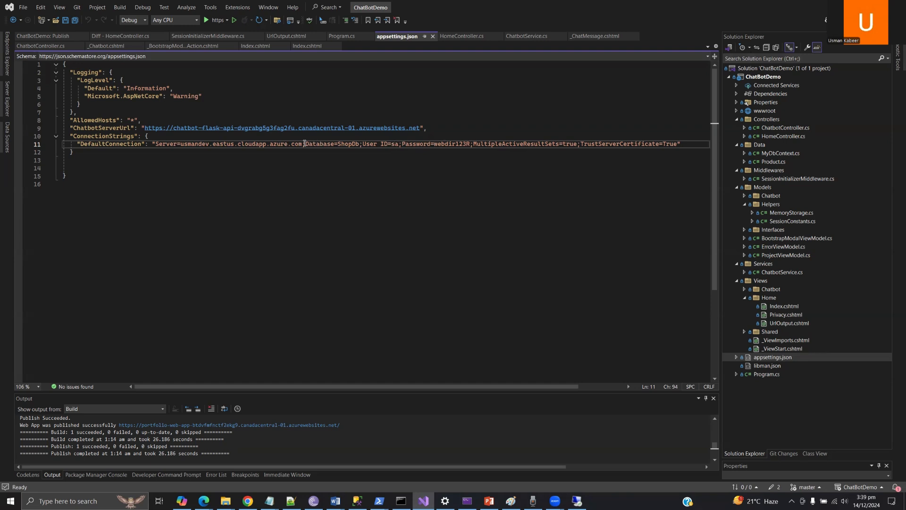
left_click_drag(303, 144, 181, 145)
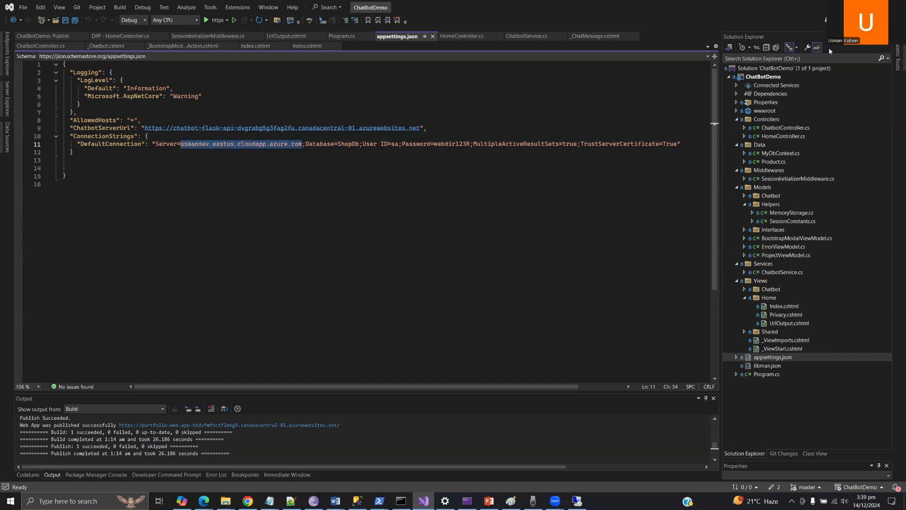
Step: Switch back to the Azure portal in Chrome and delete the AllowAnyMS_SQLInbound rule from the VM's network security group
left_click(840, 7)
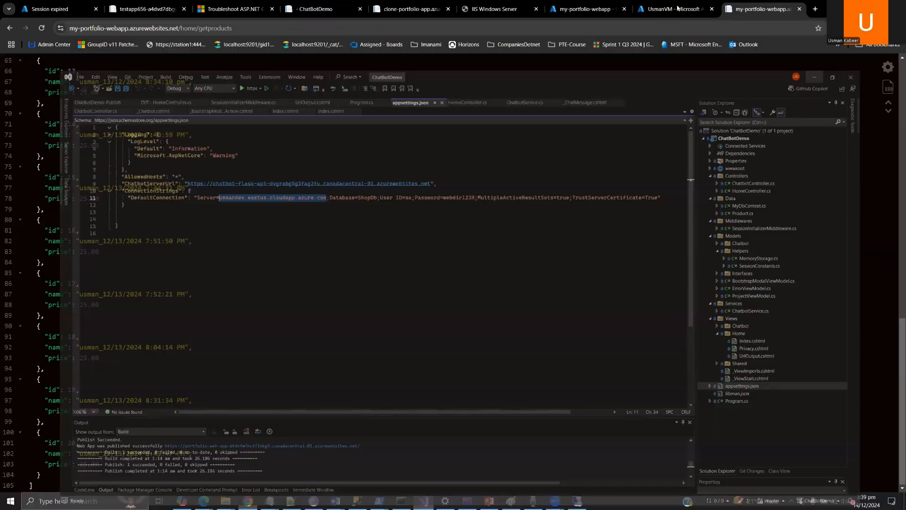
left_click(666, 9)
scroll(574, 328, "down", 3)
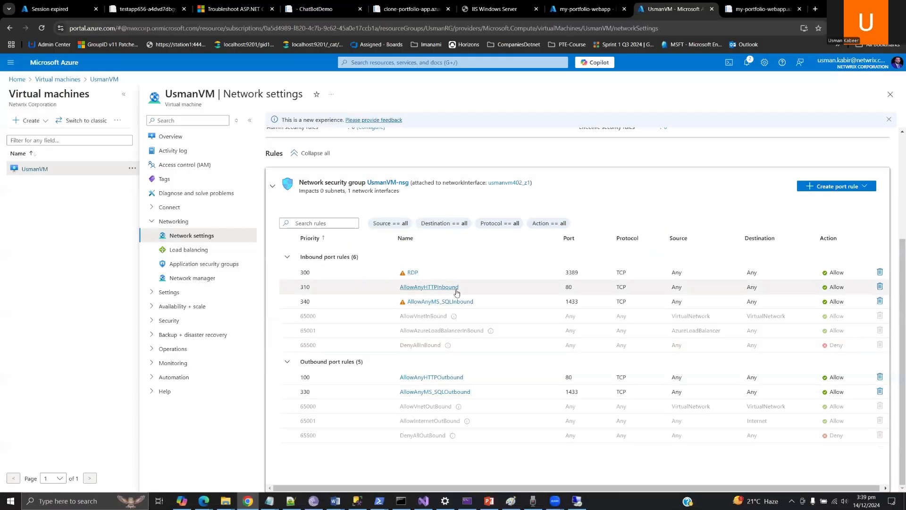
left_click(880, 301)
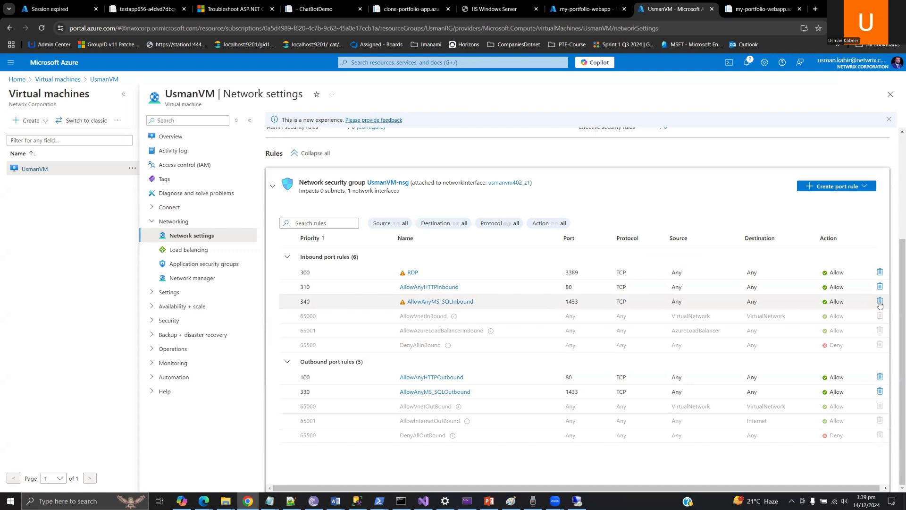
left_click(775, 357)
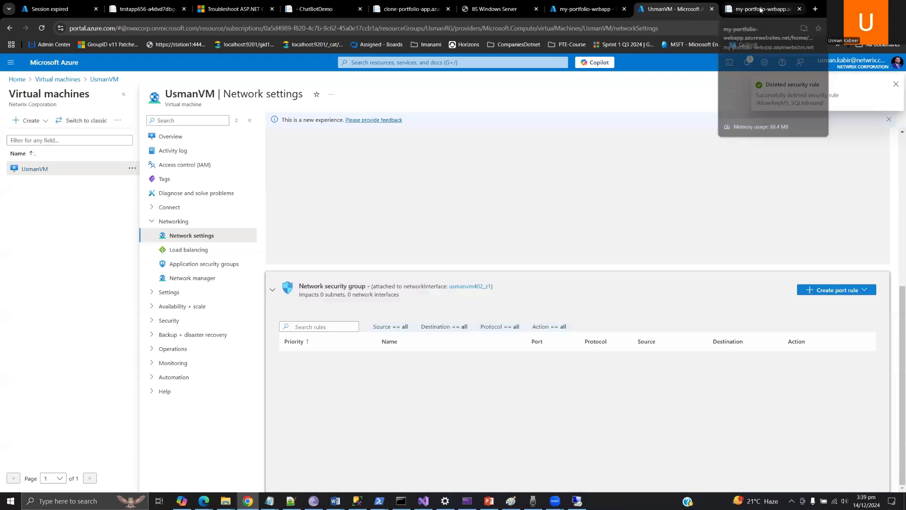
Step: Restart the my-portfolio-webapp web app from its overview page
left_click(760, 9)
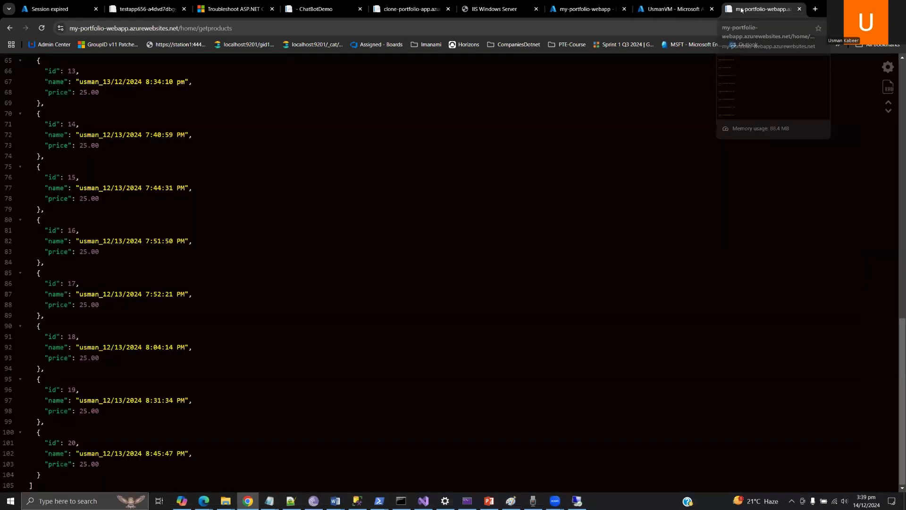
scroll(446, 257, "up", 15)
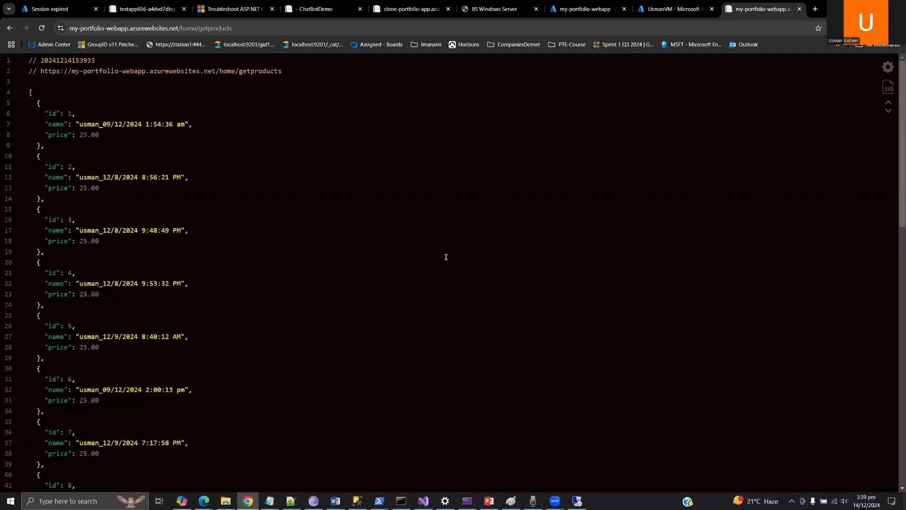
left_click(668, 11)
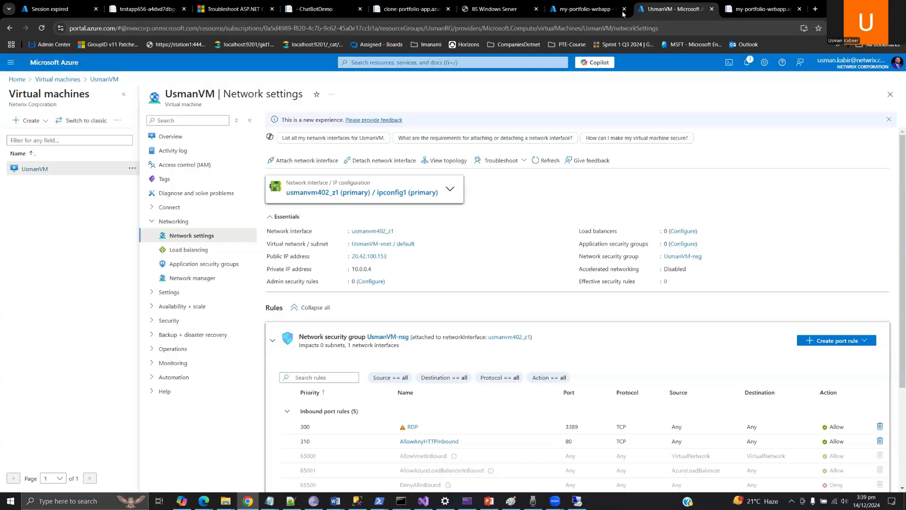
left_click(559, 14)
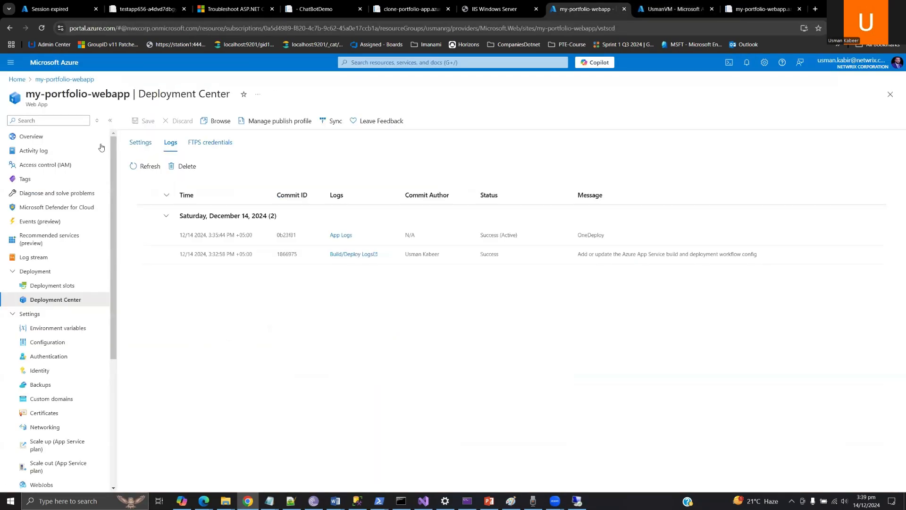
left_click(40, 136)
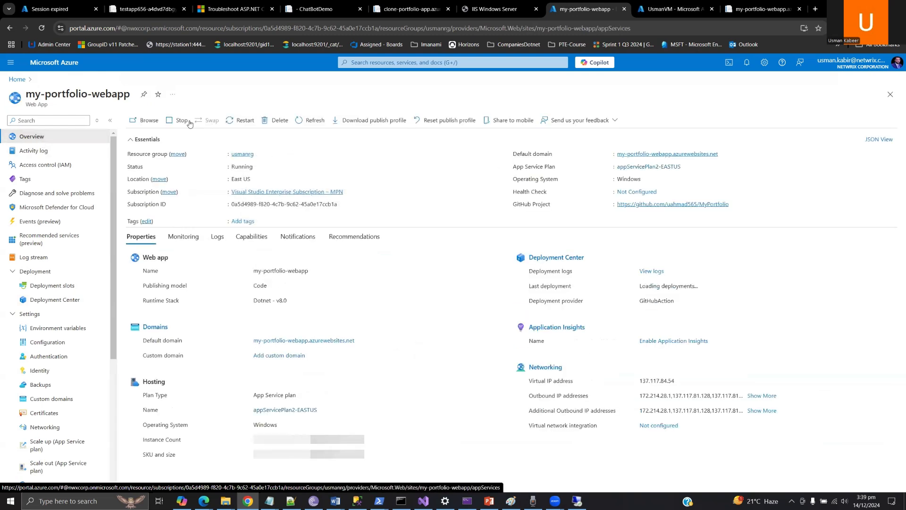
left_click(240, 120)
left_click(143, 167)
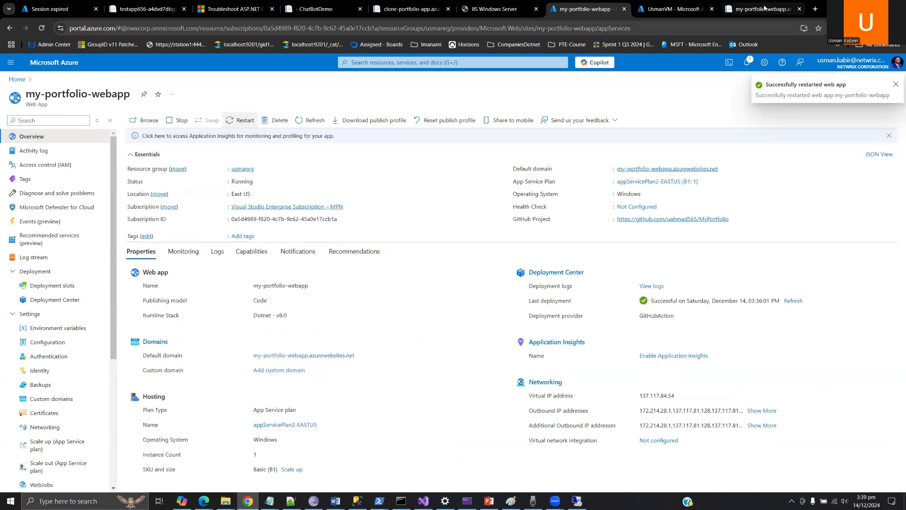
Step: Reload the site's /home/getproducts page to check database access without the inbound SQL rule
left_click(763, 9)
key("F5")
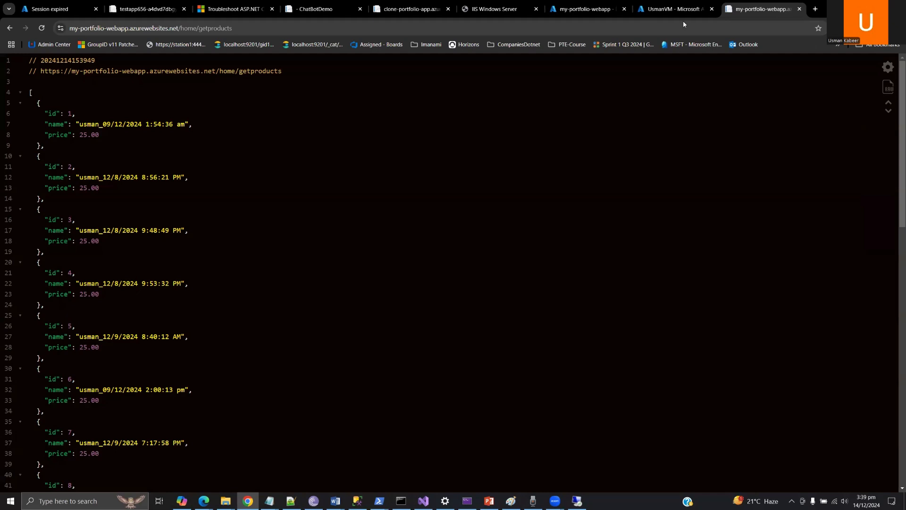
left_click(585, 9)
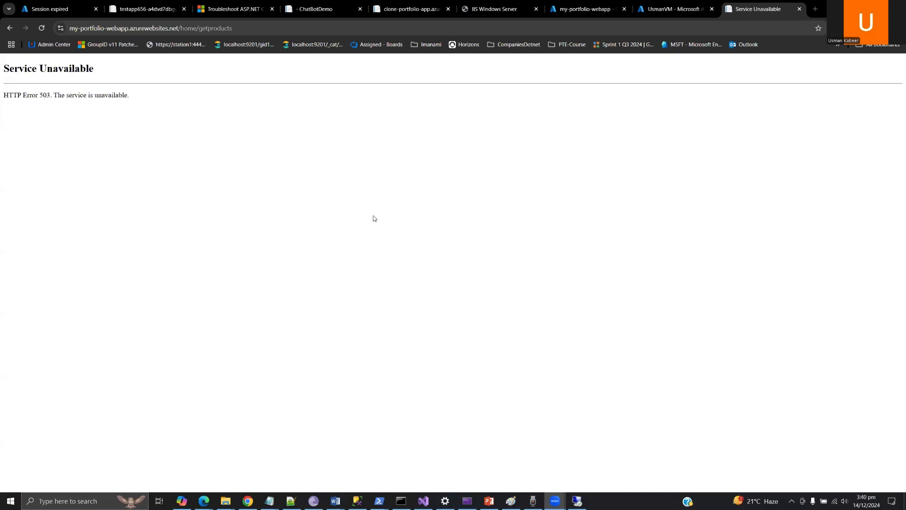
left_click(456, 148)
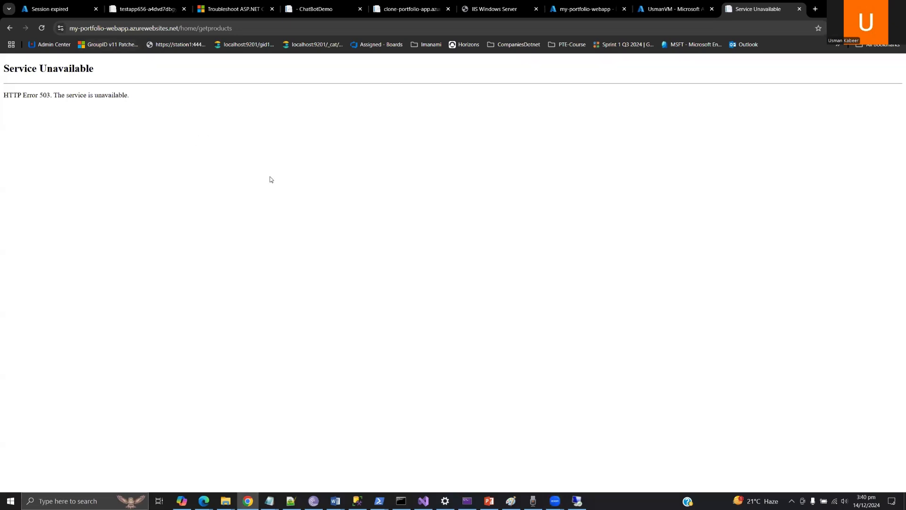
left_click(42, 28)
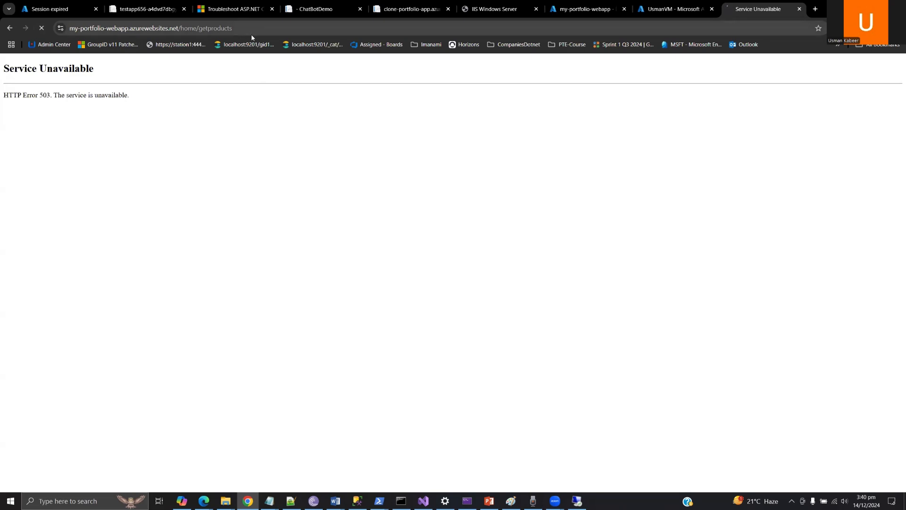
Step: Load the my-portfolio-webapp home page, request /home/getproducts again and read the response
left_click_drag(234, 29, 180, 30)
left_click(194, 60)
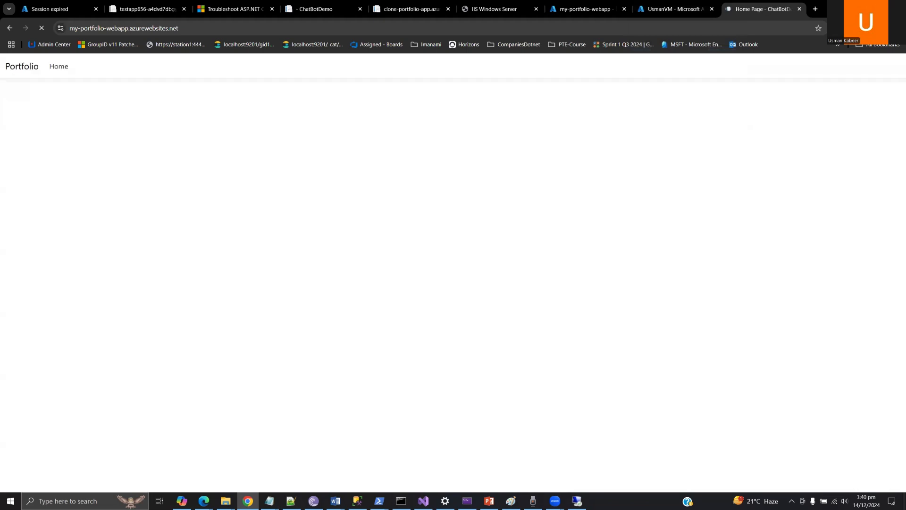
left_click(229, 35)
left_click(228, 35)
type("/home/getproducts")
key("Return")
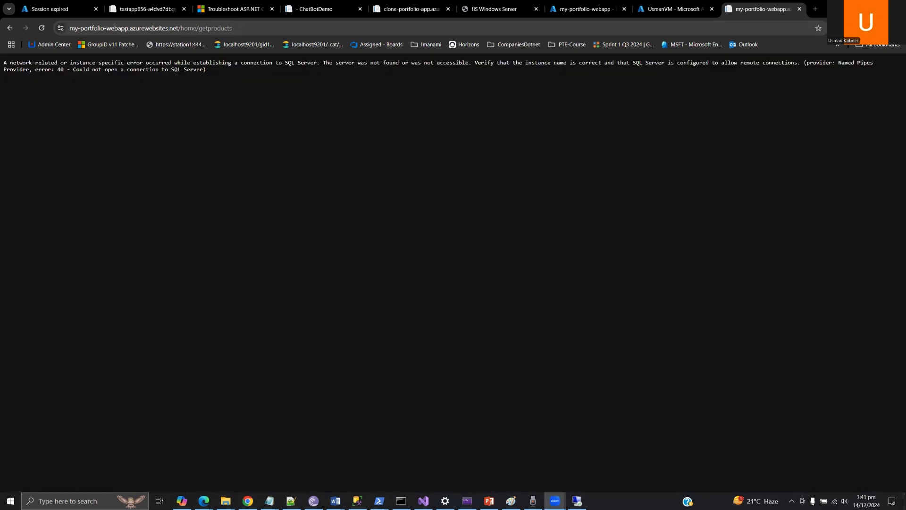
left_click(225, 106)
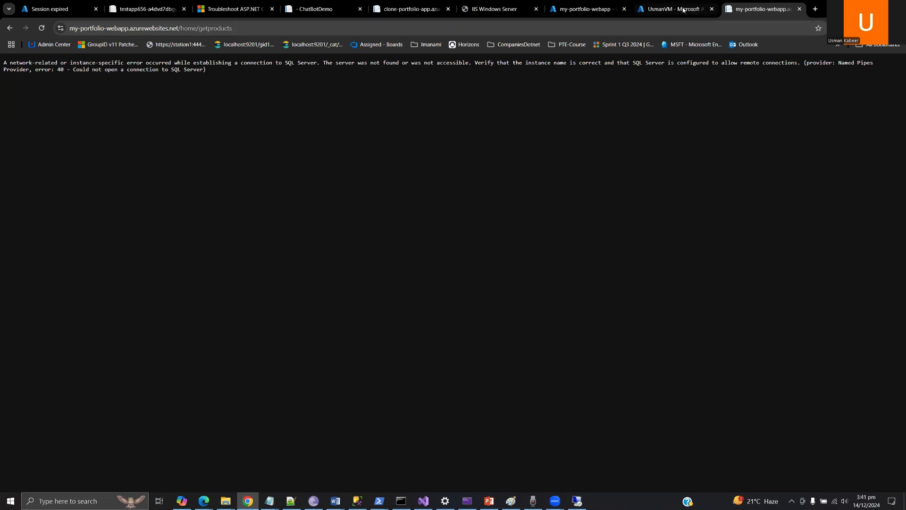
Step: Review the VM's inbound and outbound port rules alongside the getproducts response and the web app's overview page
left_click(668, 14)
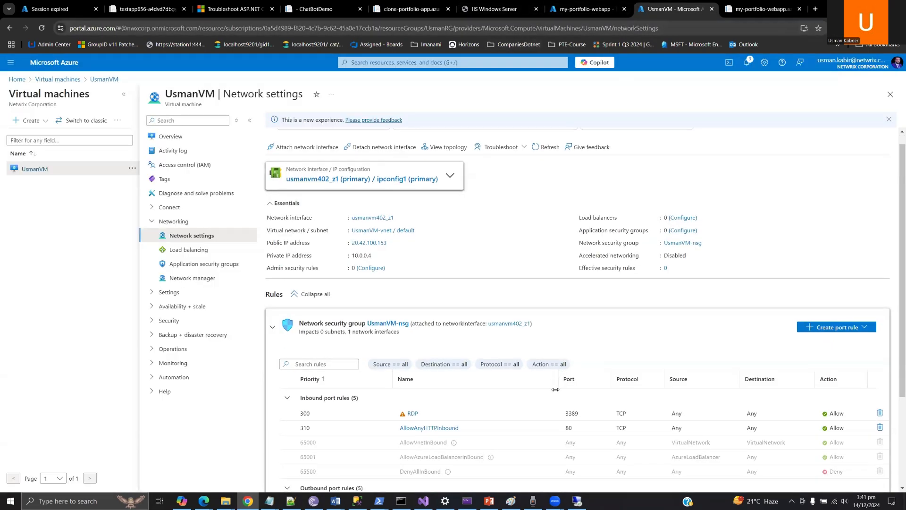
scroll(586, 364, "down", 3)
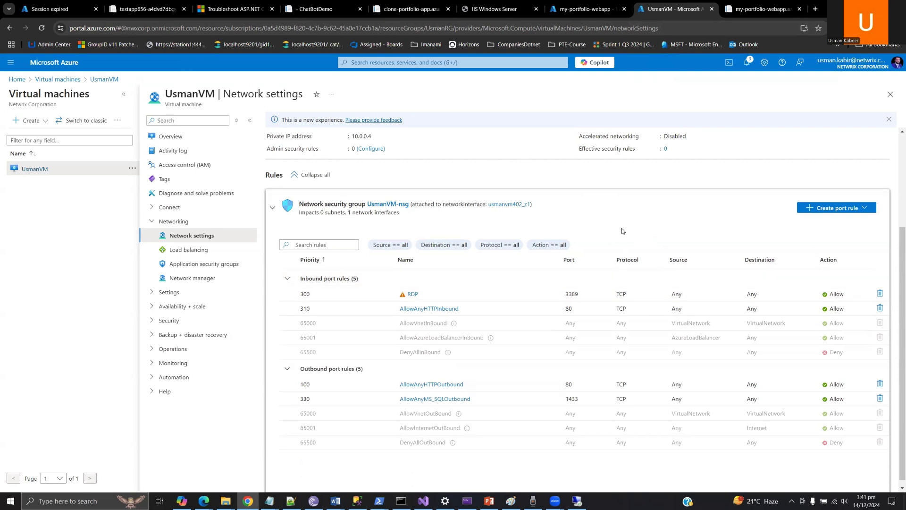
left_click(757, 8)
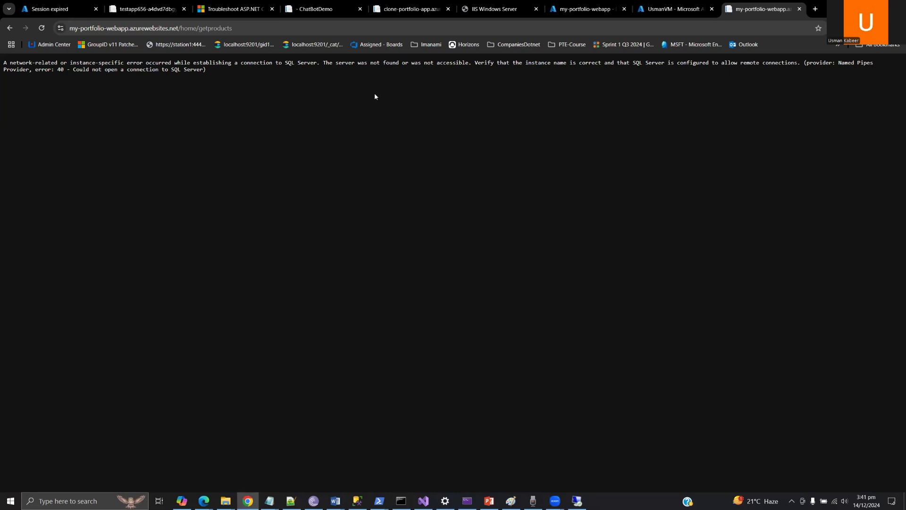
left_click(251, 30)
left_click(249, 132)
left_click(588, 8)
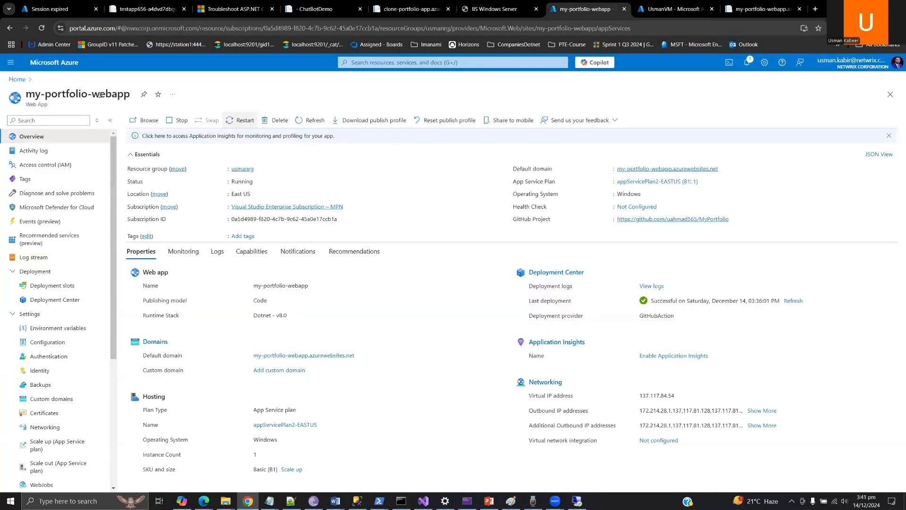
left_click(666, 15)
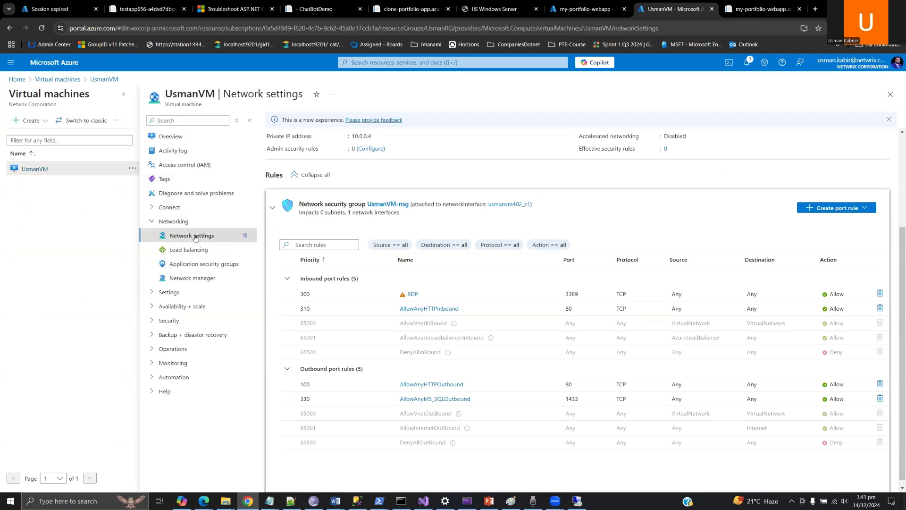
Step: Review UsmanVM's public IP configuration, virtual network and private IP address alongside the web app's networking overview
left_click(169, 136)
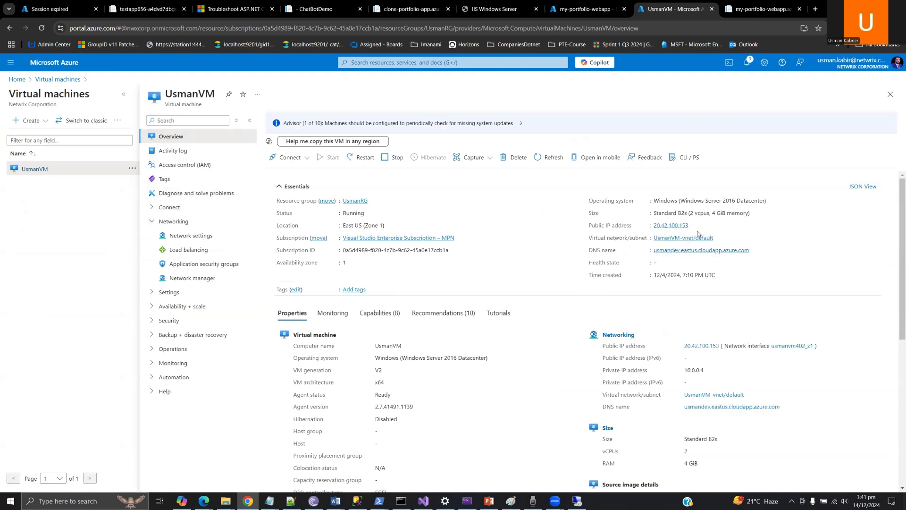
left_click(671, 225)
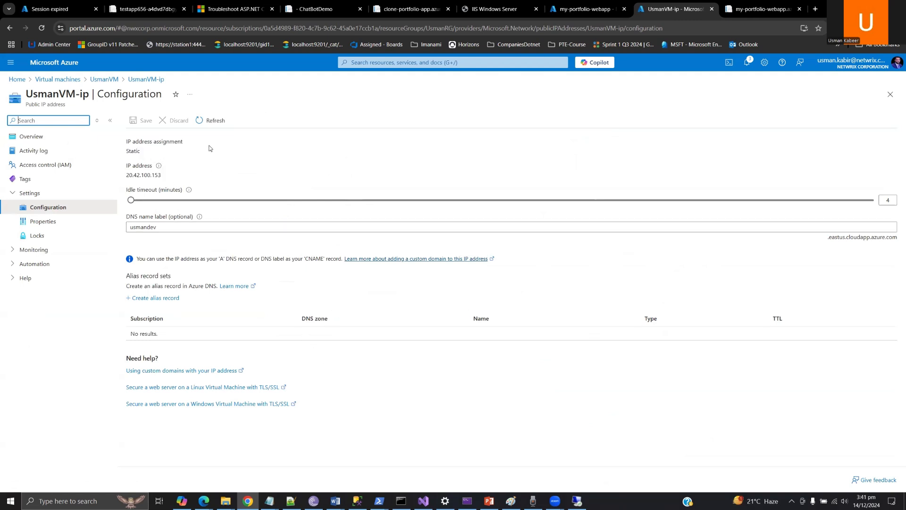
left_click(11, 29)
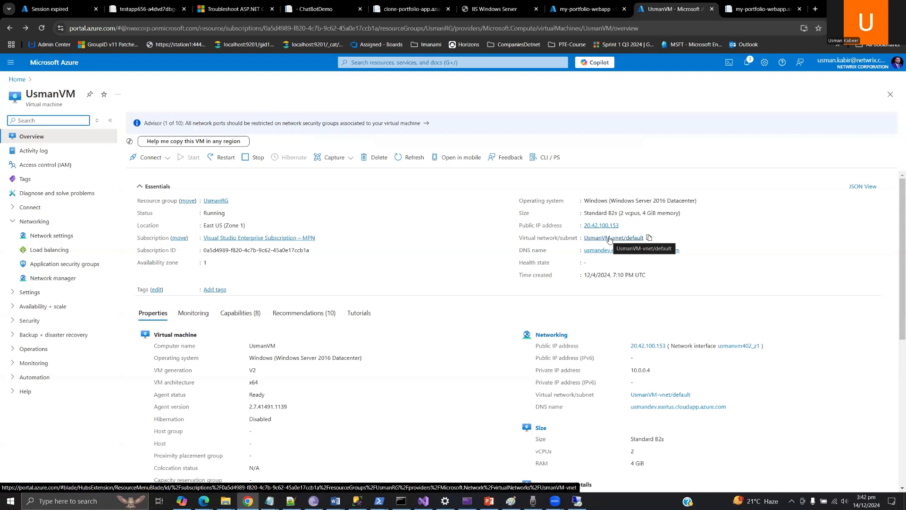
left_click_drag(652, 372, 629, 373)
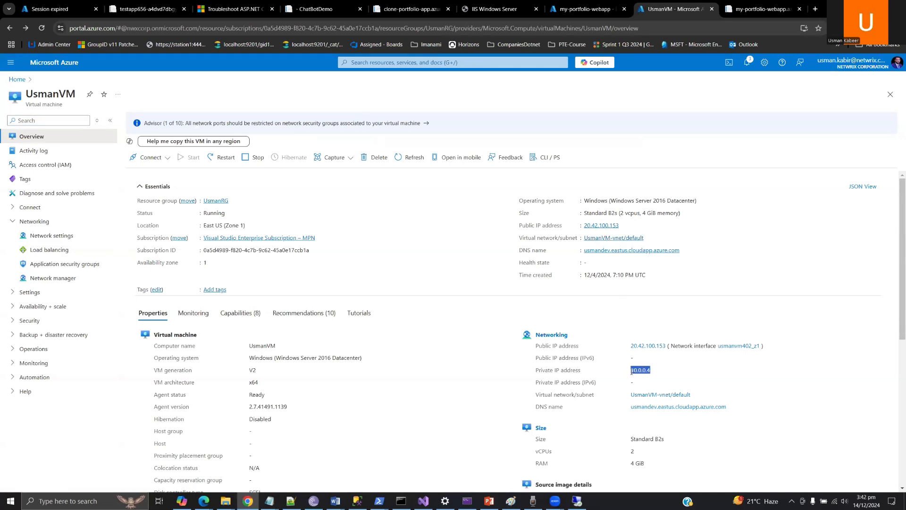
left_click(637, 377)
left_click(597, 10)
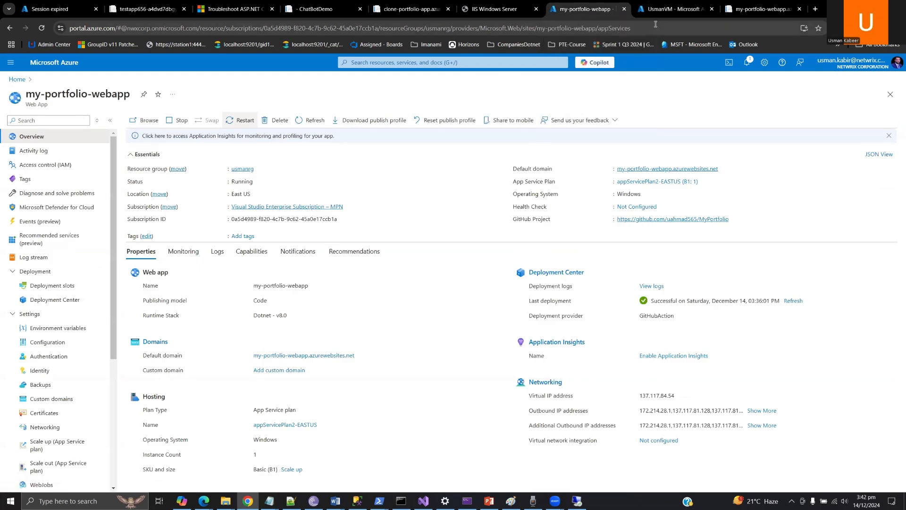
left_click(662, 11)
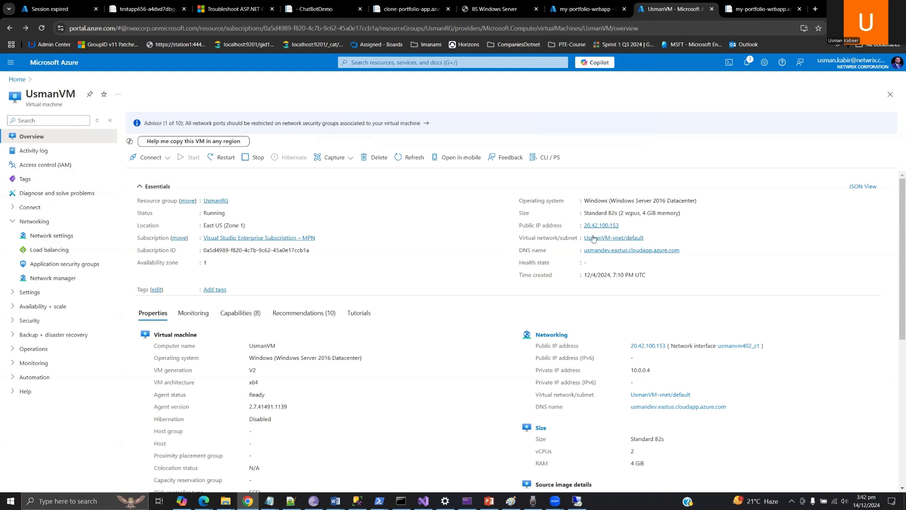
Step: Add a subnet named default3 to the VM's virtual network UsmanVM-vnet, with starting address 10.0.2.0 and size /24
left_click(594, 238)
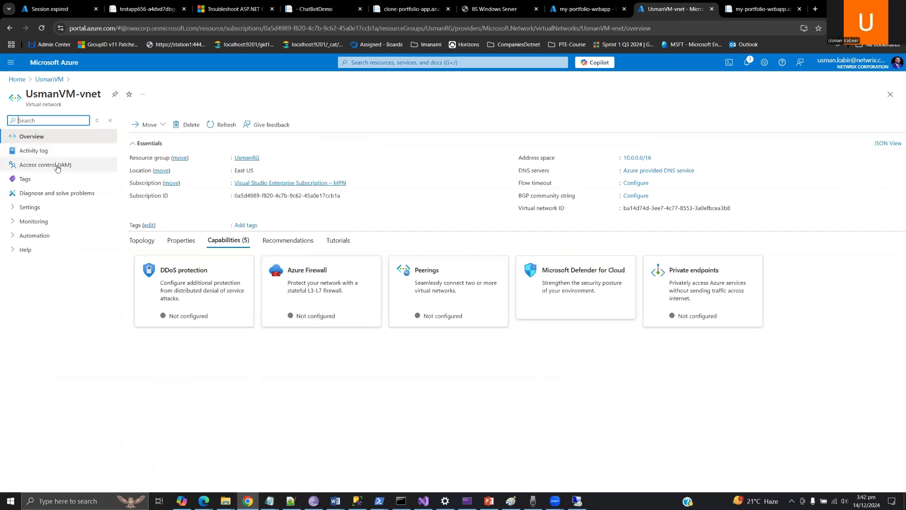
left_click(17, 207)
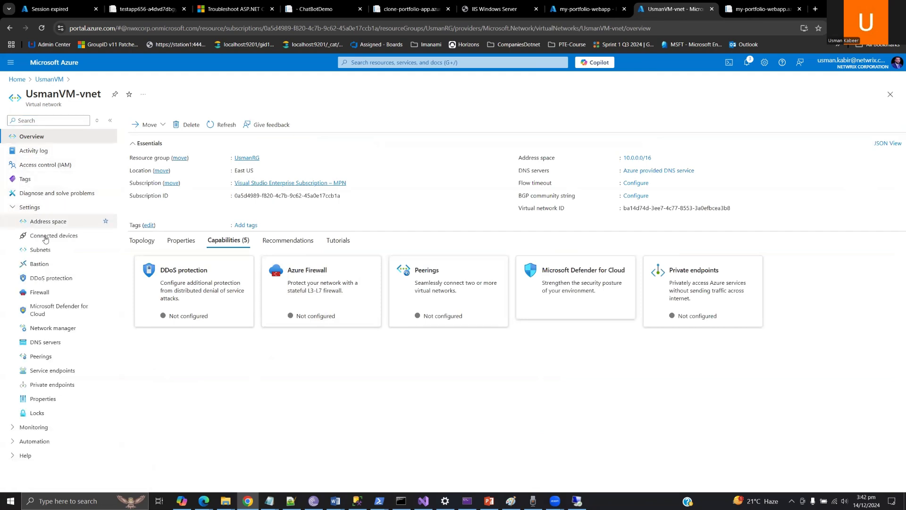
left_click(47, 250)
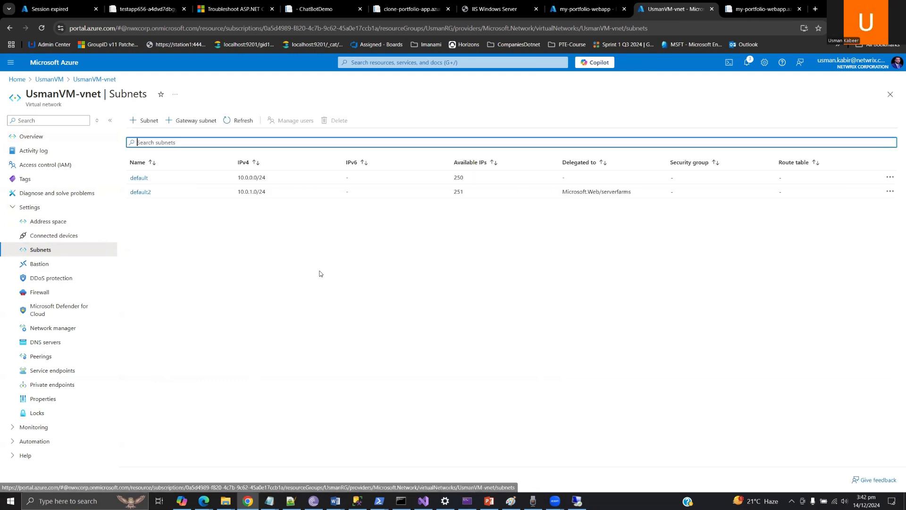
left_click(156, 126)
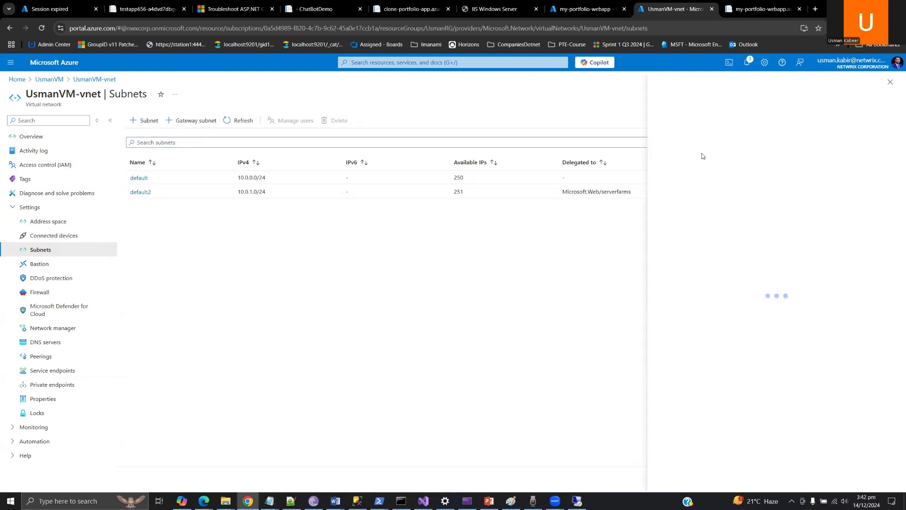
left_click(669, 229)
left_click(671, 226)
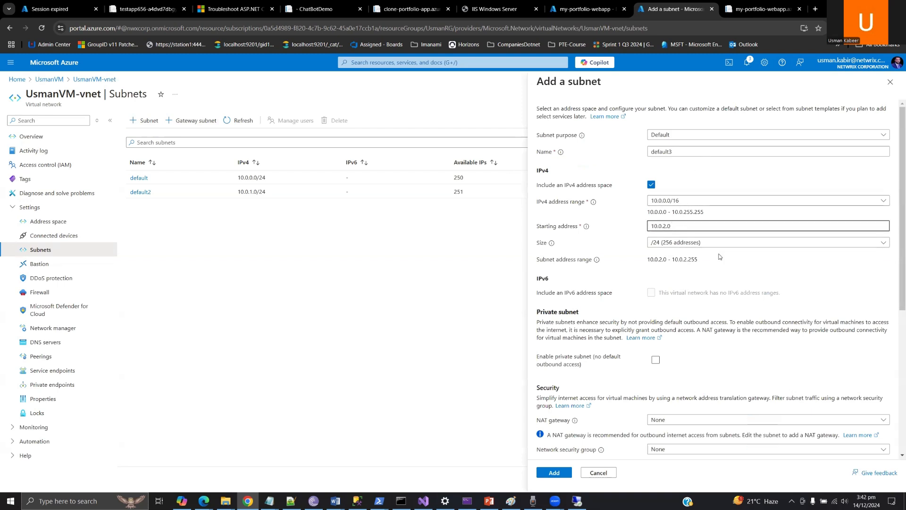
left_click(700, 204)
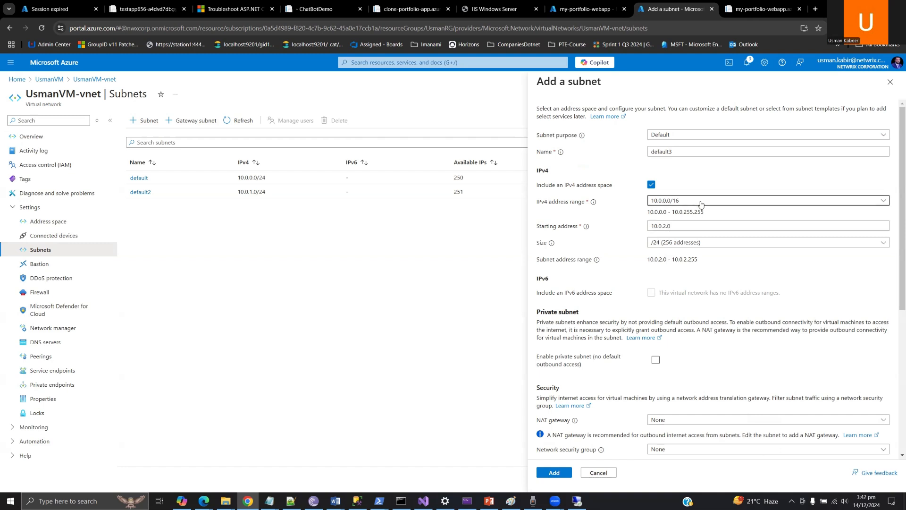
left_click(720, 202)
left_click(590, 231)
left_click_drag(705, 259, 648, 259)
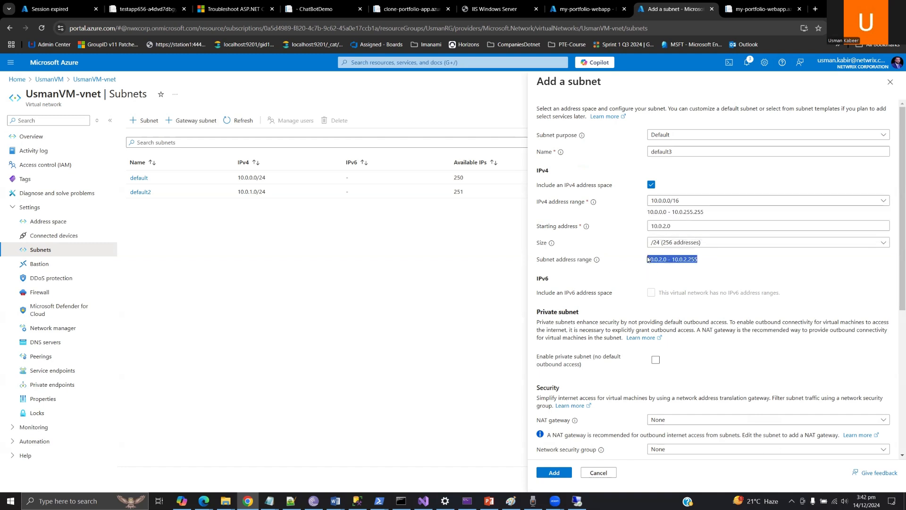
left_click(690, 261)
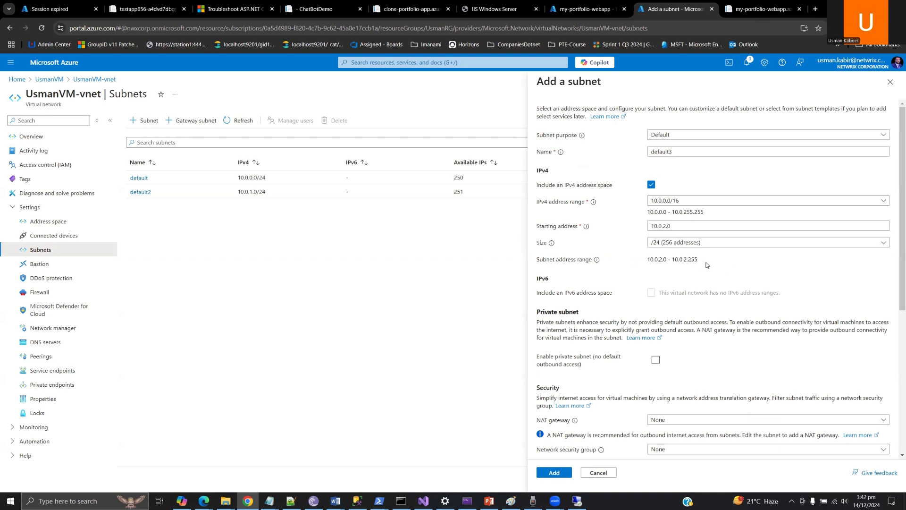
left_click(555, 473)
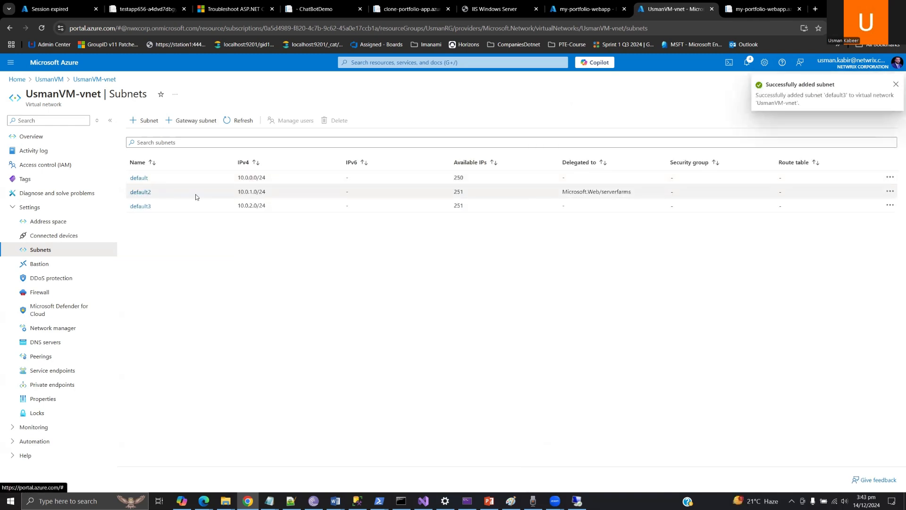
Step: Delete the default2 subnet from UsmanVM-vnet and confirm the deletion
left_click(890, 192)
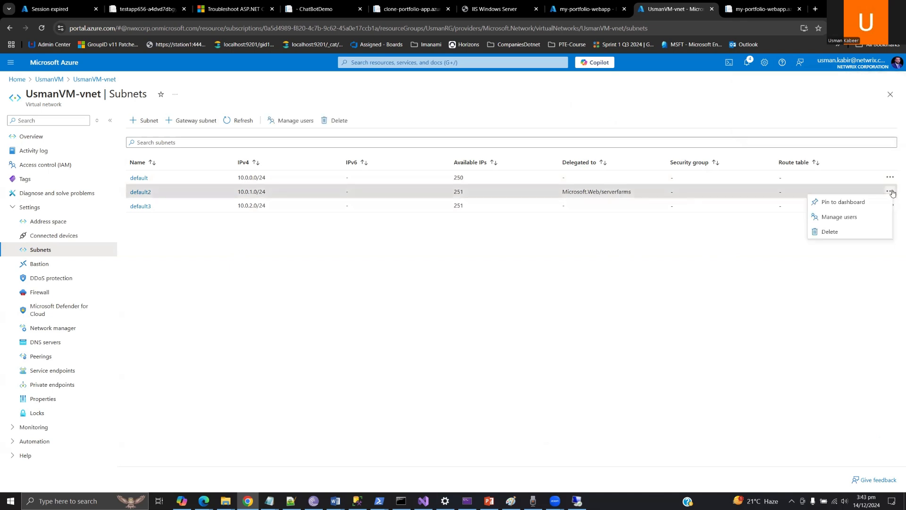
left_click(830, 231)
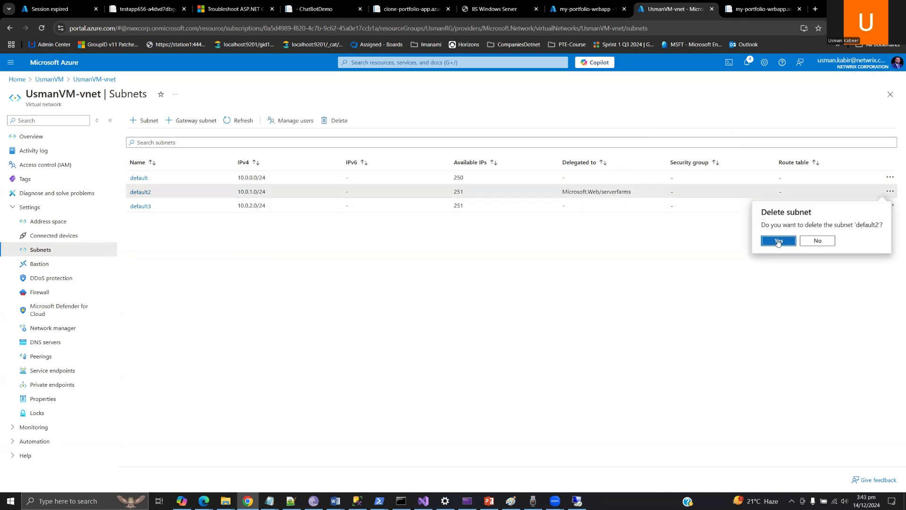
left_click(775, 242)
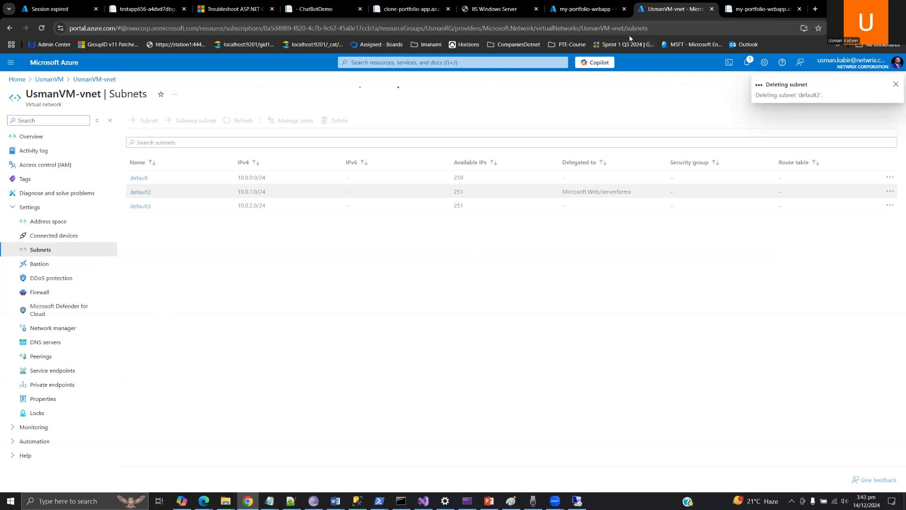
Step: Add virtual network integration to my-portfolio-webapp, connecting it to UsmanVM-vnet through the default3 subnet
left_click(578, 10)
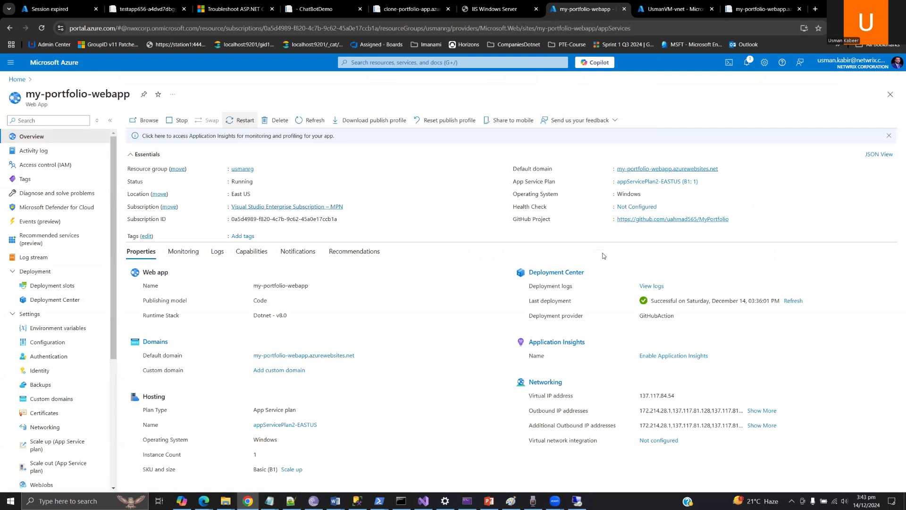
left_click(643, 440)
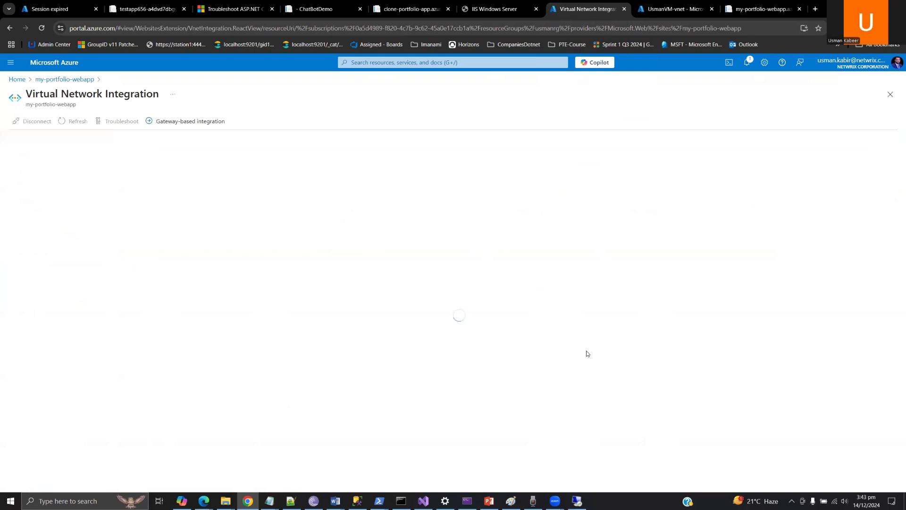
left_click(467, 319)
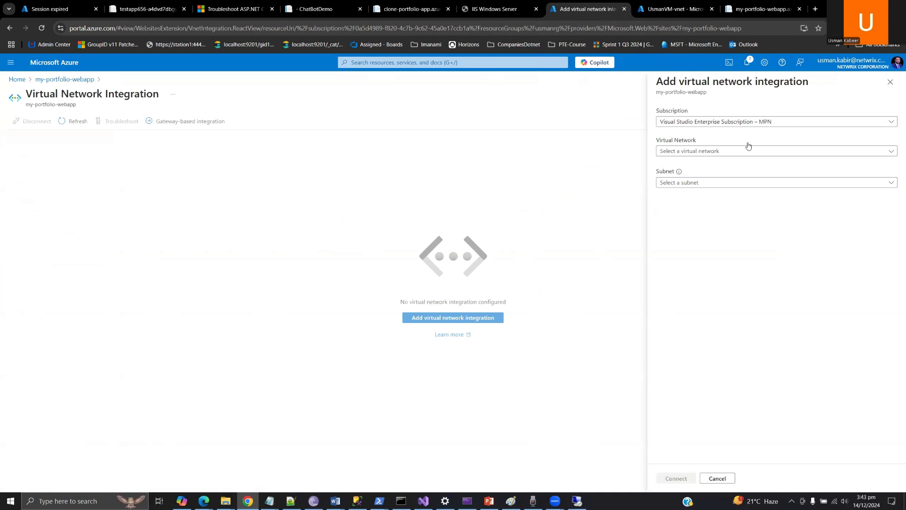
left_click(740, 155)
left_click(709, 180)
left_click(708, 183)
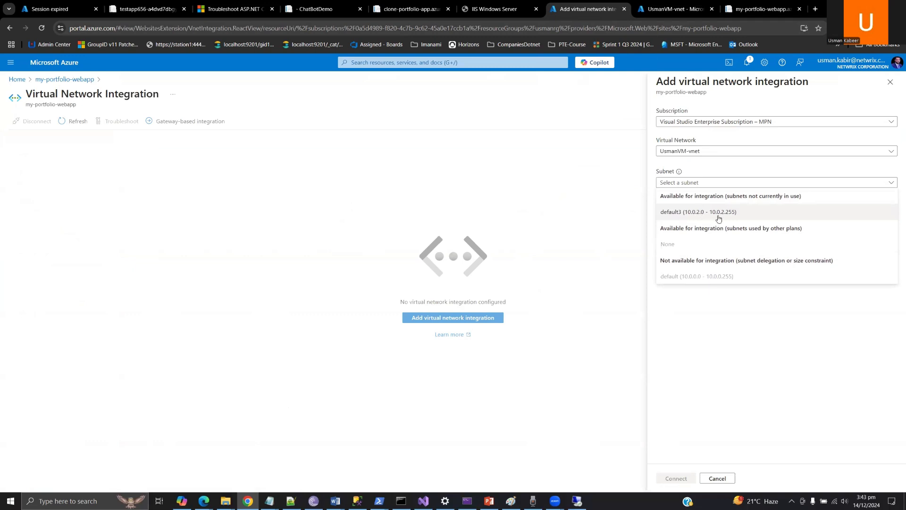
left_click(718, 218)
left_click(685, 479)
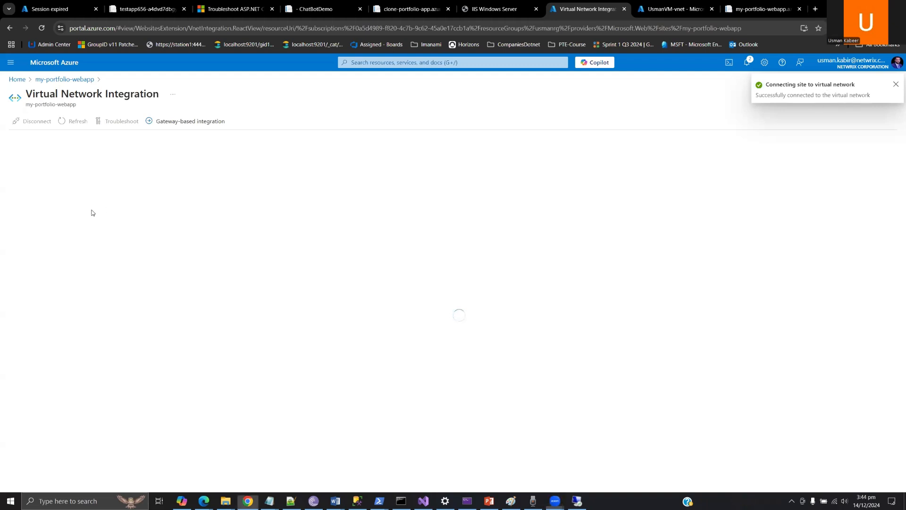
Step: Return to the my-portfolio-webapp overview and open its Advanced Tools page under the development tools
left_click(61, 79)
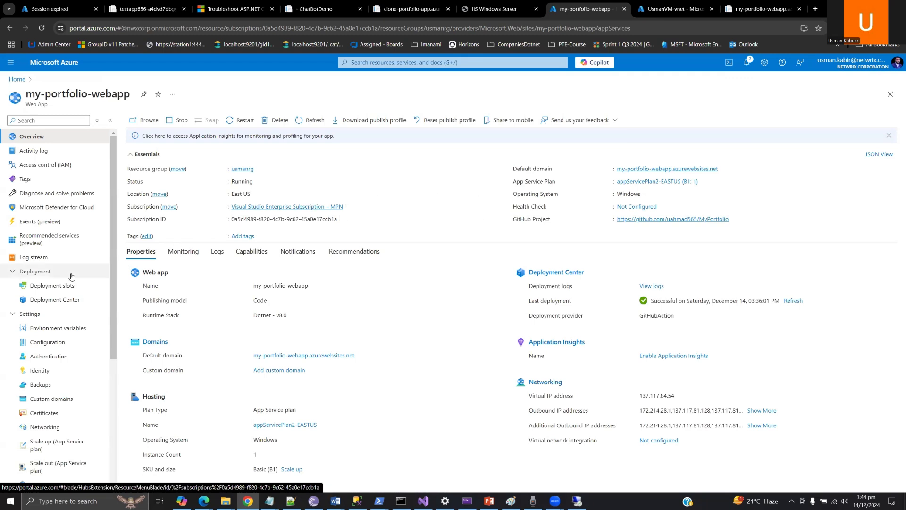
scroll(61, 333, "down", 3)
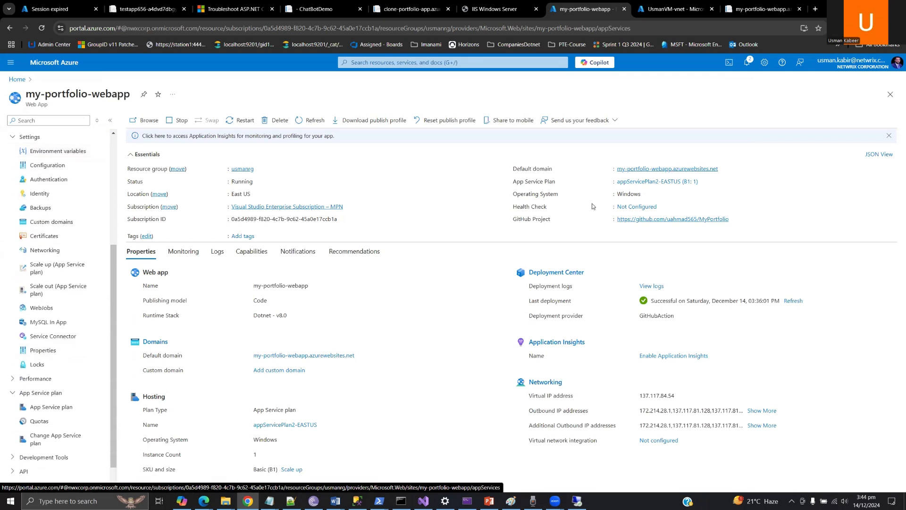
scroll(46, 350, "down", 2)
scroll(46, 350, "up", 2)
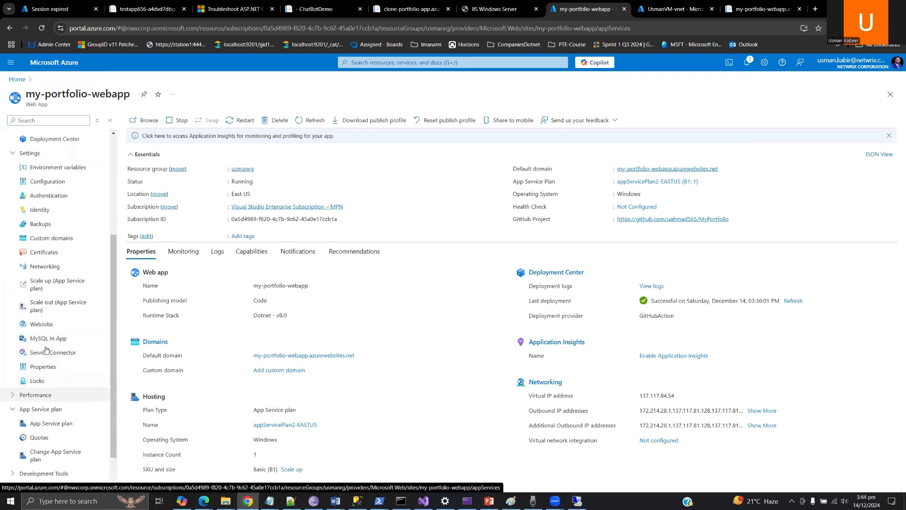
scroll(47, 296, "up", 4)
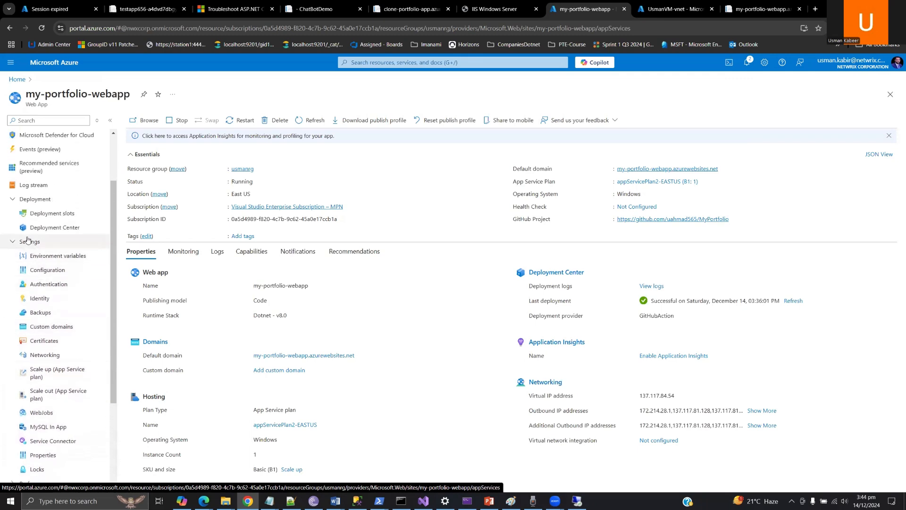
left_click(19, 242)
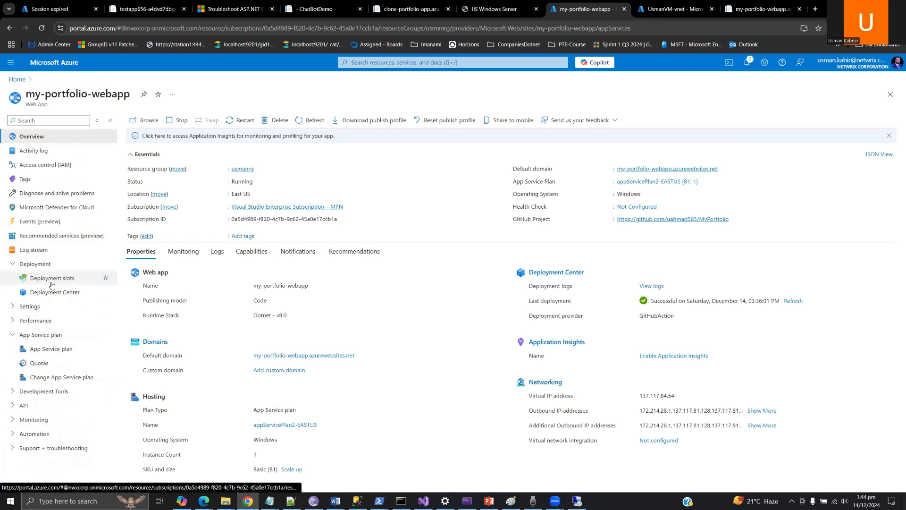
left_click(42, 391)
scroll(51, 430, "down", 1)
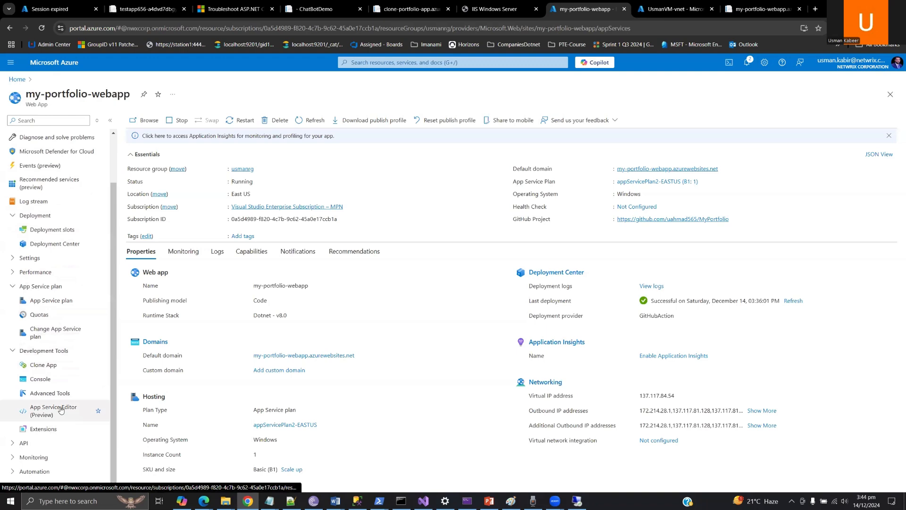
left_click(52, 393)
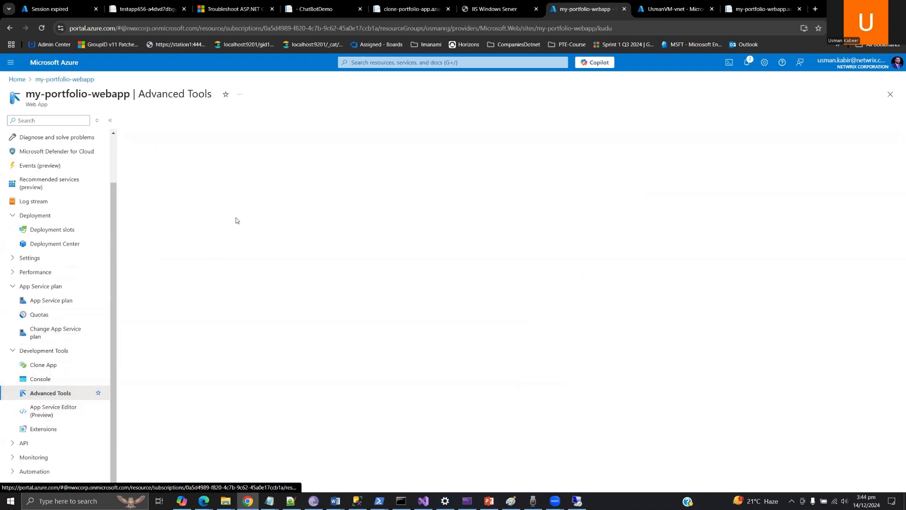
Step: Launch the web app's Kudu site and open its CMD debug console
left_click(131, 168)
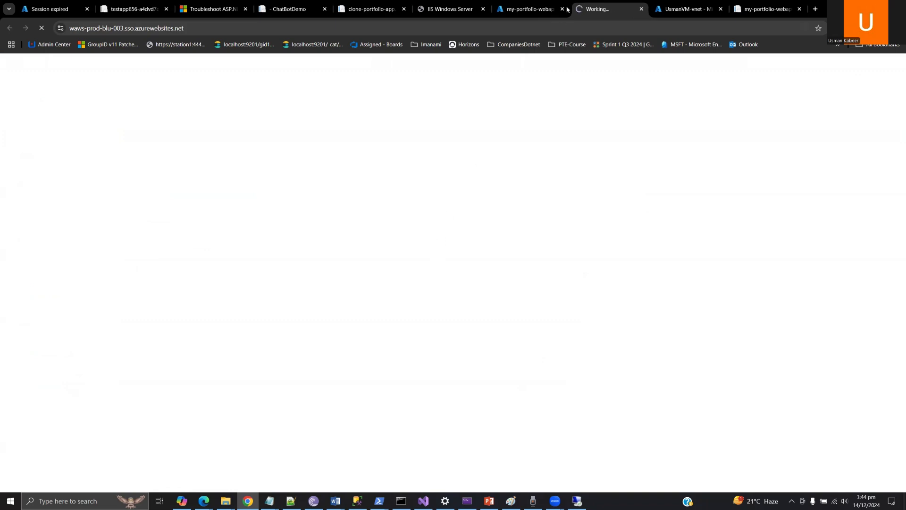
left_click(541, 8)
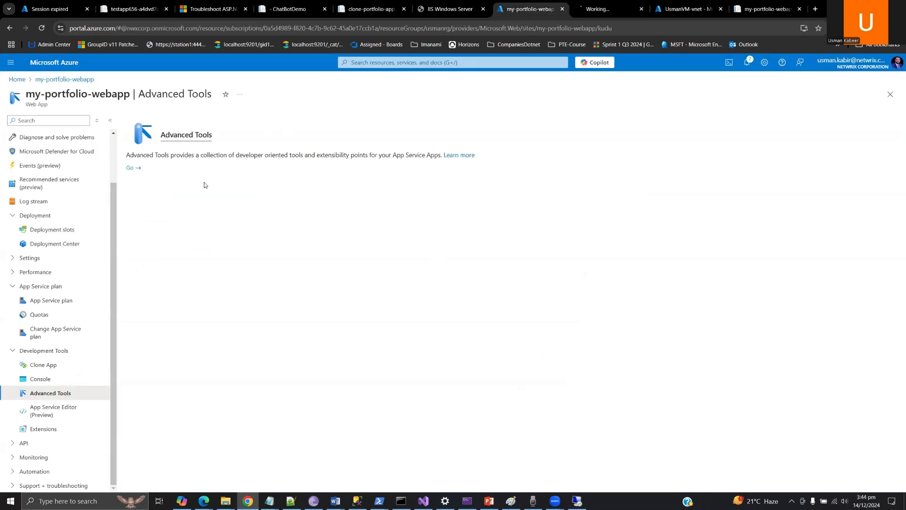
left_click(603, 13)
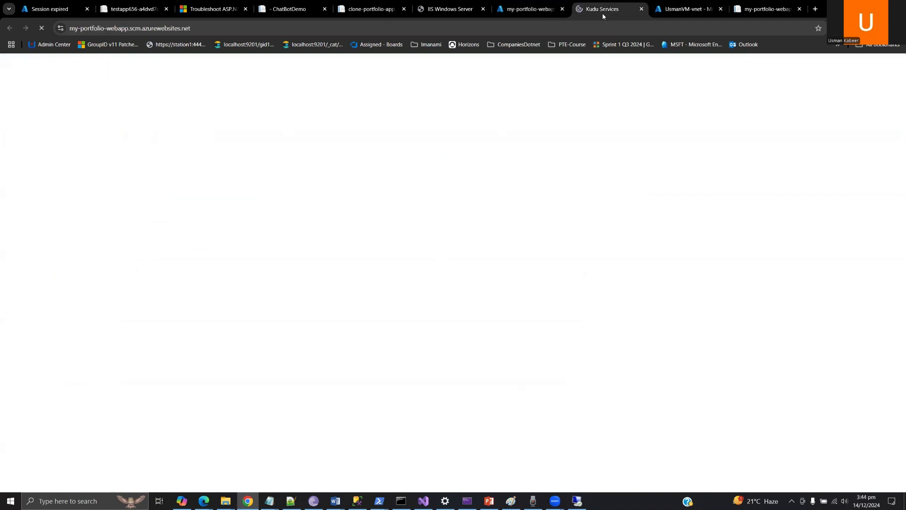
mouse_move(314, 65)
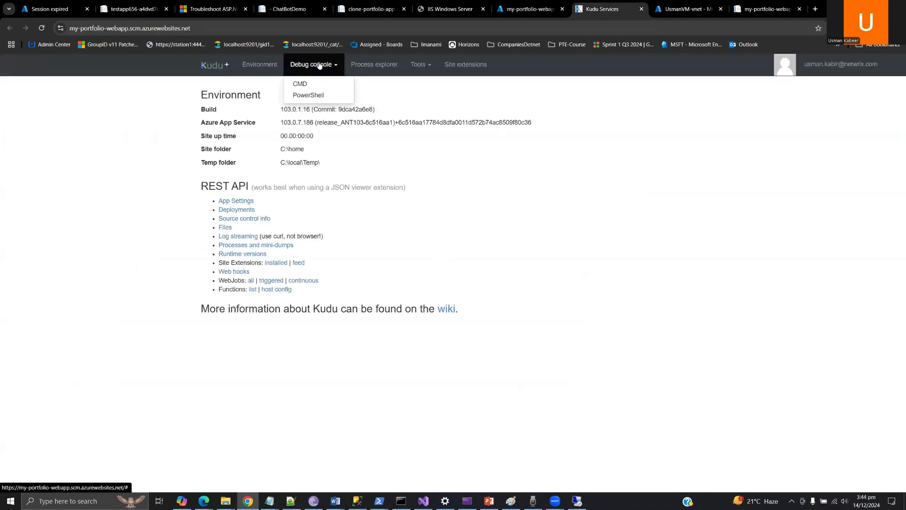
left_click(311, 87)
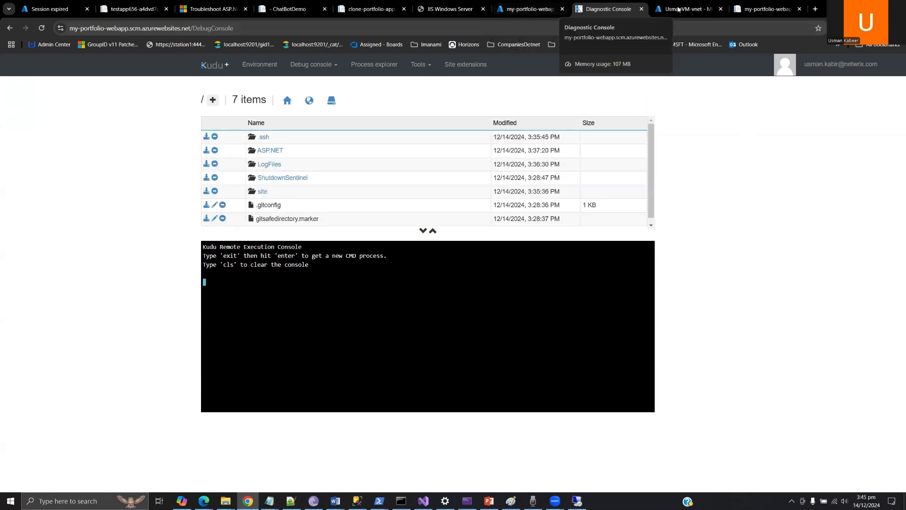
Step: Replace getproducts with UrlOutput in the my-portfolio-webapp address, checking the action's name and url parameter in HomeController.cs in Visual Studio
left_click(761, 10)
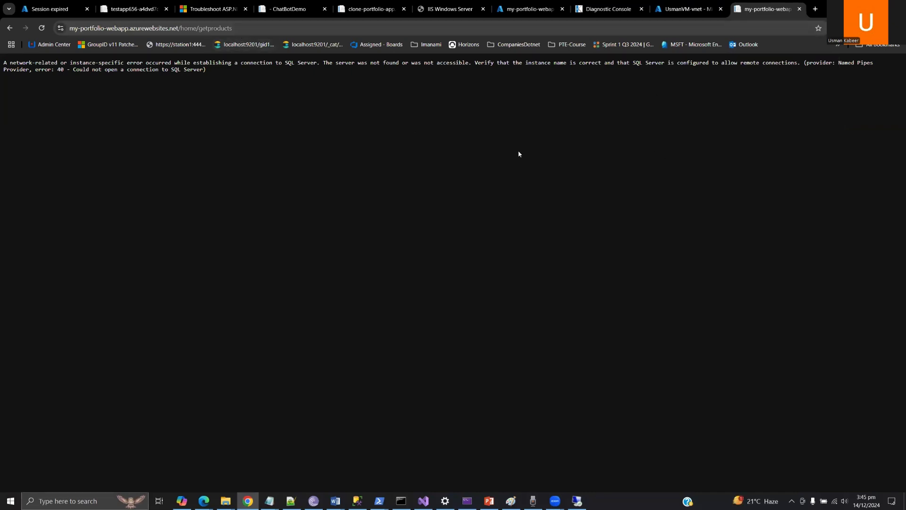
left_click(243, 29)
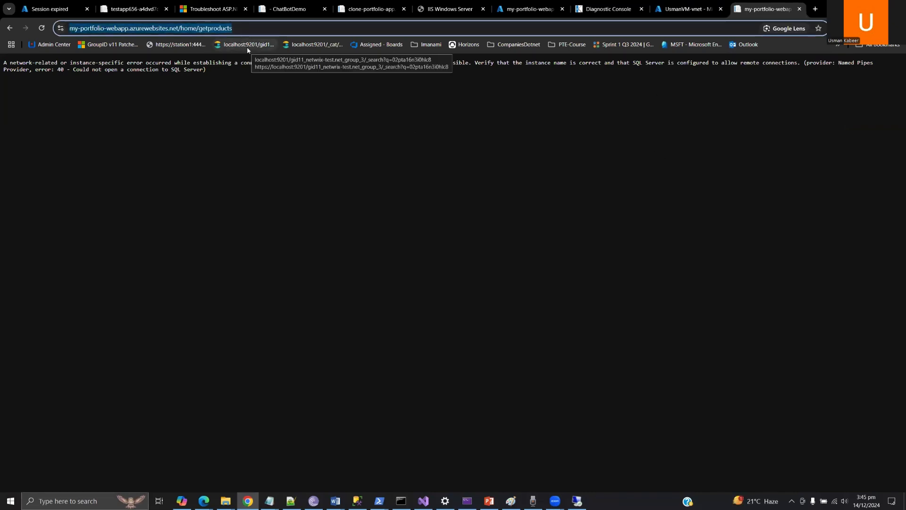
key("End")
type("U")
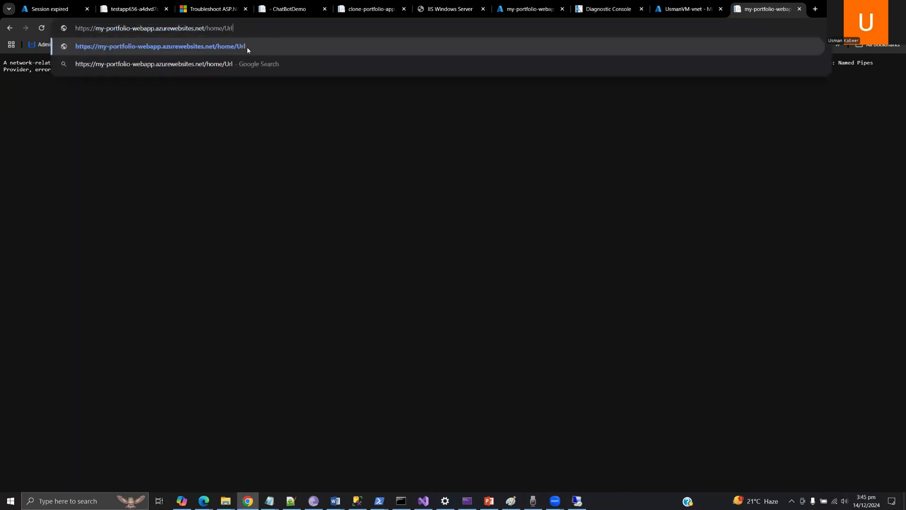
left_click(424, 501)
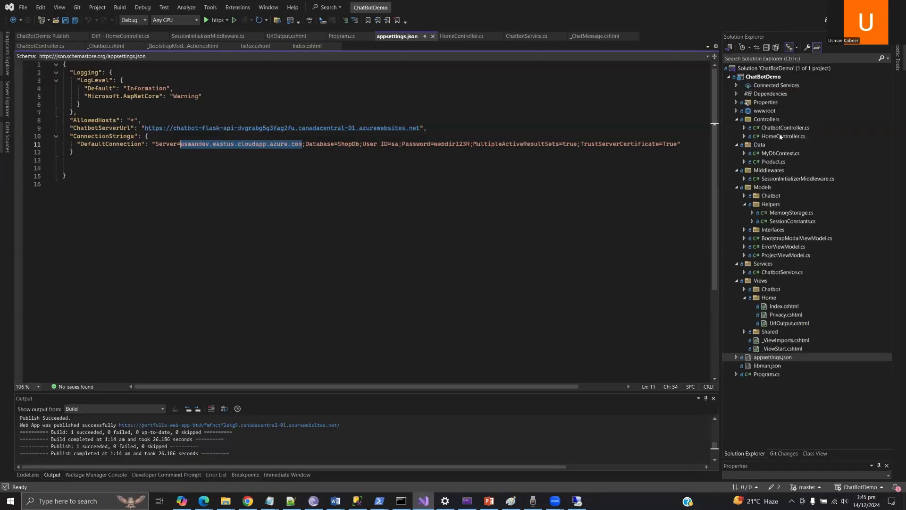
double_click(780, 137)
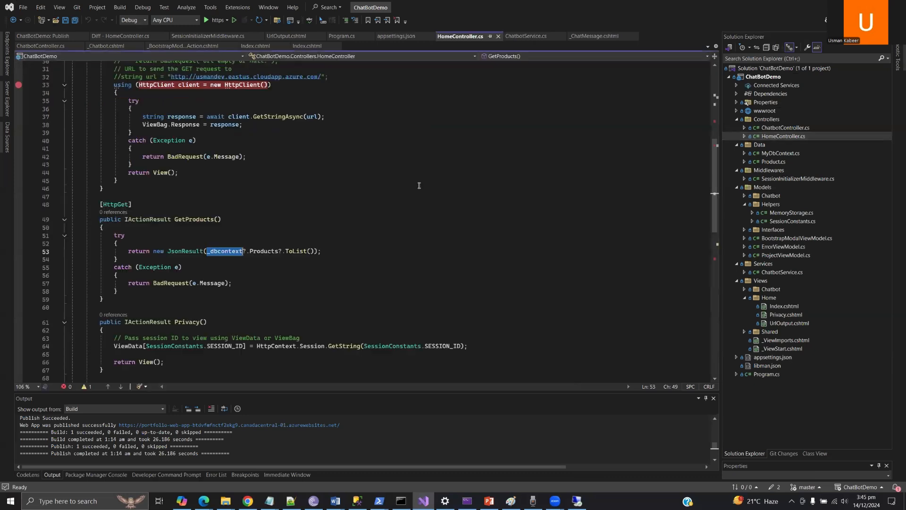
left_click(285, 132)
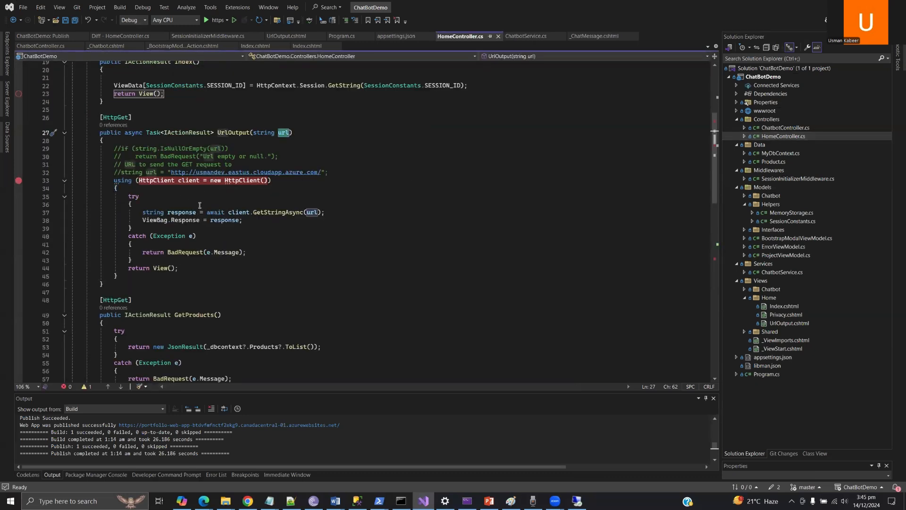
left_click_drag(324, 212, 140, 212)
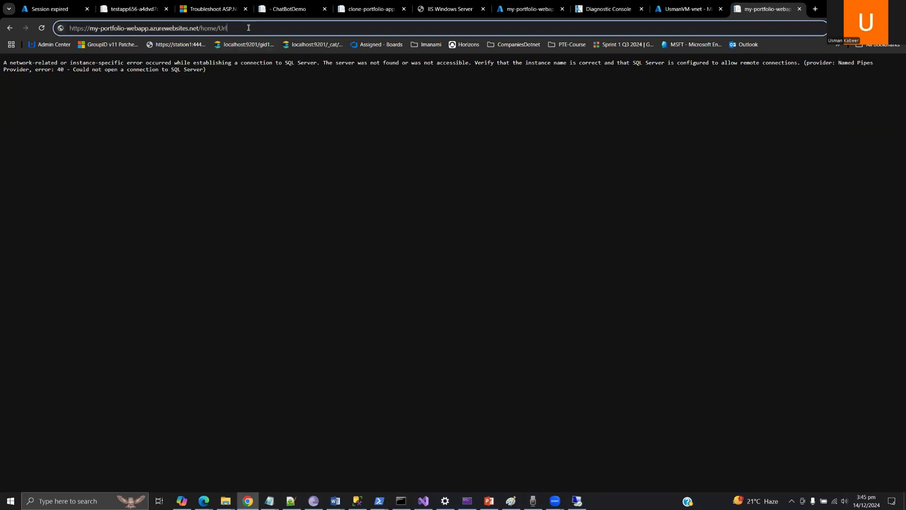
type("Output")
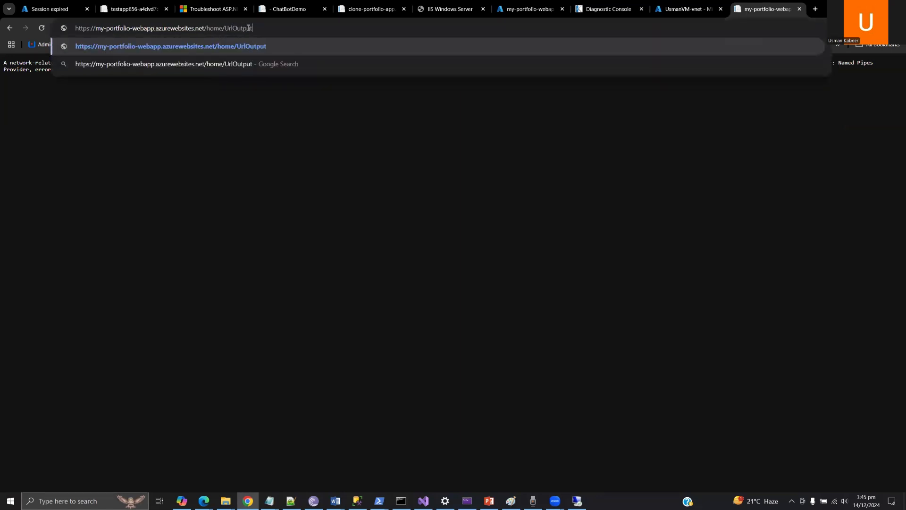
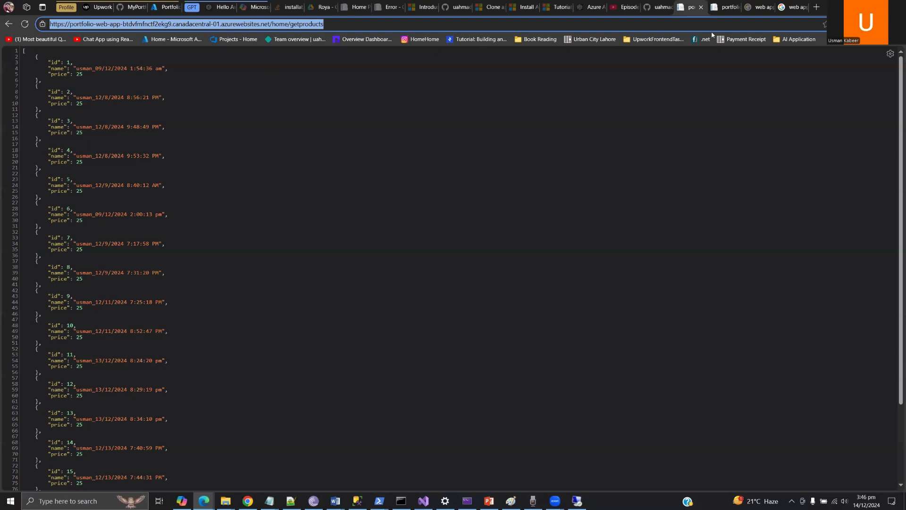
left_click(732, 4)
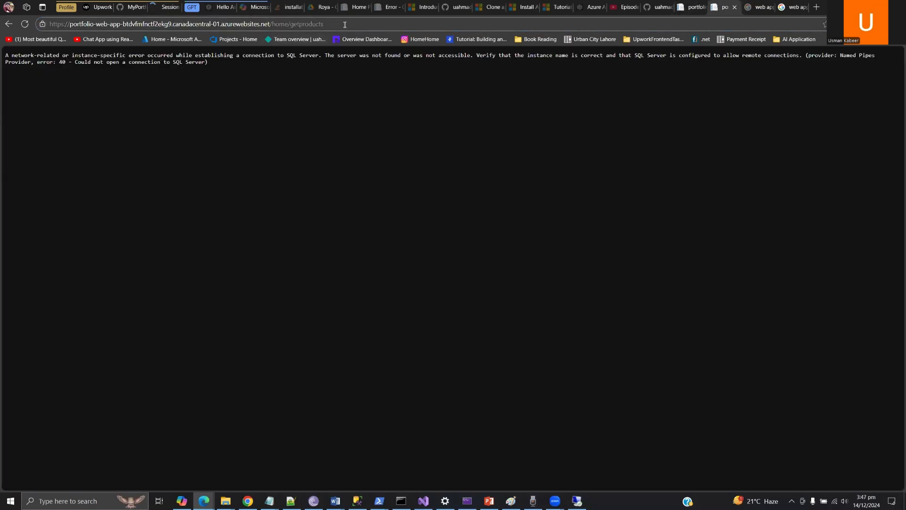
left_click_drag(345, 24, 272, 24)
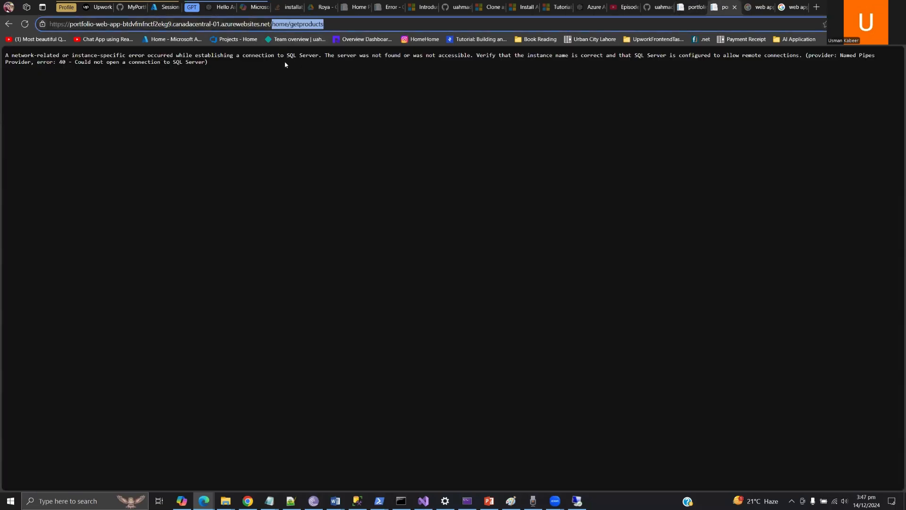
type("UrlOutp")
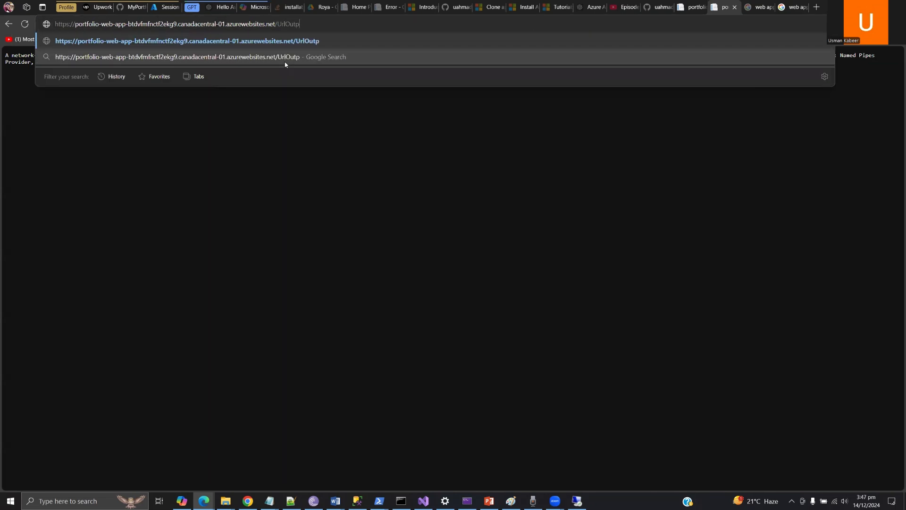
type("ut?")
type("Home/")
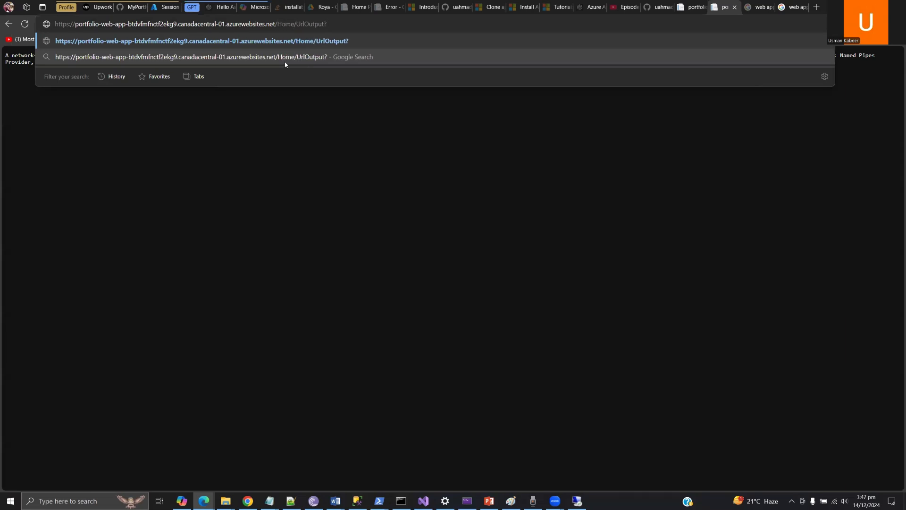
type("url=")
type("http://usmandev.eastus.cloudapp.azure.com/")
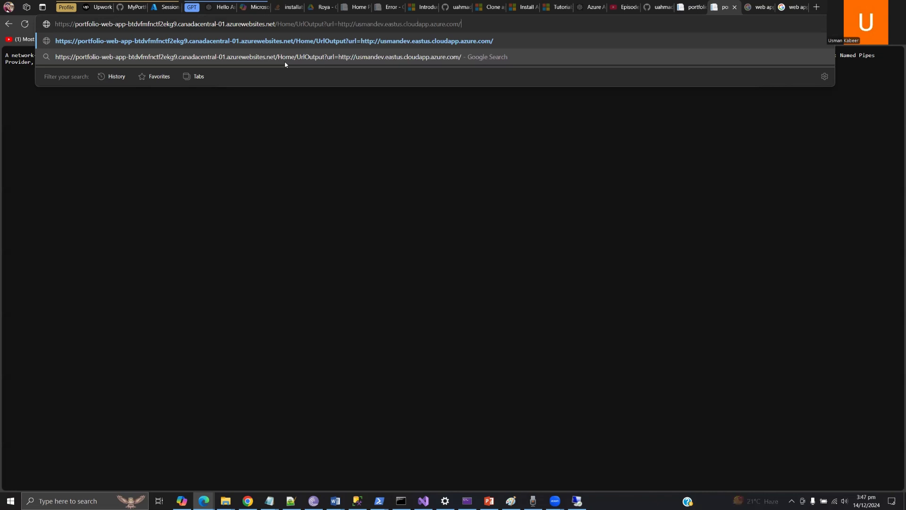
key("Return")
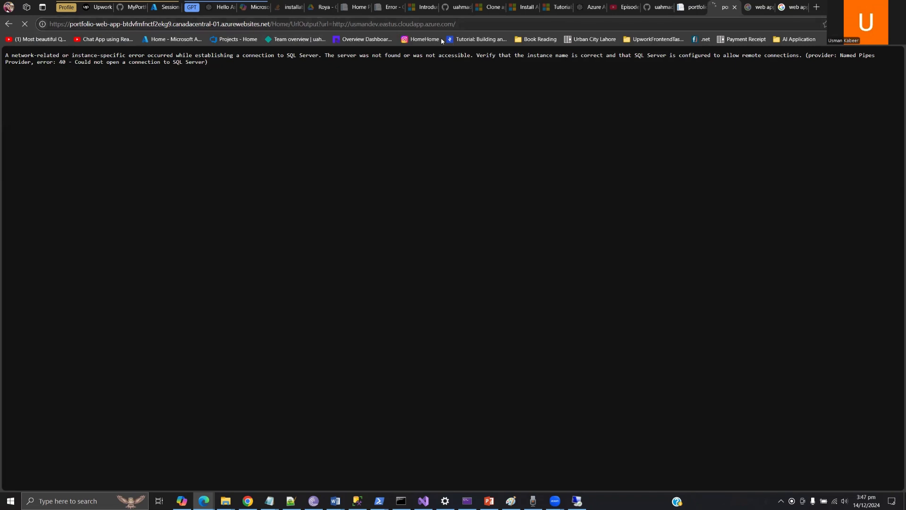
left_click_drag(456, 23, 331, 23)
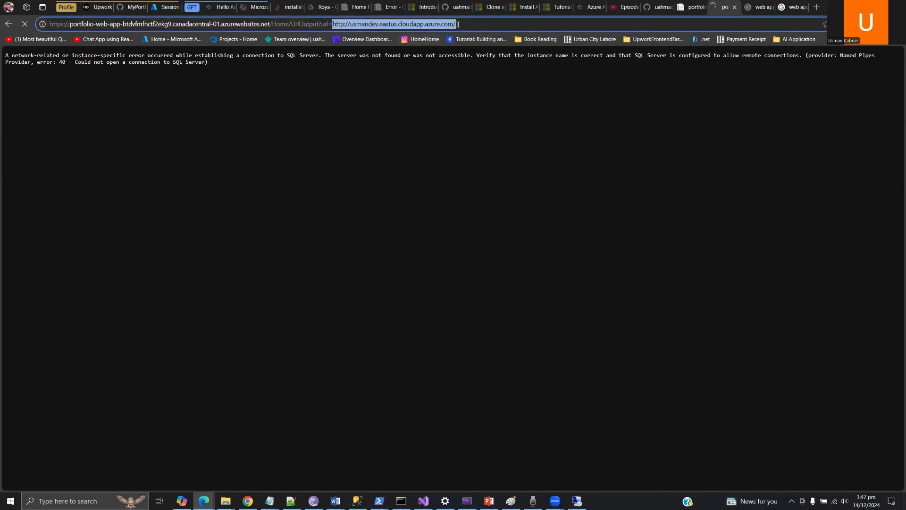
mouse_move(577, 501)
left_click(377, 25)
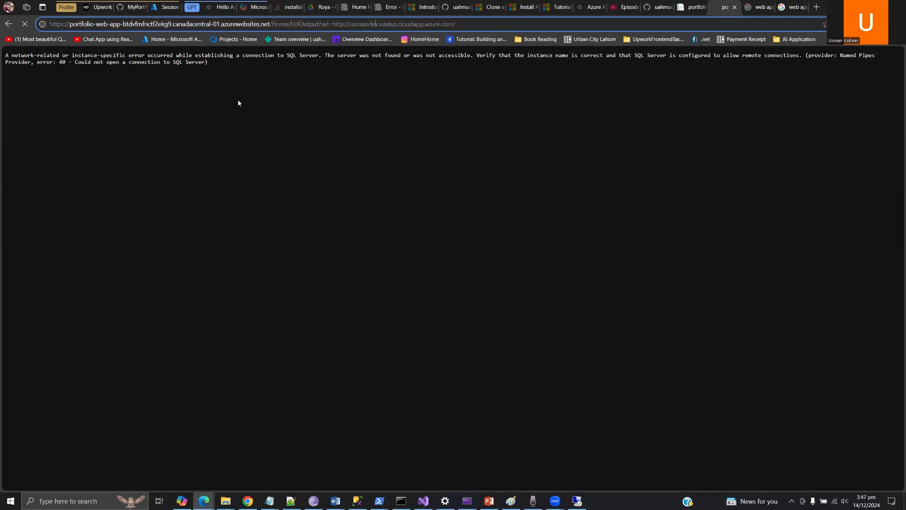
left_click(168, 7)
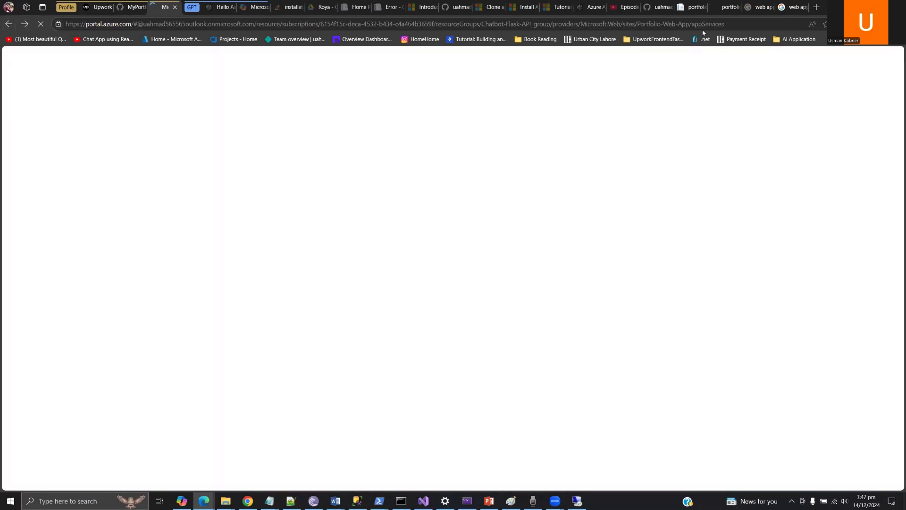
left_click(727, 7)
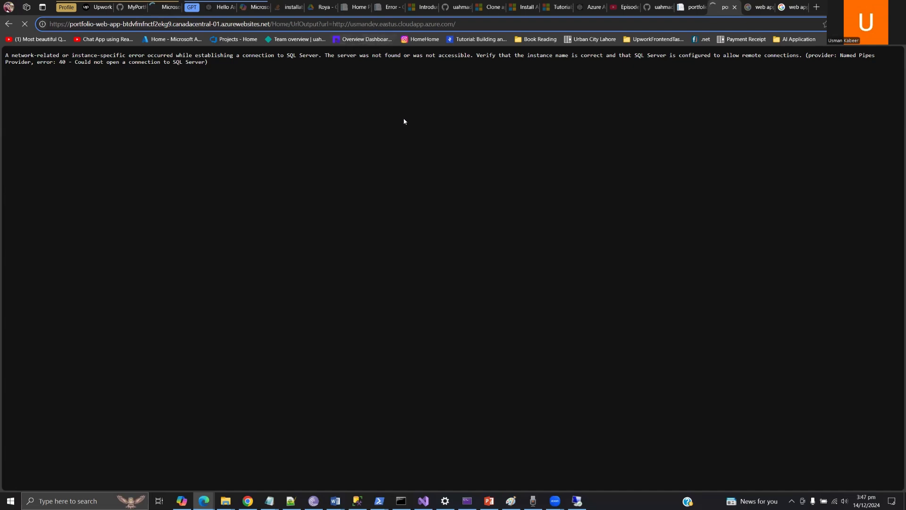
left_click(448, 24)
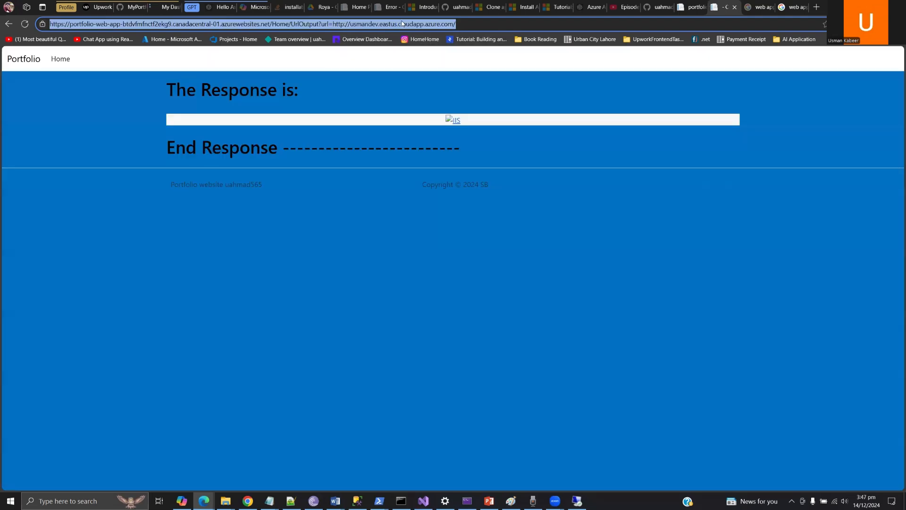
left_click(349, 24)
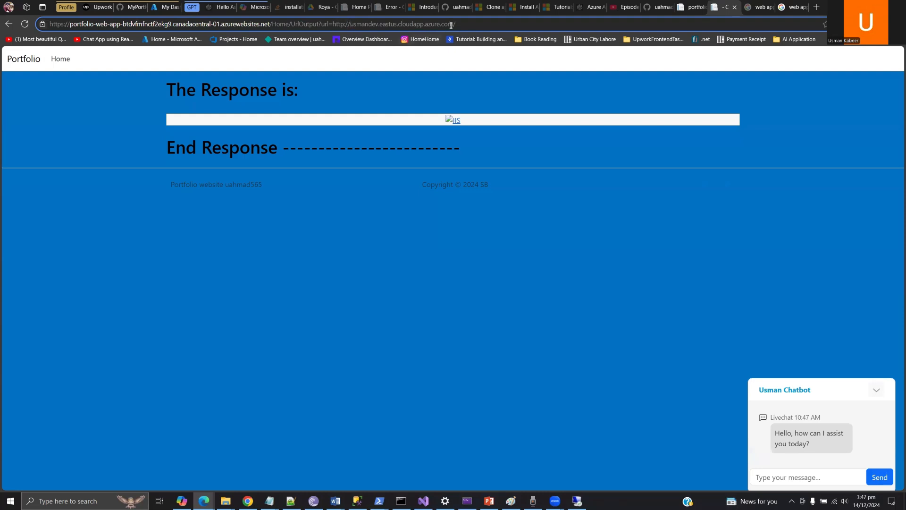
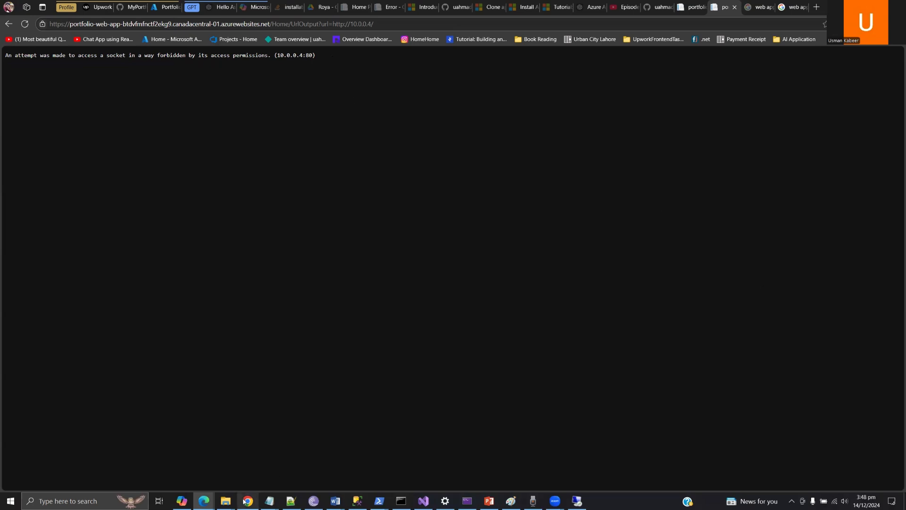
left_click(94, 23)
left_click_drag(94, 24, 137, 23)
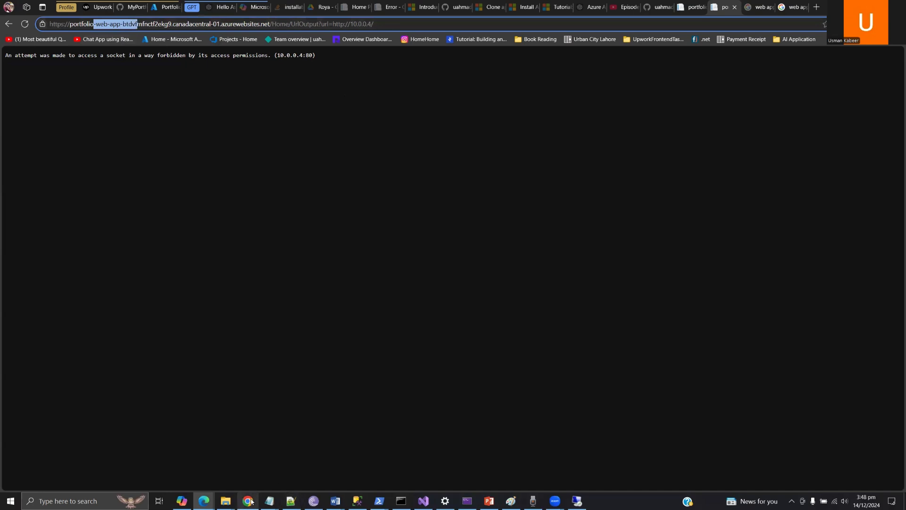
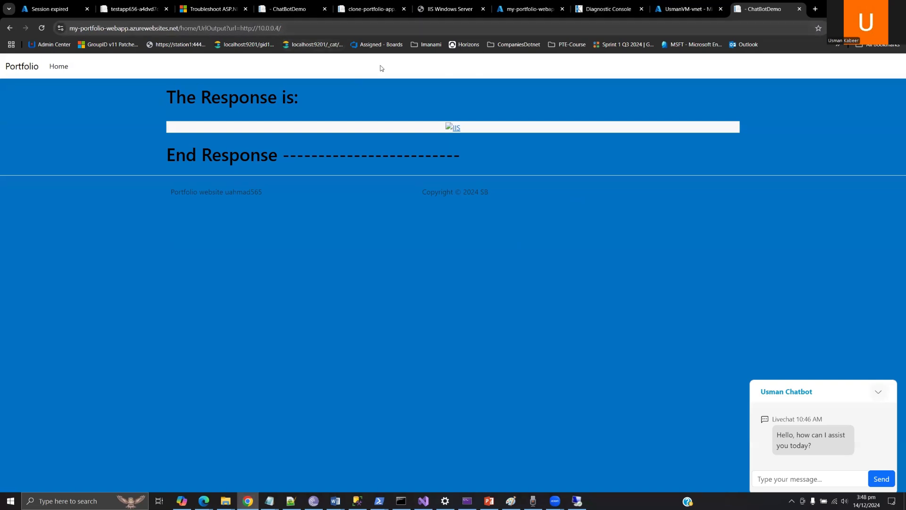
Step: Return to the Kudu debug console in Chrome and run tcpping.exe usmandev.eastus.cloudapp.azure.com:1433
left_click(682, 14)
left_click(610, 12)
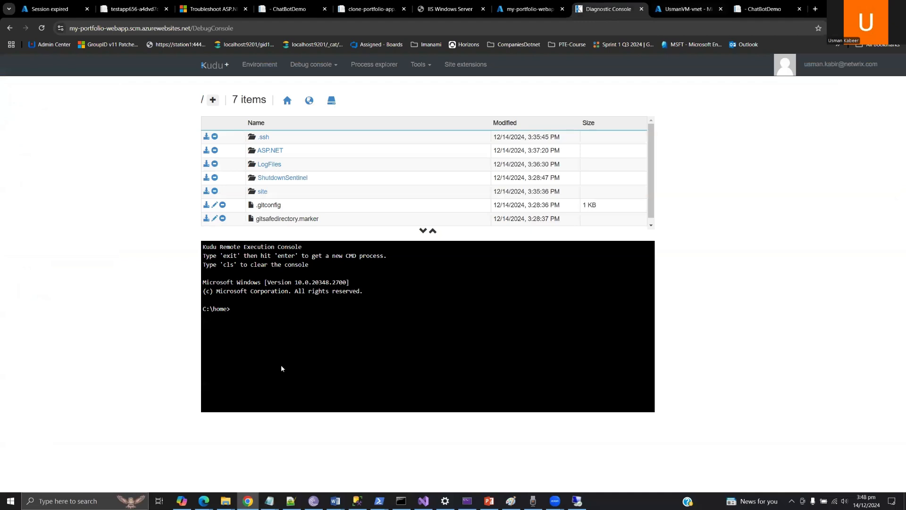
key("alt+Tab")
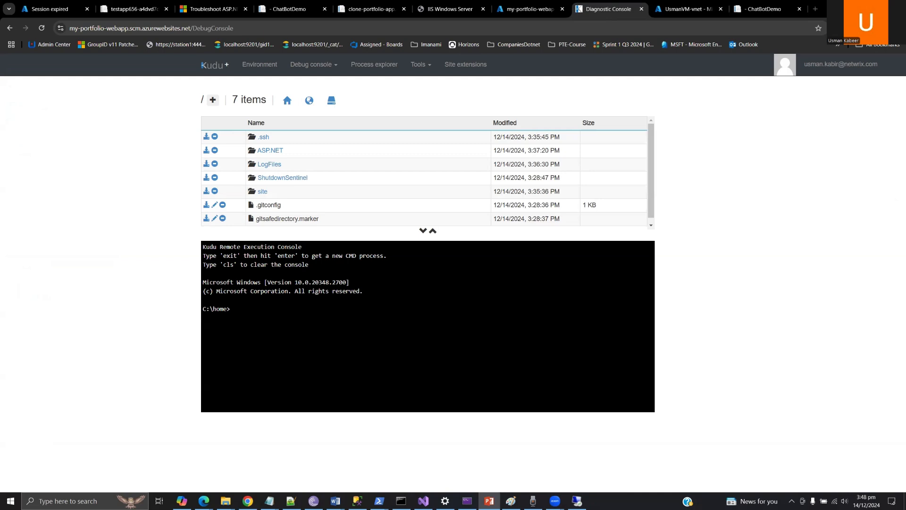
left_click(290, 337)
type("tcpping.exe usmandev.eastus.cloudapp.azure.com:1433")
key("Return")
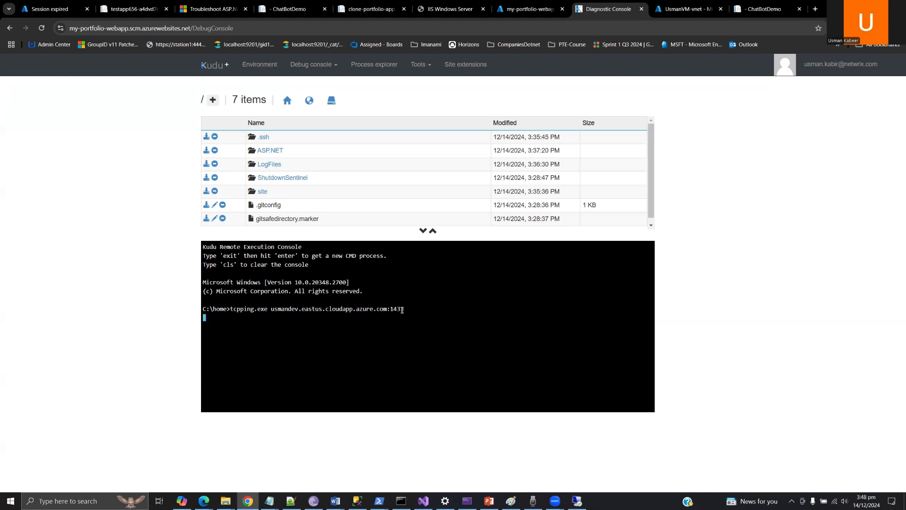
key("Return")
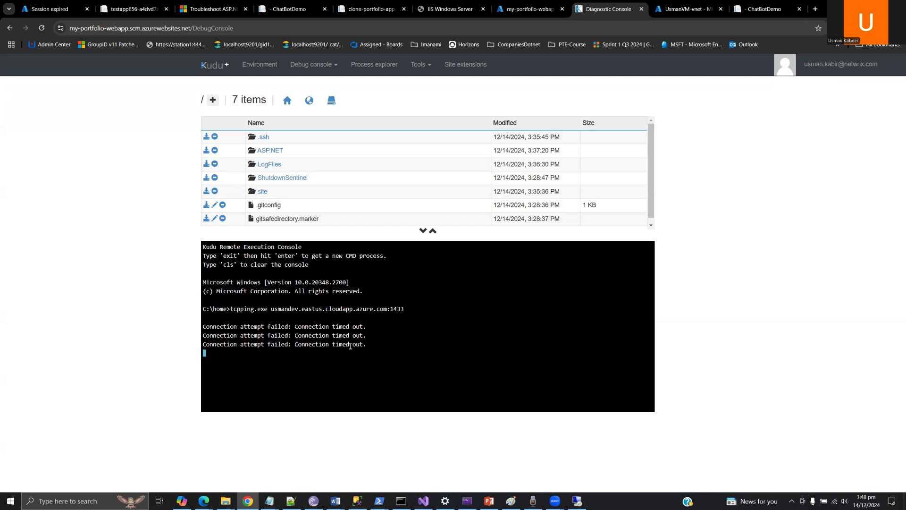
Step: Recall the tcpping command, replace its host with 10.0.0.4 while keeping port 1433, and run it
key("Up")
key("Left")
key("Left")
key("Left")
key("Left")
key("Left")
key("BackSpace")
key("BackSpace")
key("BackSpace")
key("BackSpace")
key("BackSpace")
key("BackSpace")
key("BackSpace")
key("BackSpace")
key("BackSpace")
key("BackSpace")
key("BackSpace")
key("BackSpace")
key("BackSpace")
key("BackSpace")
key("BackSpace")
key("BackSpace")
key("BackSpace")
key("BackSpace")
key("BackSpace")
key("BackSpace")
key("BackSpace")
key("BackSpace")
key("BackSpace")
key("BackSpace")
key("BackSpace")
key("BackSpace")
key("BackSpace")
key("BackSpace")
key("BackSpace")
key("BackSpace")
key("BackSpace")
key("BackSpace")
key("BackSpace")
key("BackSpace")
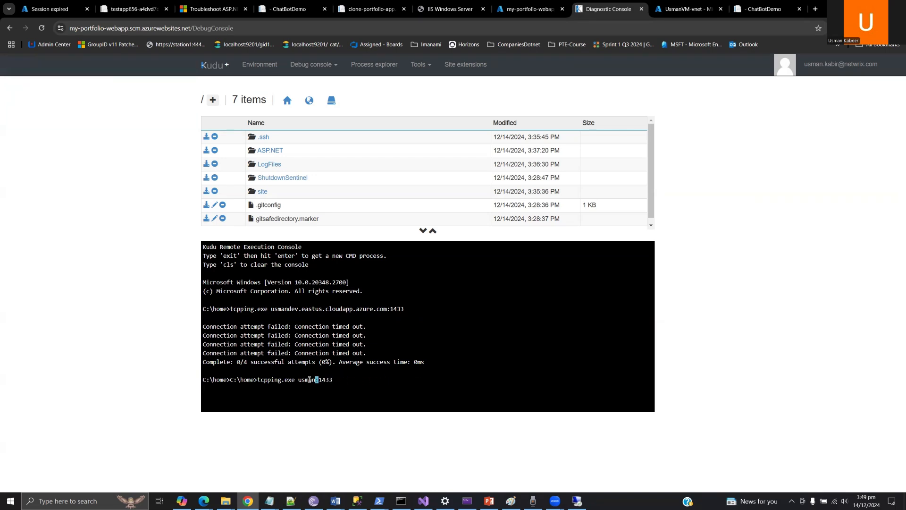
type("10.0.0.4")
key("Return")
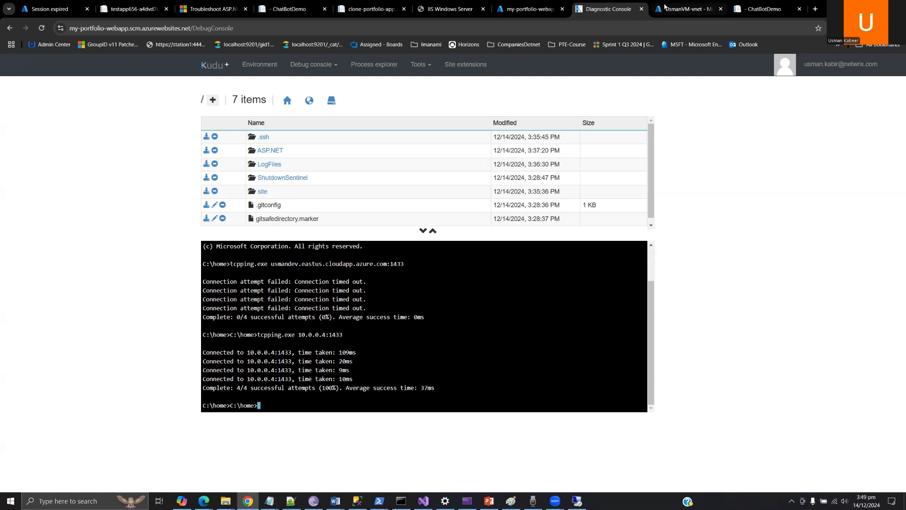
Step: In the Azure portal, search all resources for the UsmanVM virtual machine and open it
left_click(544, 9)
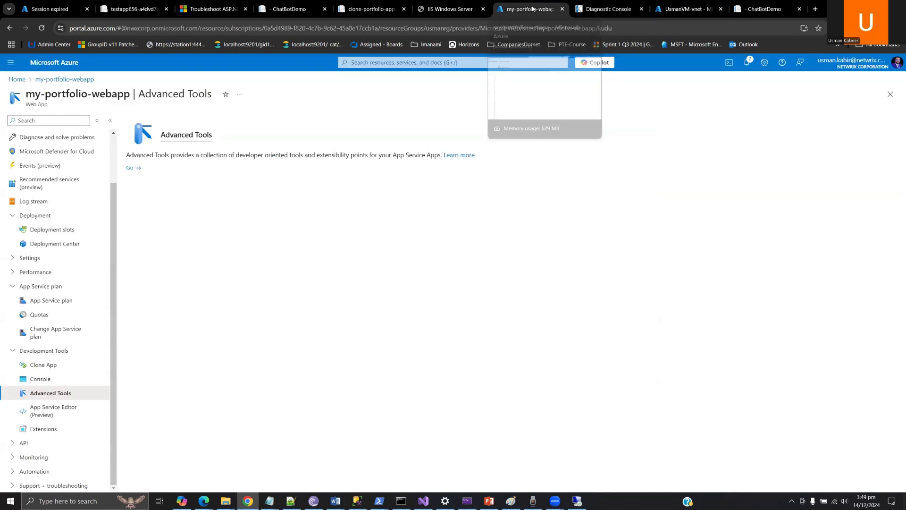
left_click(676, 7)
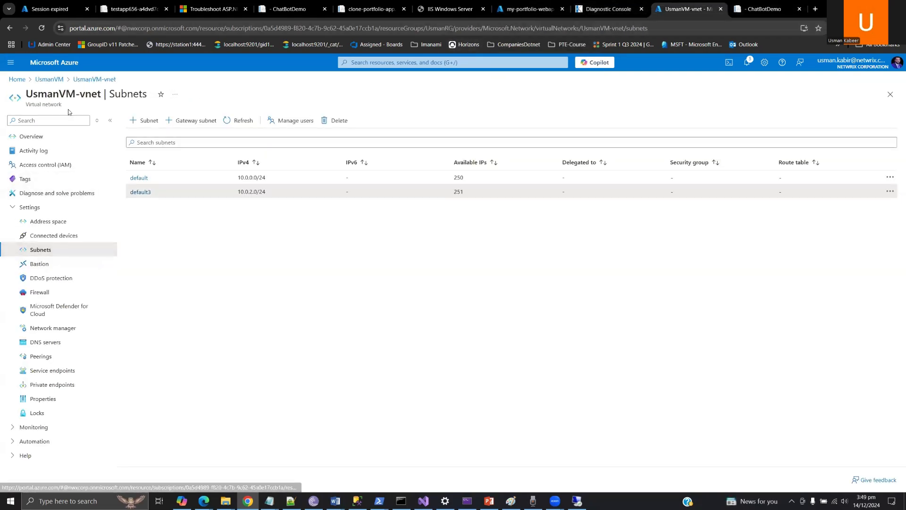
left_click(10, 29)
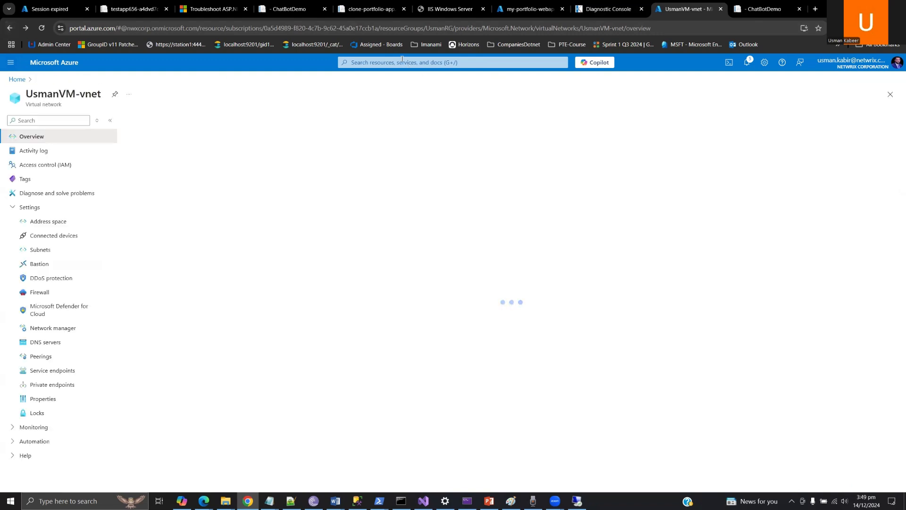
left_click(380, 64)
type("usman")
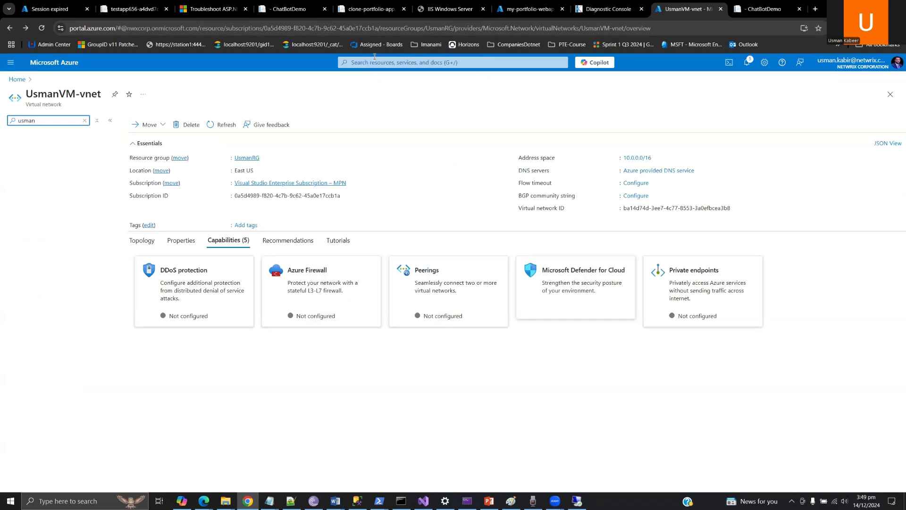
left_click(379, 61)
type("usman")
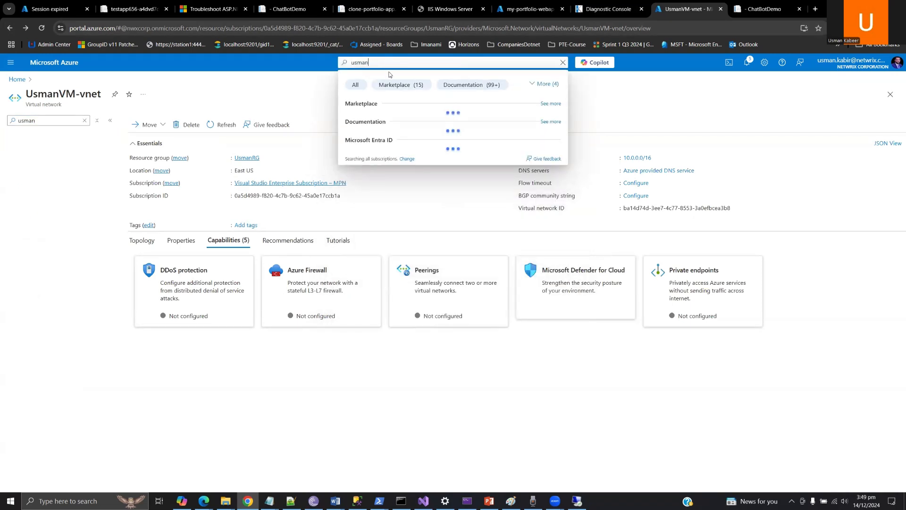
left_click(376, 121)
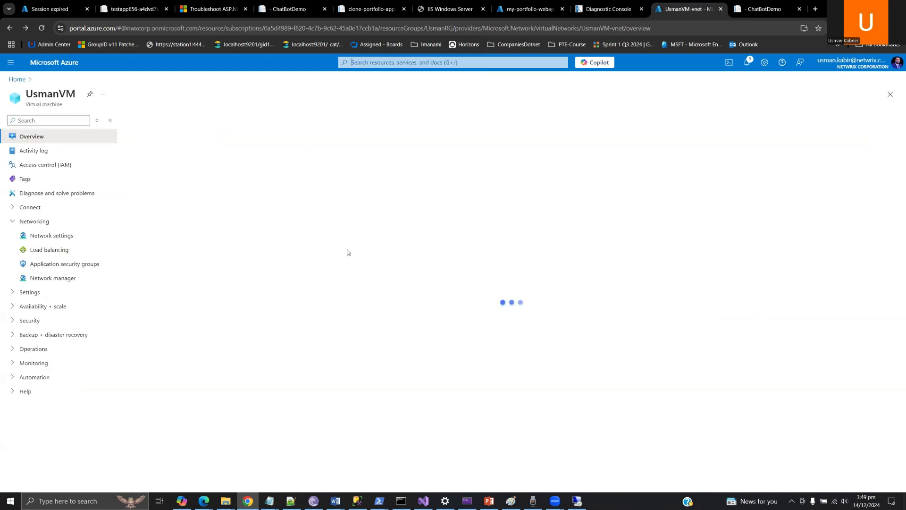
Step: Open UsmanVM's network settings and examine the AllowVnetInBound rule among its inbound port rules
left_click(59, 236)
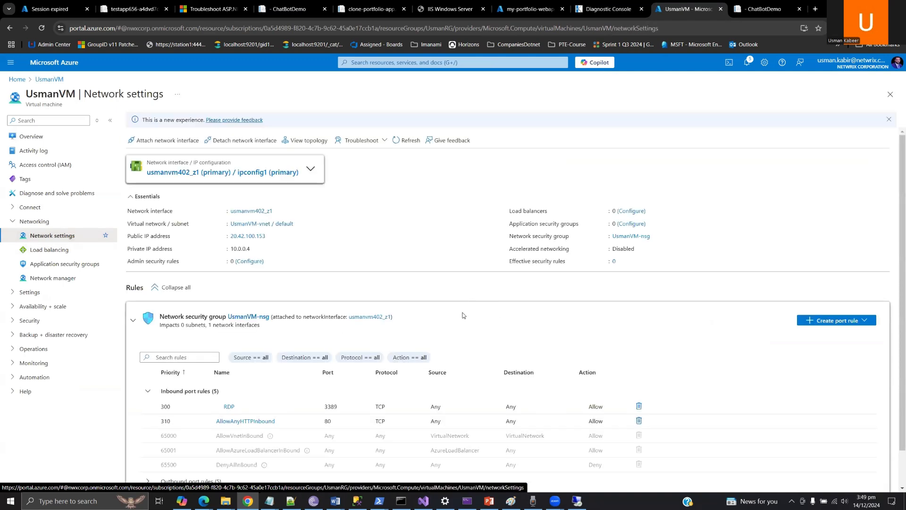
scroll(462, 293, "down", 1)
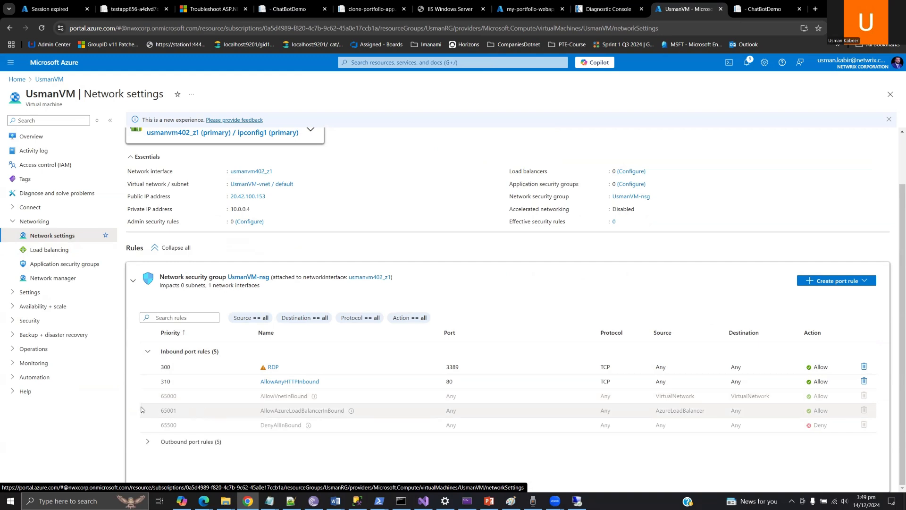
left_click_drag(161, 399, 825, 394)
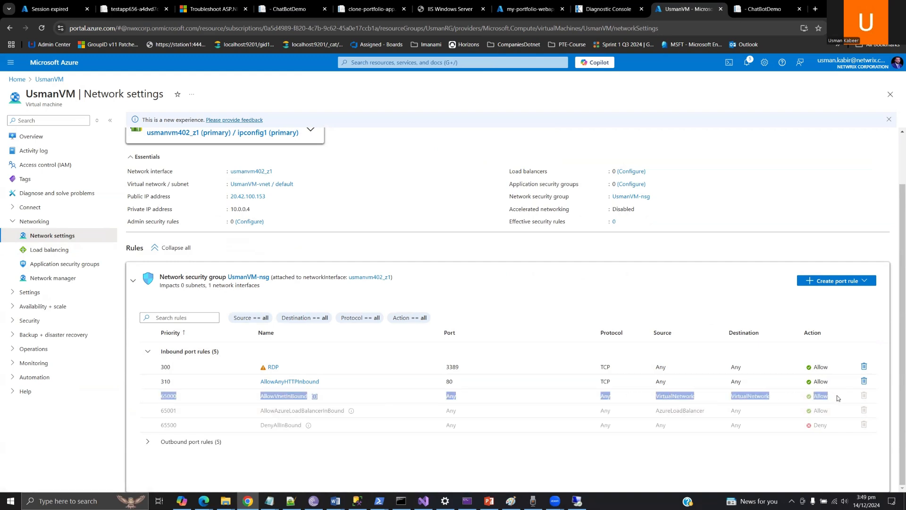
left_click(637, 398)
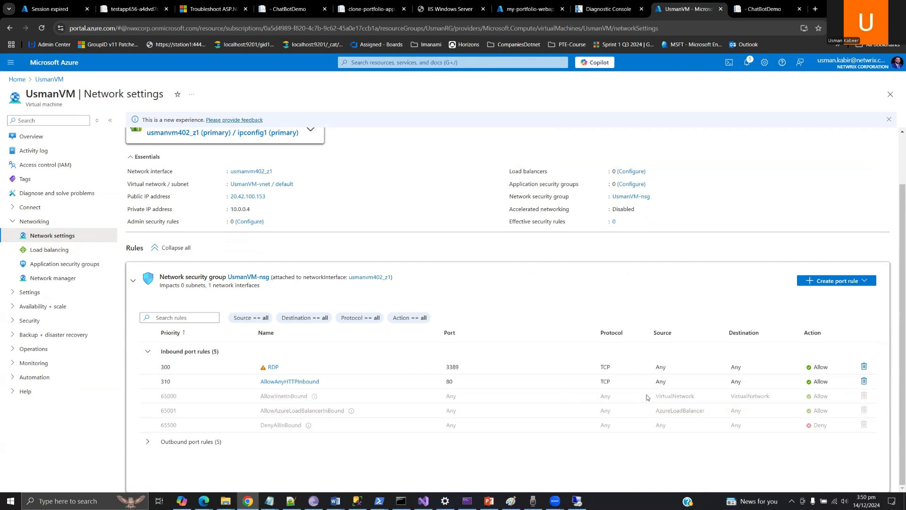
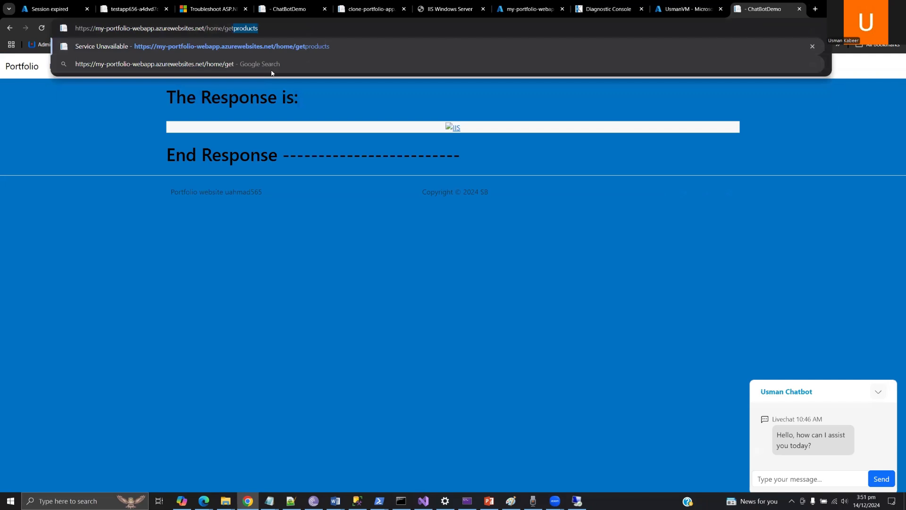
Step: Request /home/getproducts on the my-portfolio-webapp site
key("Return")
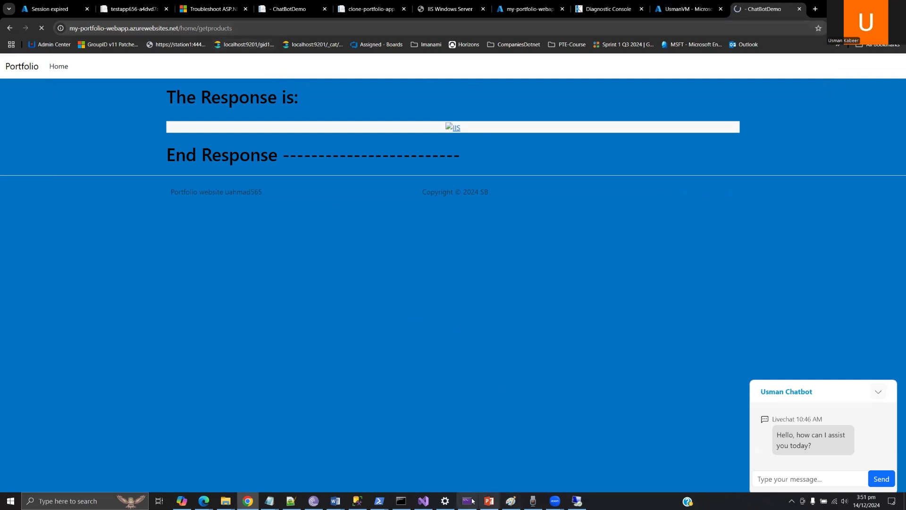
Step: Switch to Visual Studio, set the server in appsettings.json's DefaultConnection string to 10.0.0.4, and save the file
left_click(423, 501)
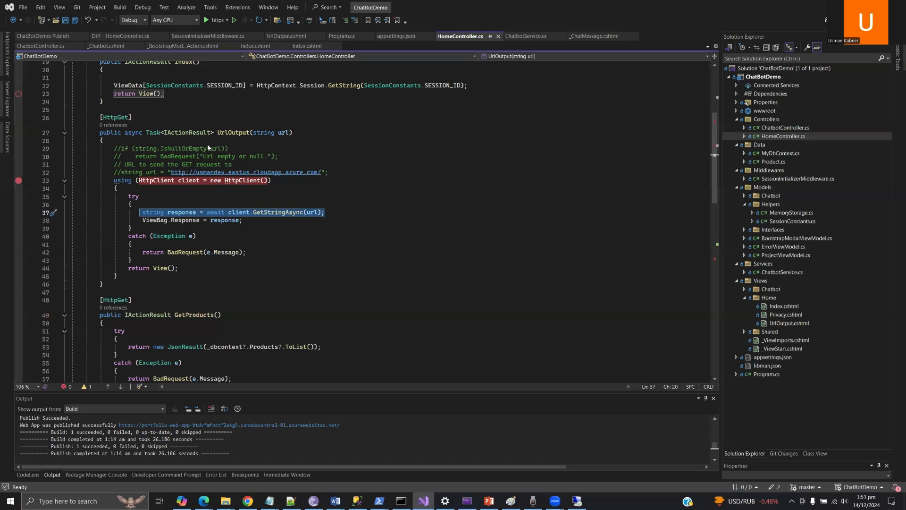
left_click(208, 145)
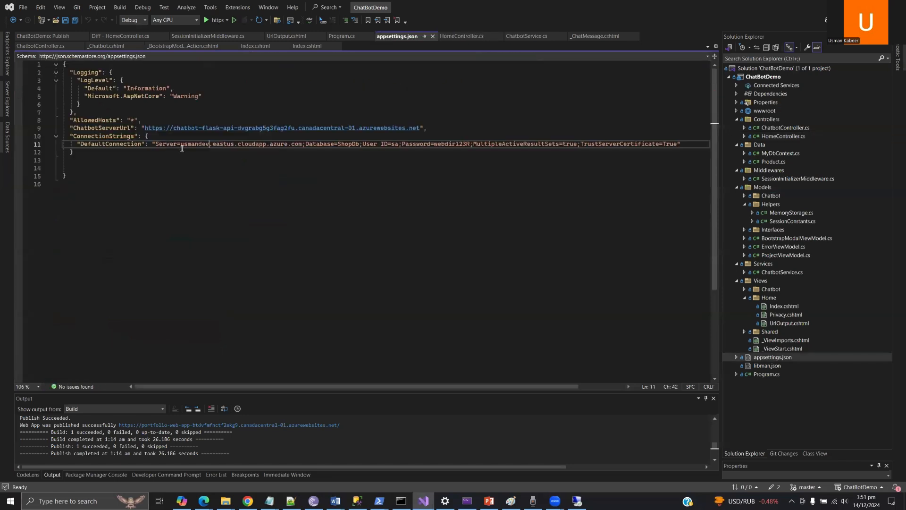
left_click_drag(181, 146, 303, 145)
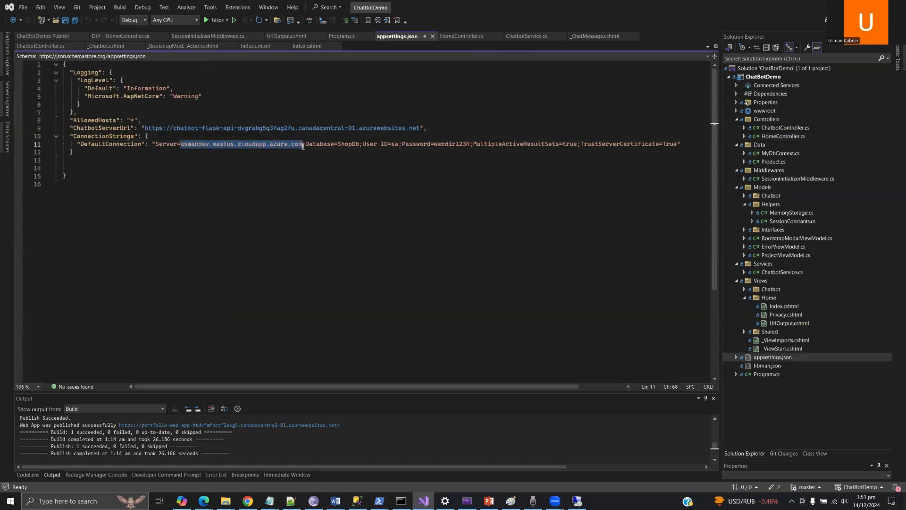
left_click(157, 145)
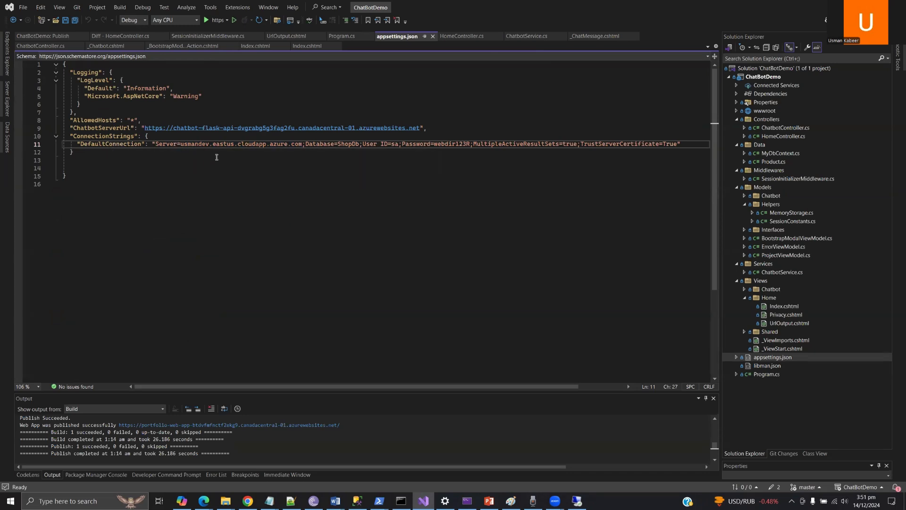
left_click(267, 144)
left_click(303, 146)
left_click_drag(303, 144, 181, 144)
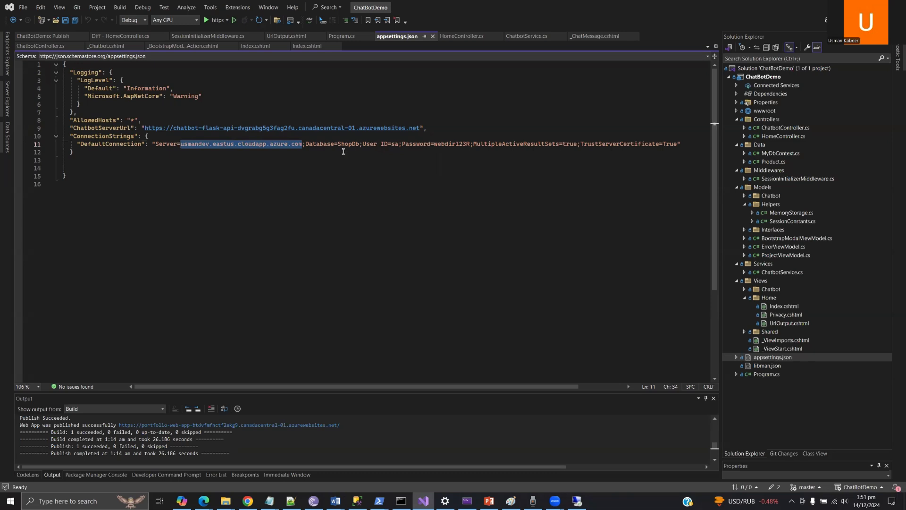
type("10.0.0.4")
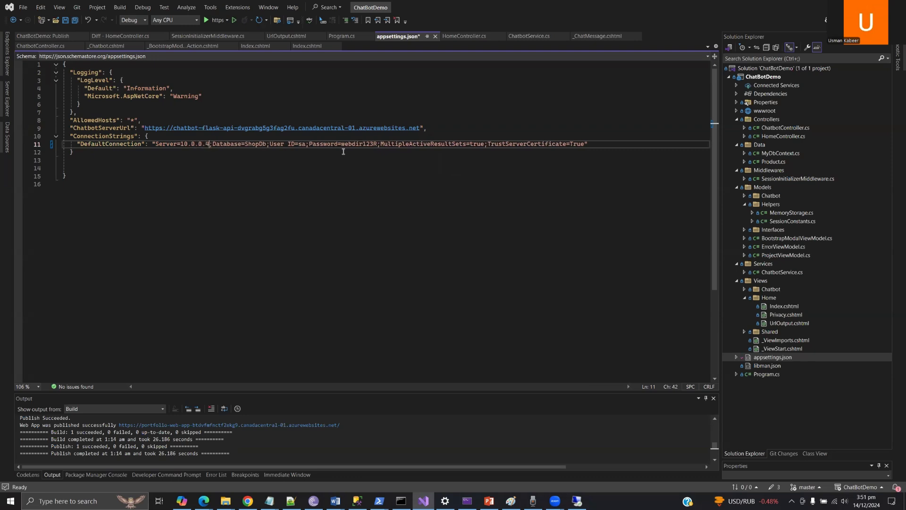
left_click(325, 152)
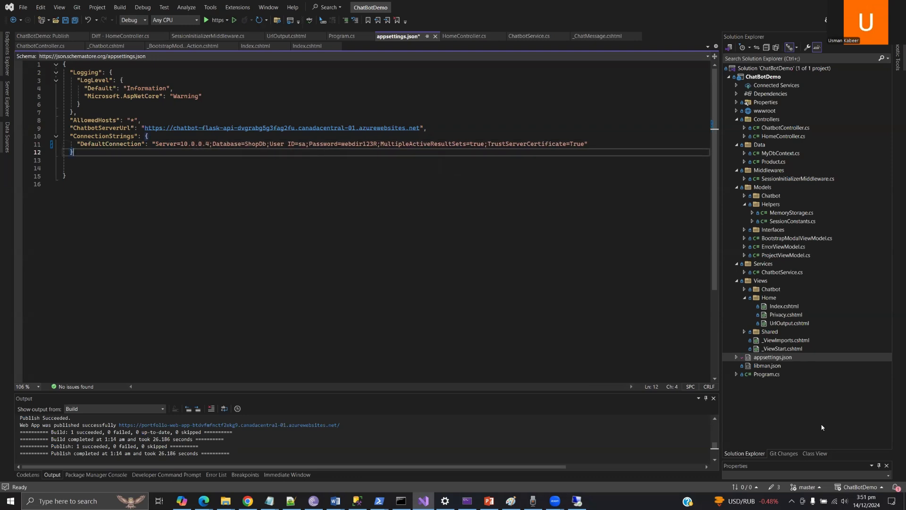
left_click(349, 197)
key("ctrl+s")
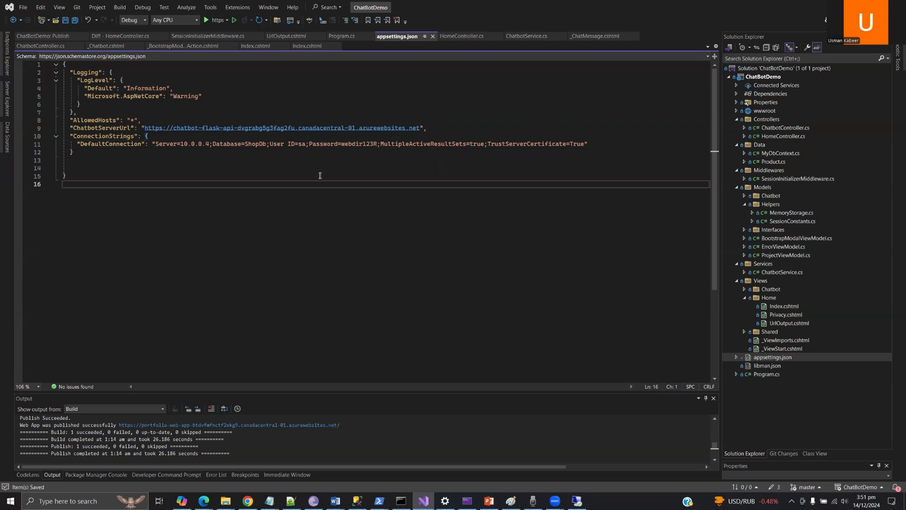
Step: Review the appsettings.json diff among the Git changes and stage only that file
left_click(784, 453)
left_click(850, 205)
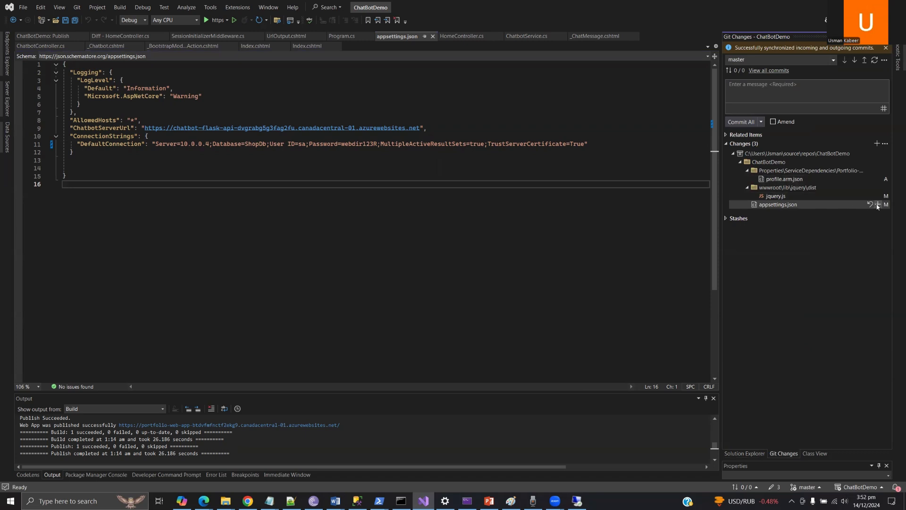
double_click(779, 204)
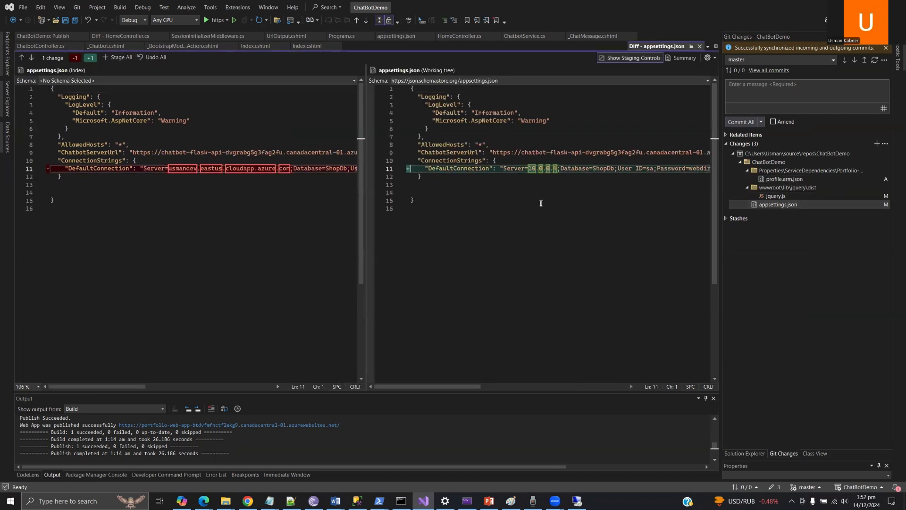
left_click(877, 204)
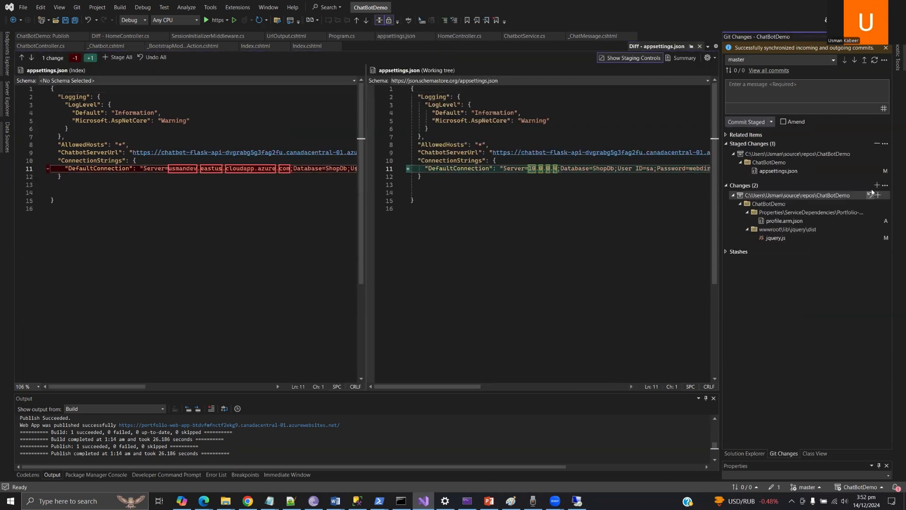
Step: Commit the staged appsettings.json change with the message "Aded private IP address in conn string."
left_click(746, 122)
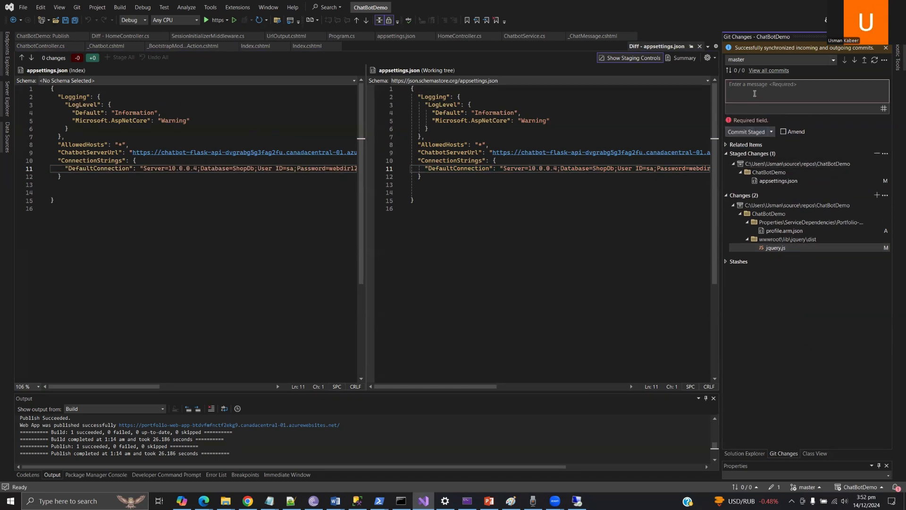
type("ADde")
key("BackSpace")
key("BackSpace")
key("BackSpace")
type("ded [")
type("he c")
key("BackSpace")
key("BackSpace")
key("BackSpace")
key("BackSpace")
key("BackSpace")
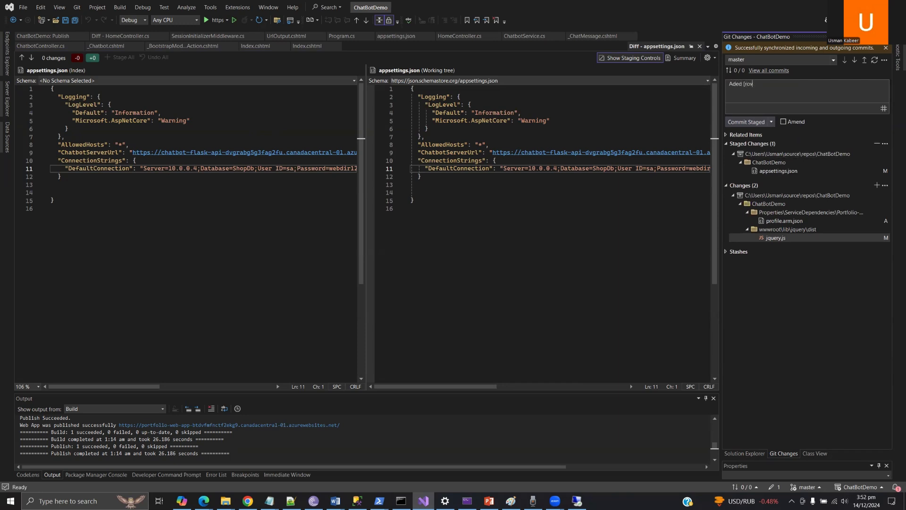
type("private")
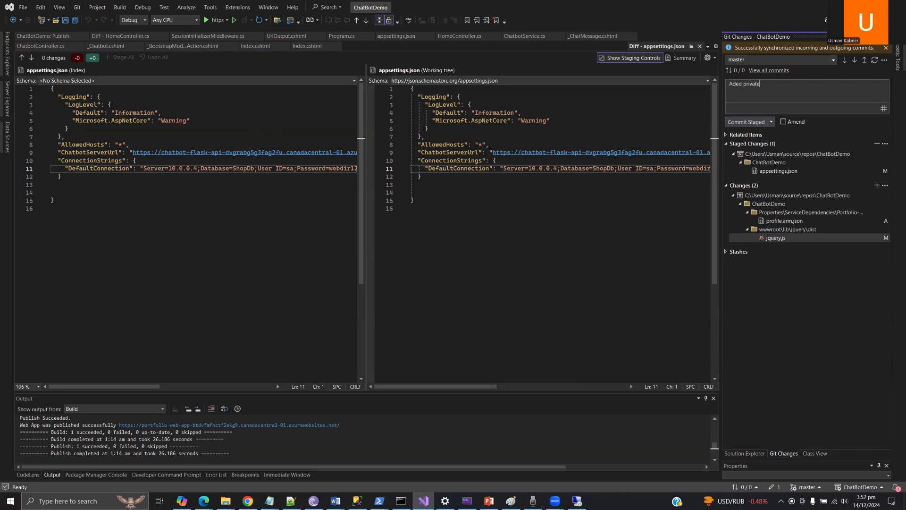
type(" IP address in conn string.")
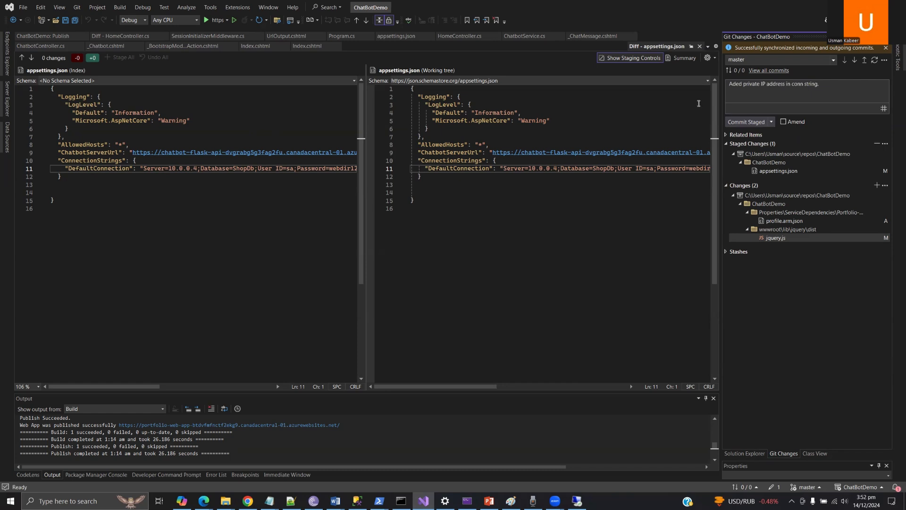
left_click(746, 121)
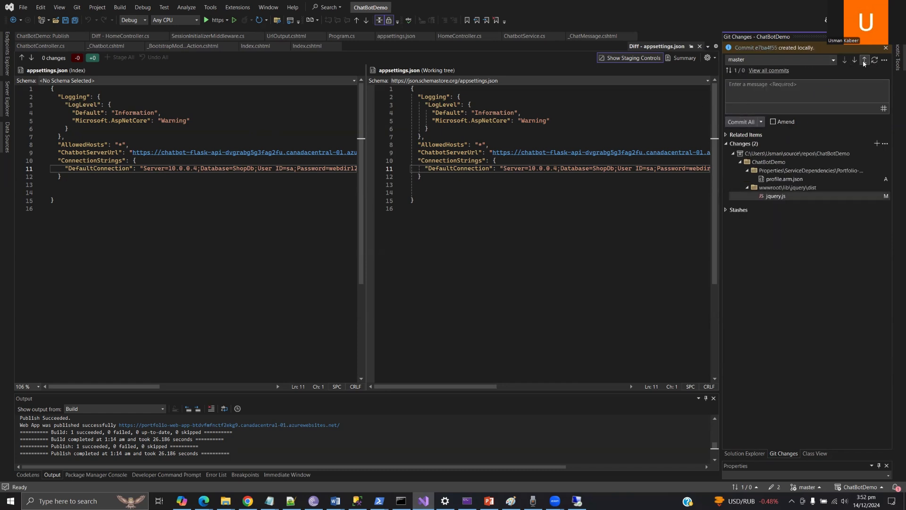
Step: Push the new commit on master to the remote repository, syncing the branch with the remote changes
left_click(864, 61)
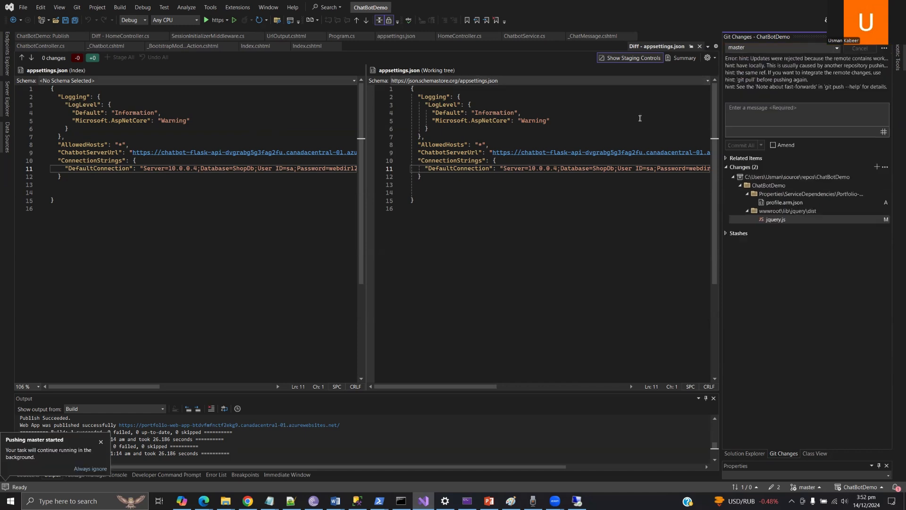
left_click(451, 263)
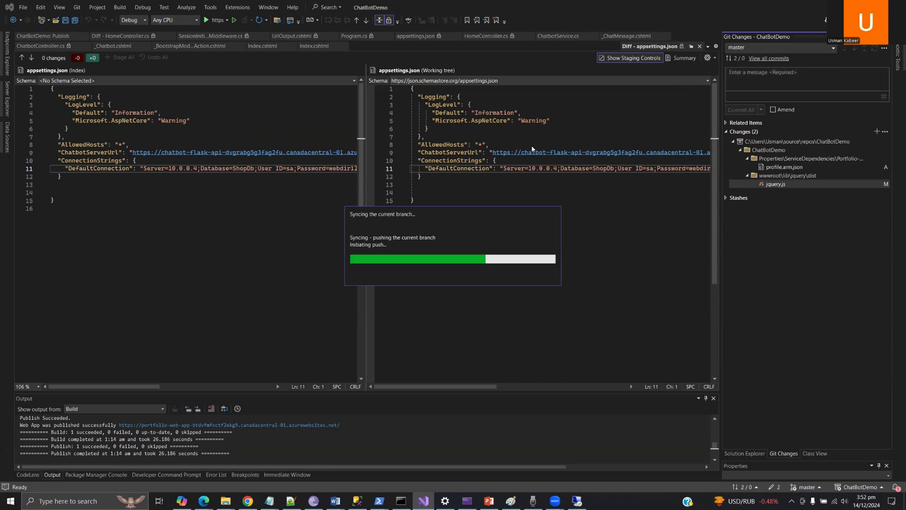
Step: Return to Chrome, check the deployment logs of my-portfolio-webapp in Deployment Center, and browse to the deployed site
left_click(241, 501)
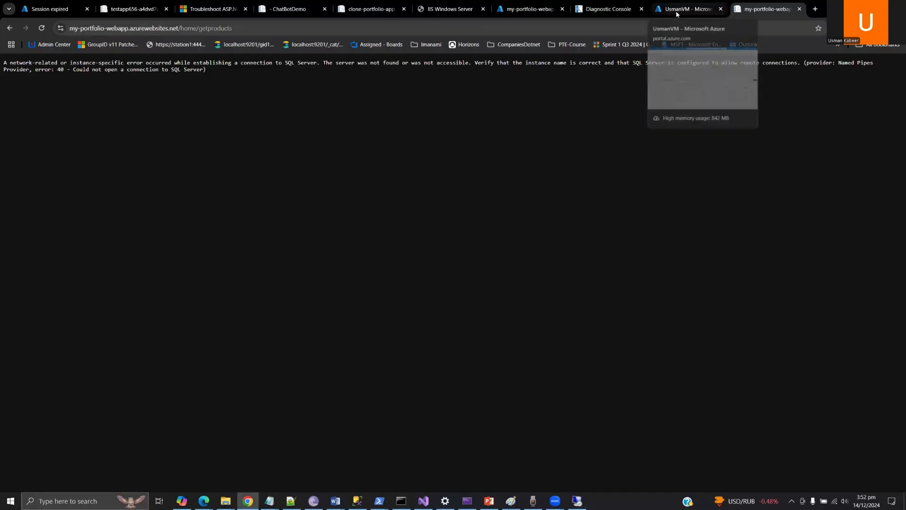
left_click(675, 10)
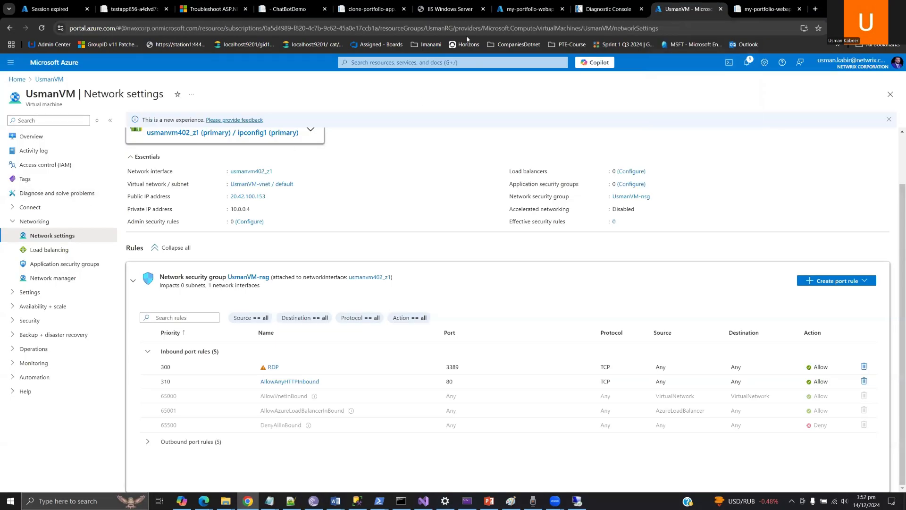
left_click(528, 9)
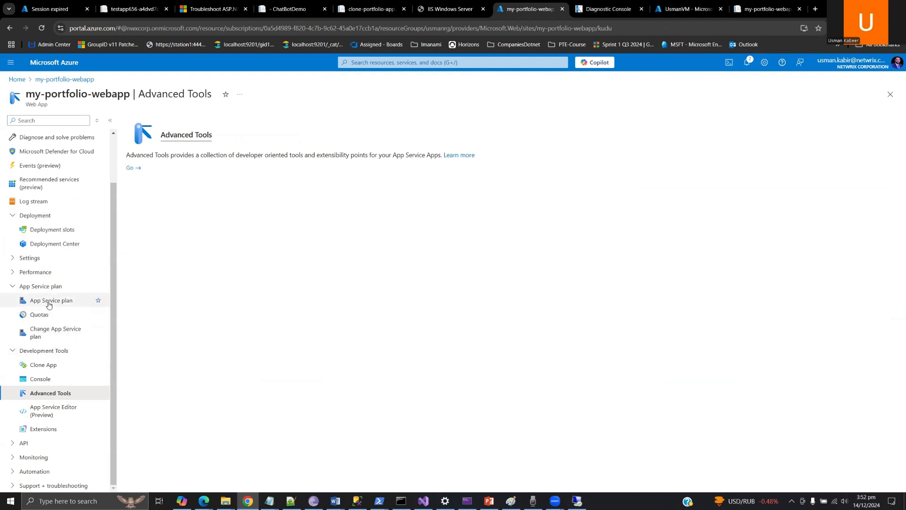
left_click(53, 243)
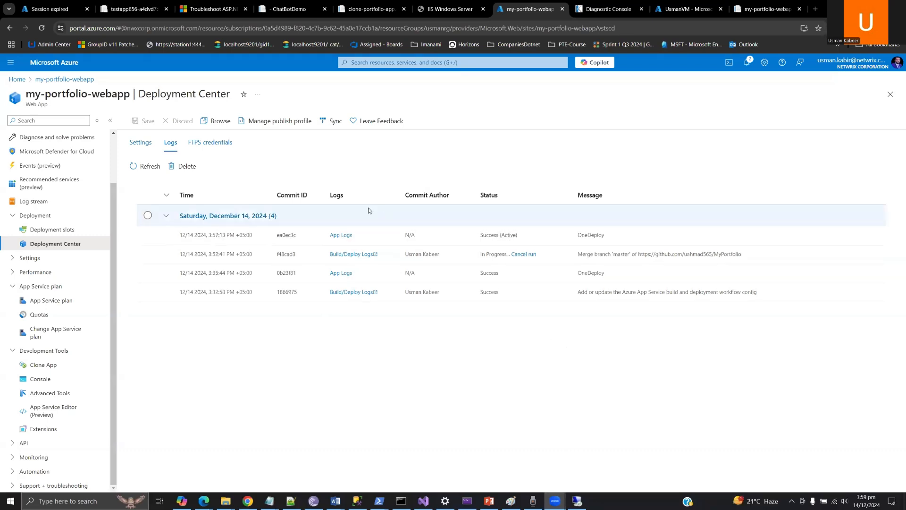
left_click(217, 121)
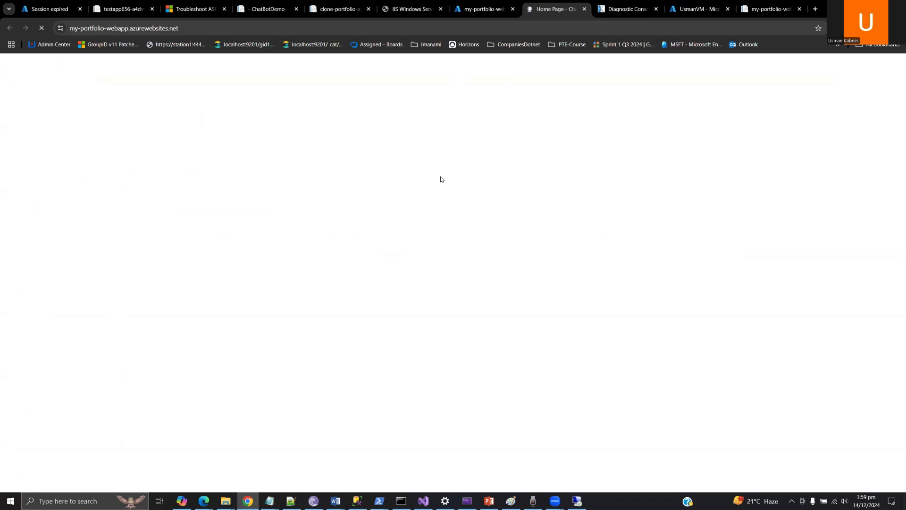
Step: Recall the tcpping.exe 10.0.0.4:1433 connectivity test in the web app's Kudu debug console
left_click(622, 9)
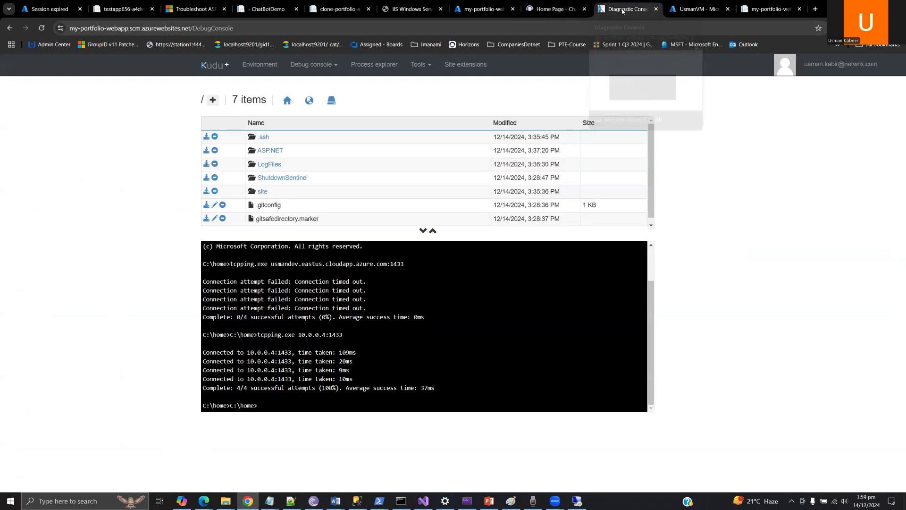
key("Up")
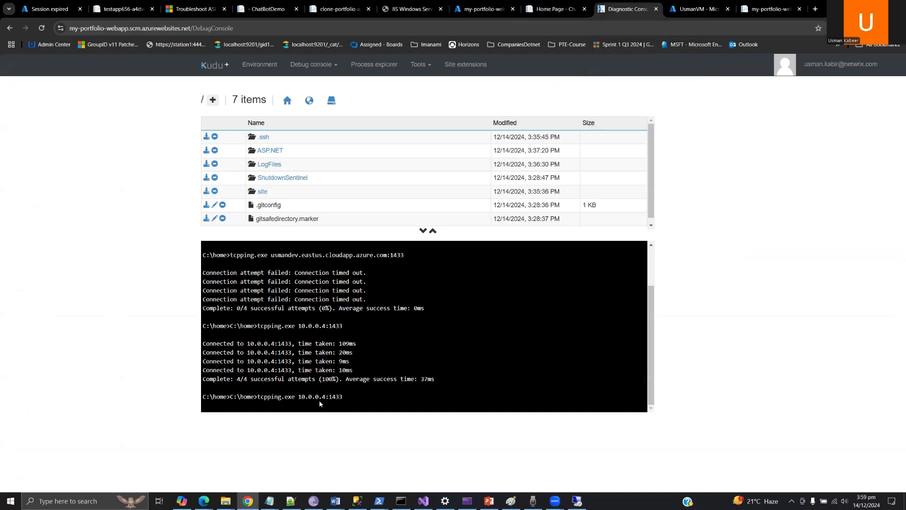
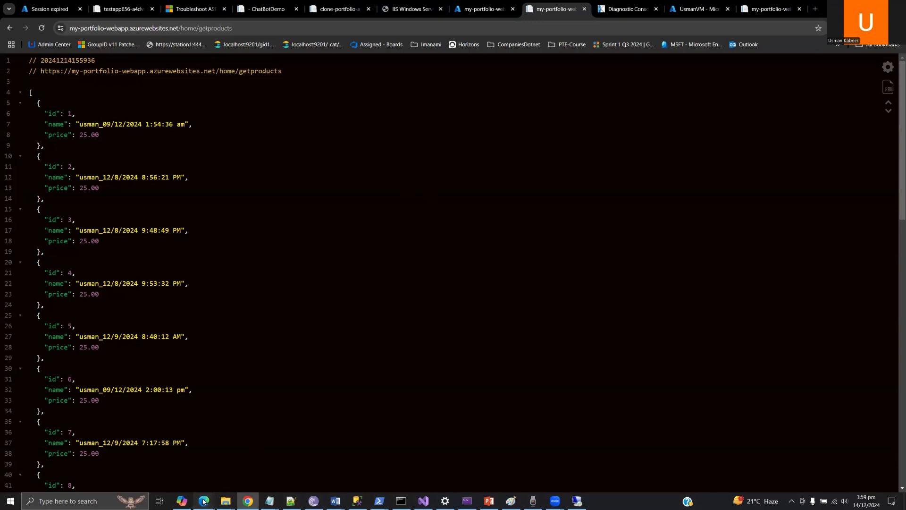
Step: Switch to Edge, find the other portfolio web app's home/getproducts page, and reload it to check its product data
mouse_move(202, 501)
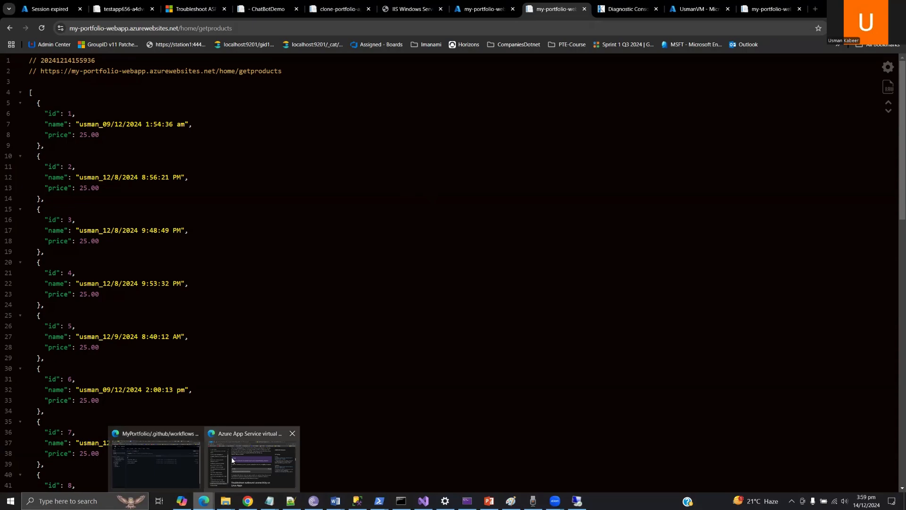
left_click(157, 459)
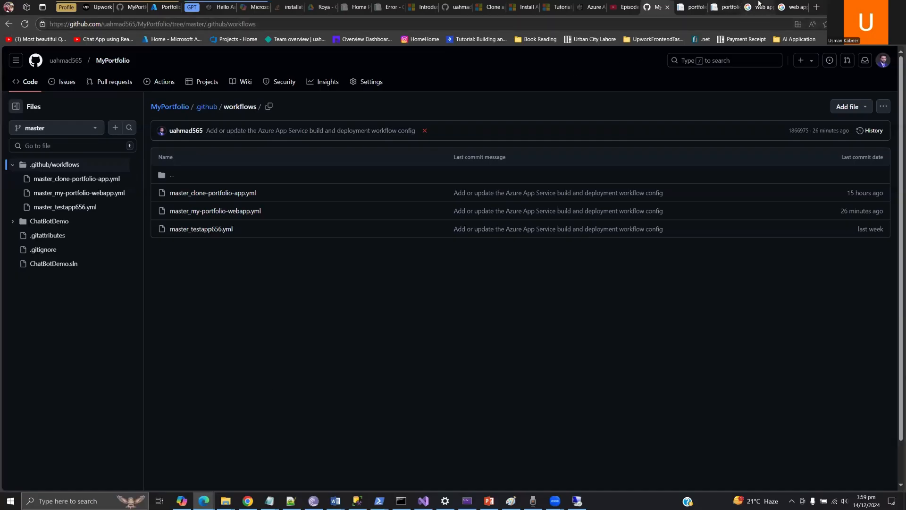
left_click(729, 5)
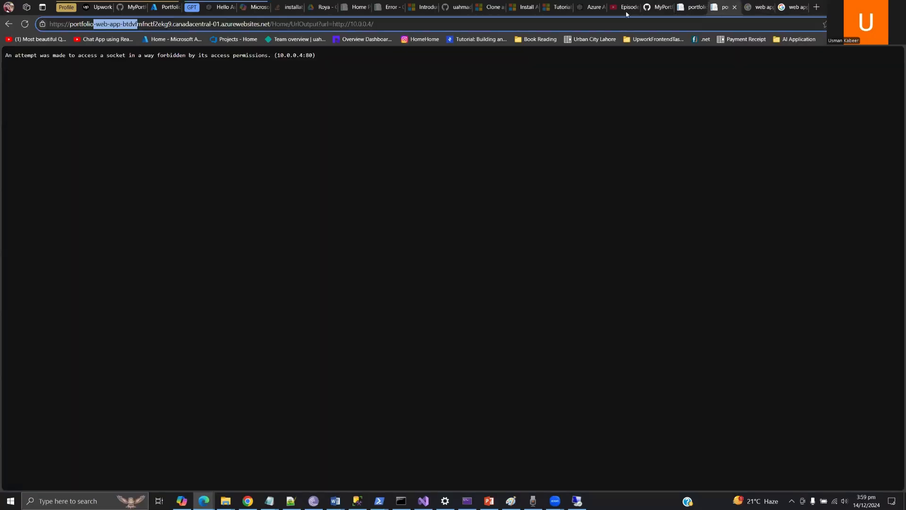
key("ctrl+Page_Up")
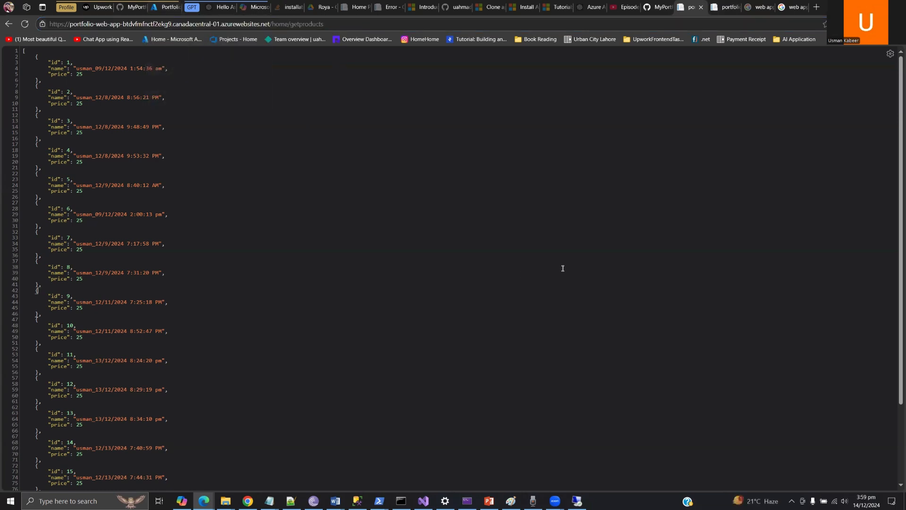
left_click(319, 22)
key("Return")
Step: Return to Chrome and reload the VM's IIS page at usmandev.eastus.cloudapp.azure.com to check public HTTP access
left_click(248, 501)
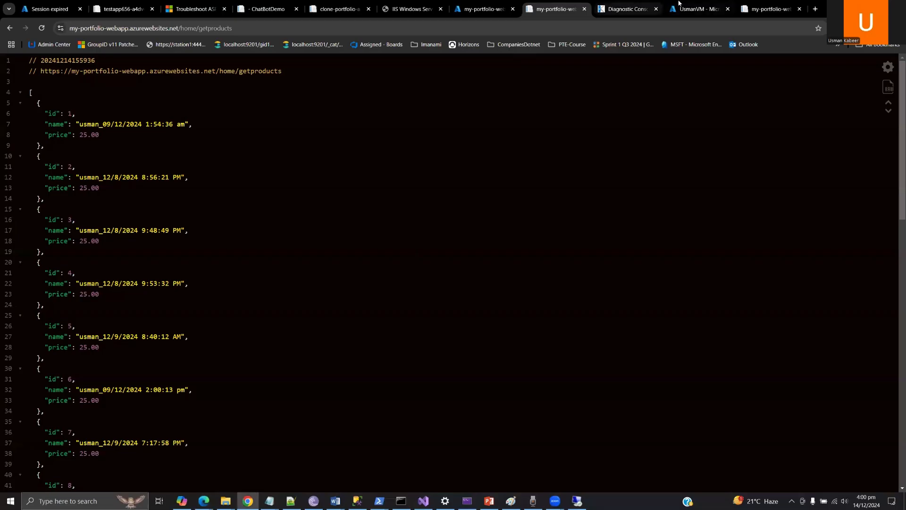
left_click(767, 5)
left_click(563, 3)
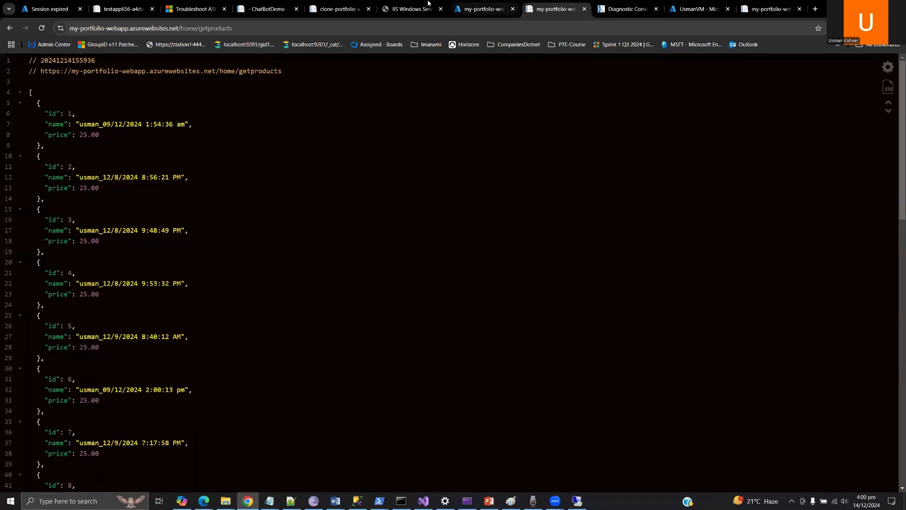
left_click(397, 9)
left_click(291, 30)
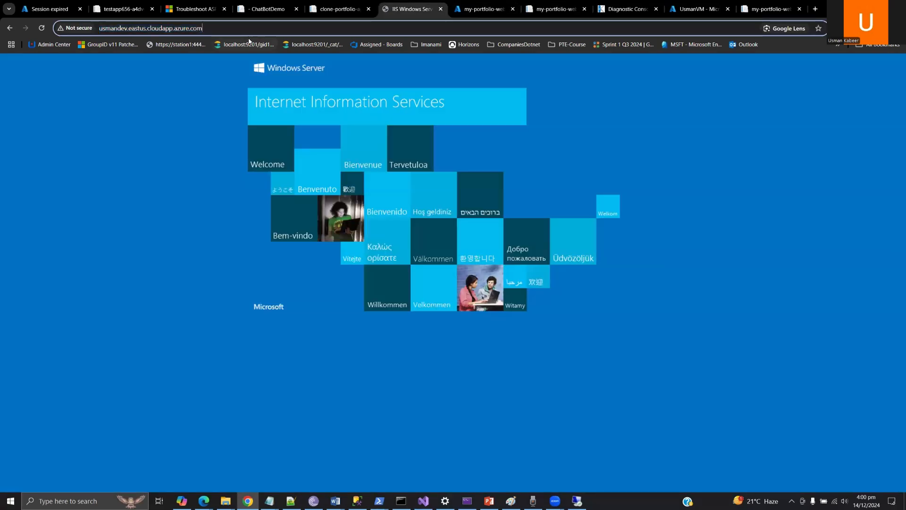
left_click_drag(220, 31, 97, 29)
left_click(227, 26)
key("Return")
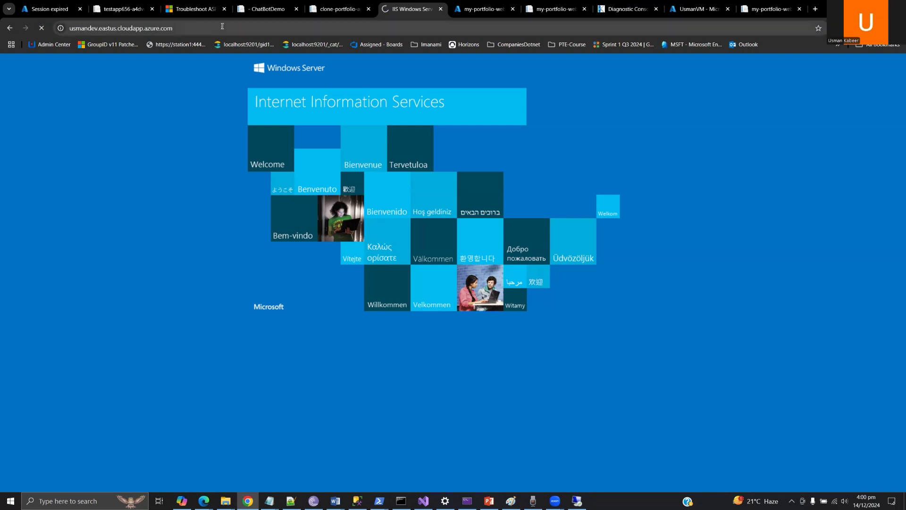
left_click_drag(227, 25, 98, 44)
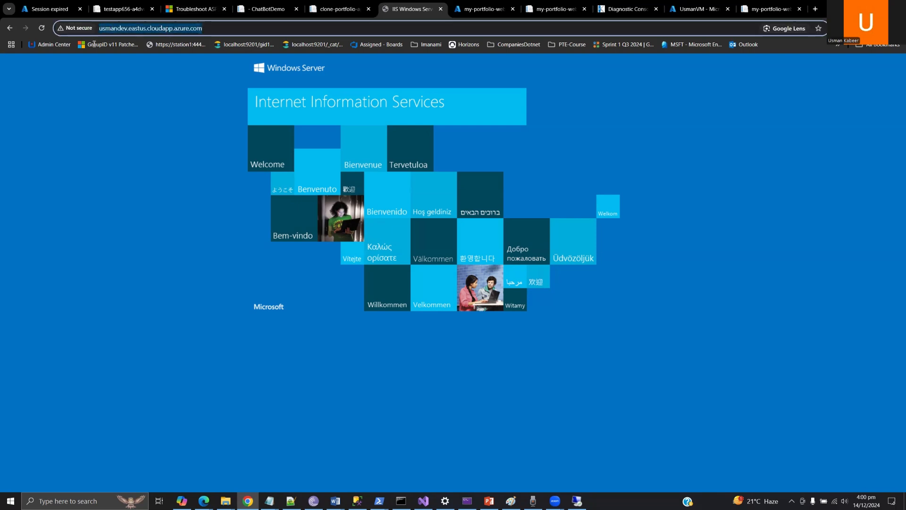
Step: Switch to the VM's remote desktop session, search for "inet", and open Internet Information Services (IIS) Manager
left_click(576, 500)
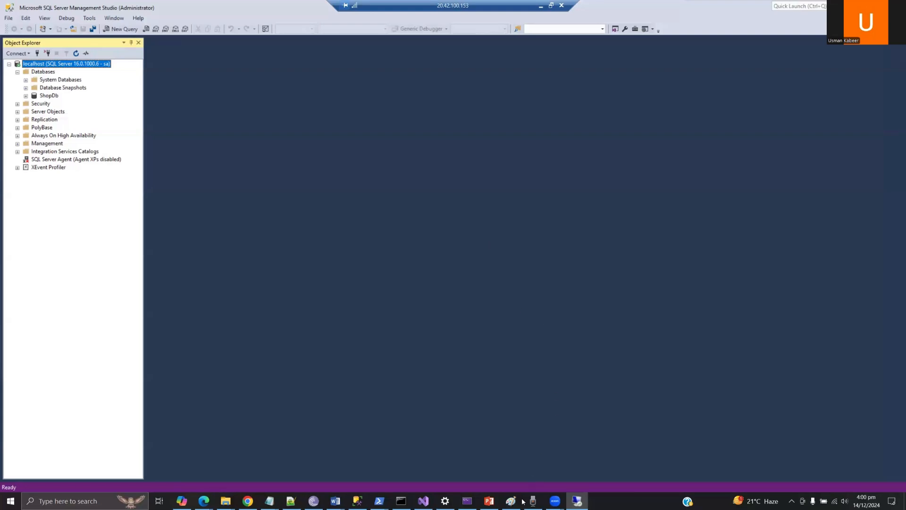
left_click(13, 499)
type("inet")
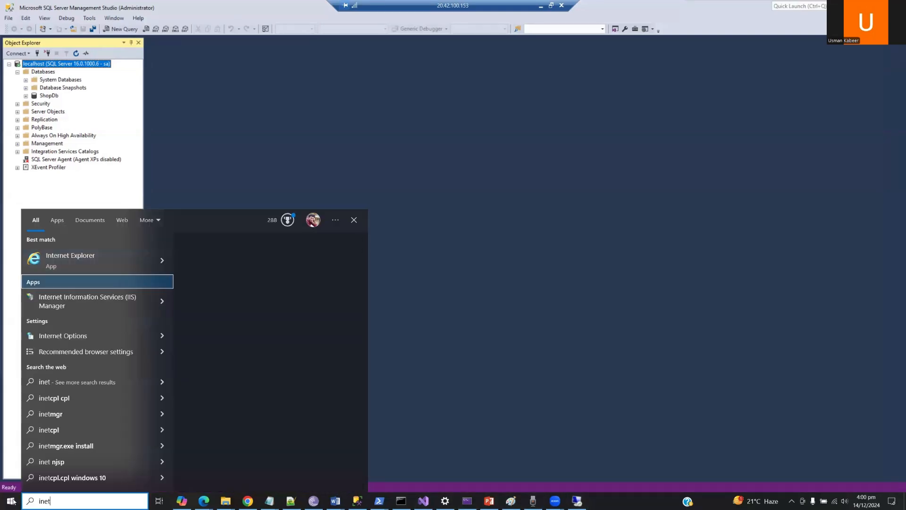
key("Down")
key("Return")
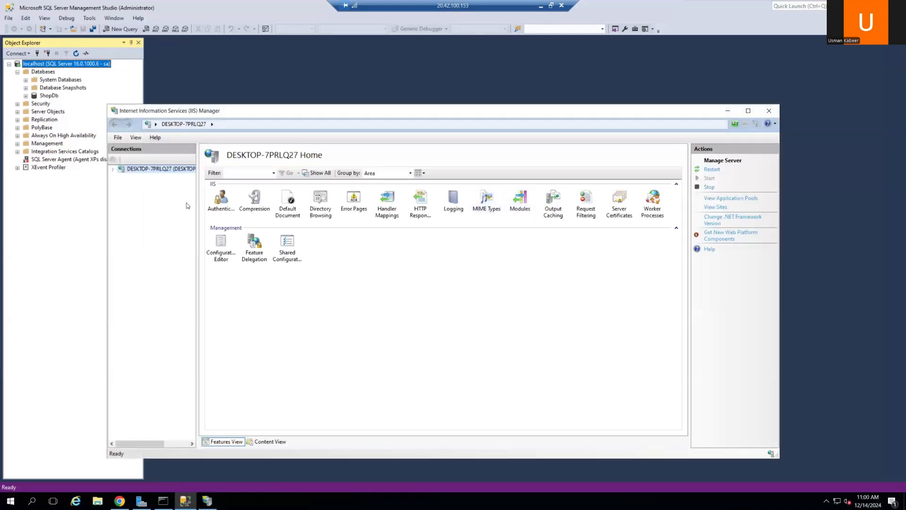
Step: Expand the server's Sites in IIS Manager, inspect the portfolio site and Default Web Site, and minimize the remote session
key("Right")
key("Down")
key("Down")
key("Right")
key("Down")
key("Down")
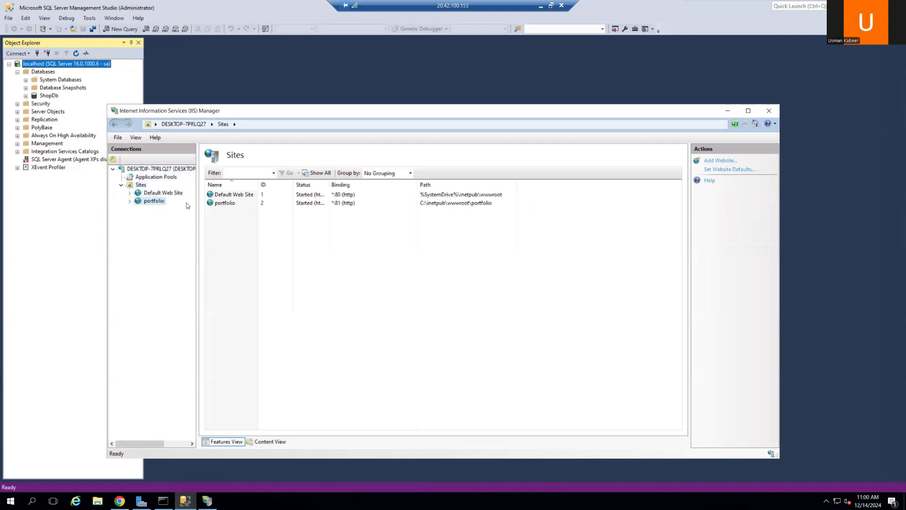
key("Right")
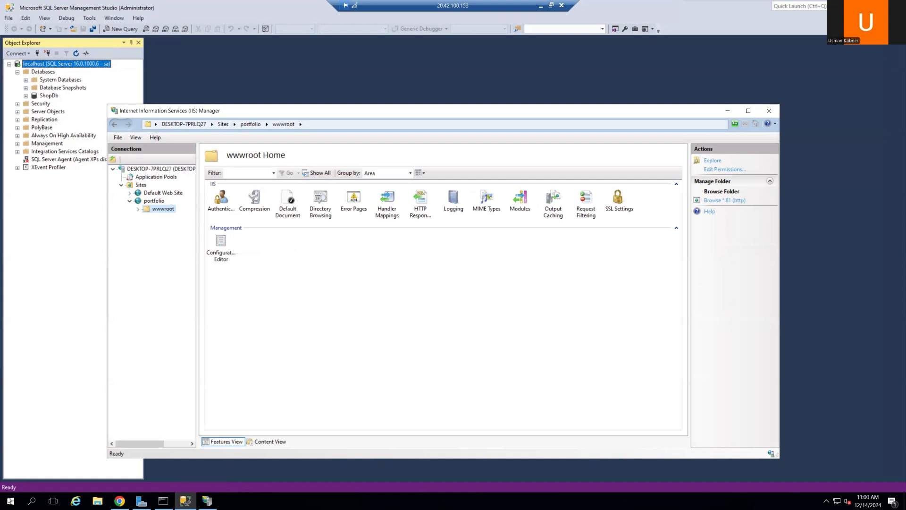
left_click(146, 203)
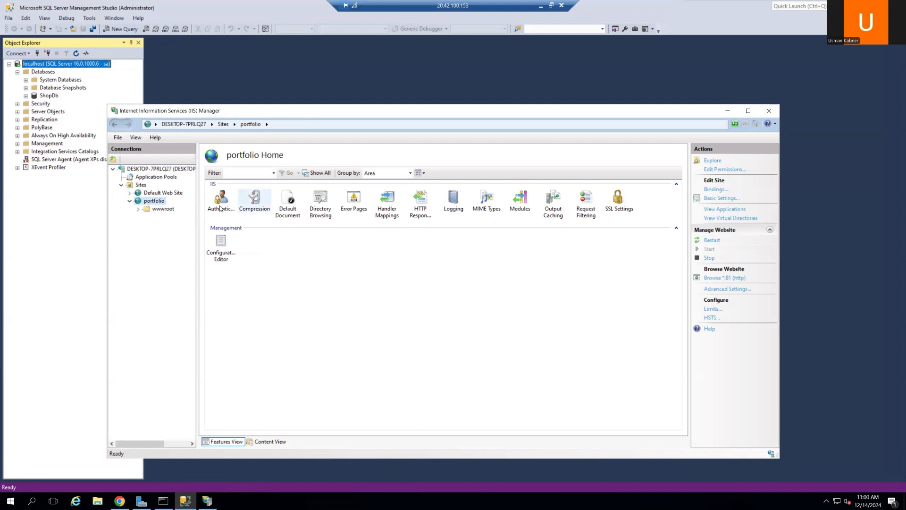
left_click(162, 193)
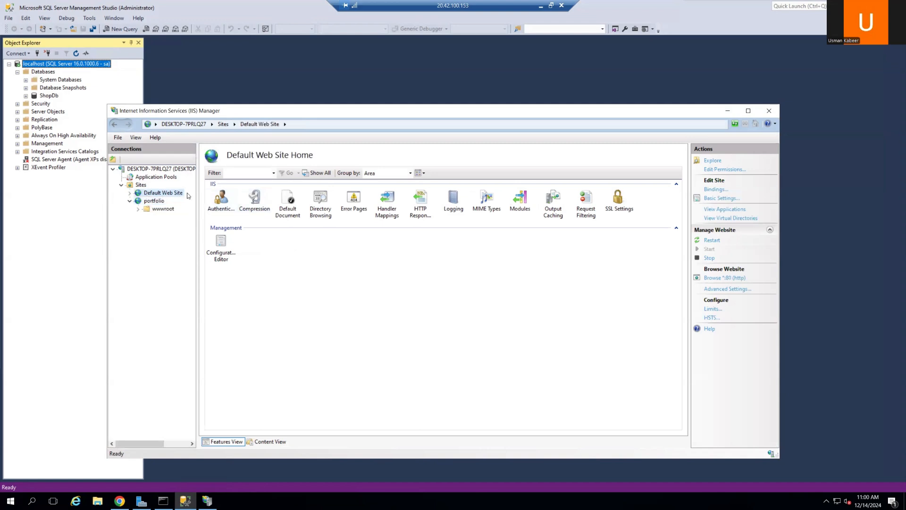
left_click(727, 110)
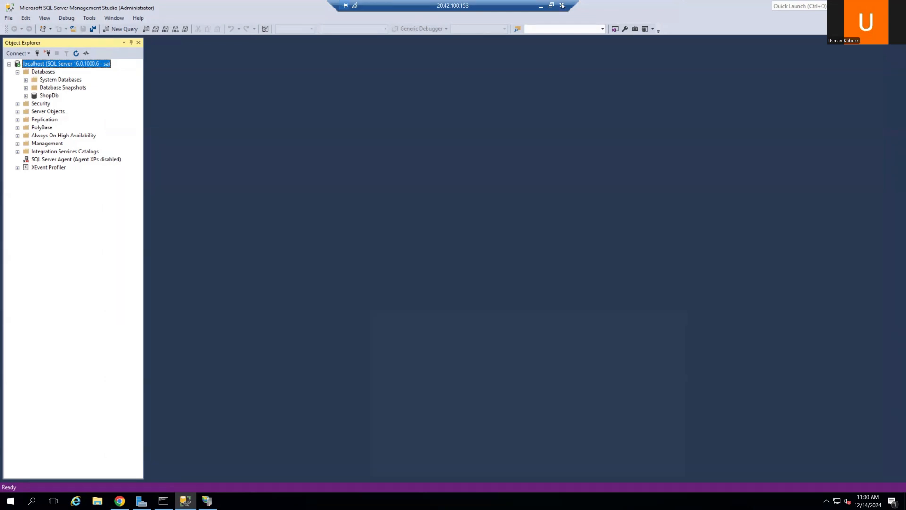
left_click(542, 7)
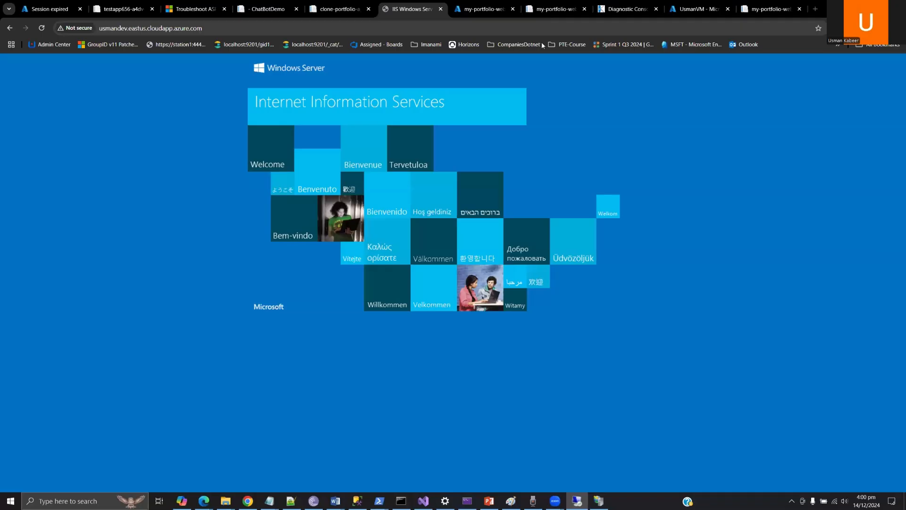
Step: Review port 80 in UsmanVM's inbound port rules on the Azure portal, and return to the deployed web app's getproducts page
left_click(720, 13)
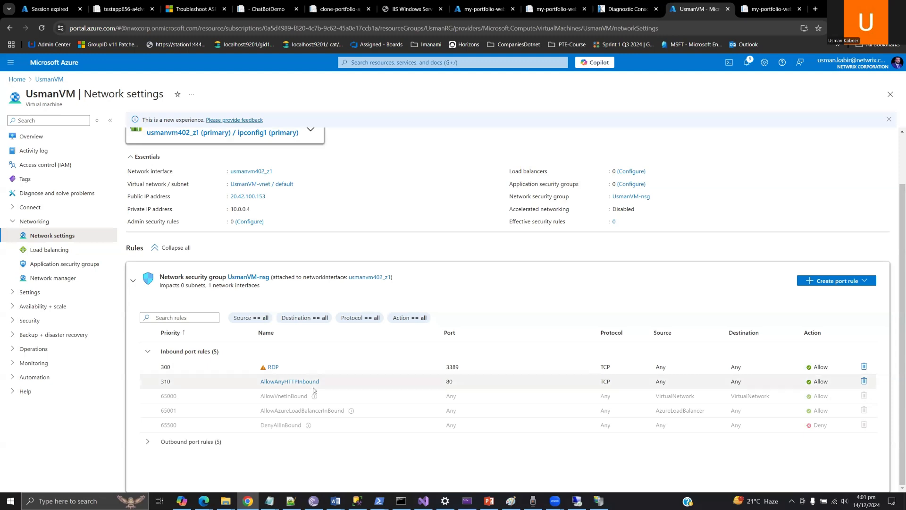
left_click_drag(454, 383, 443, 382)
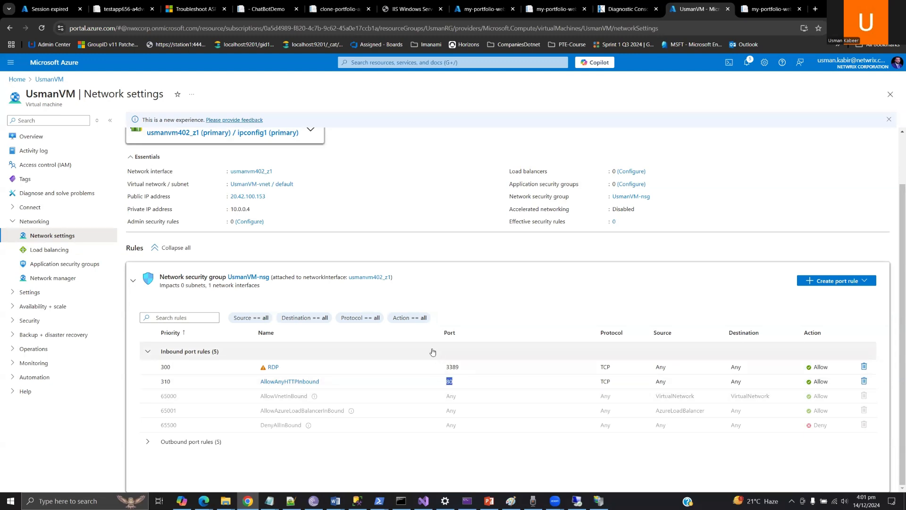
left_click(454, 385)
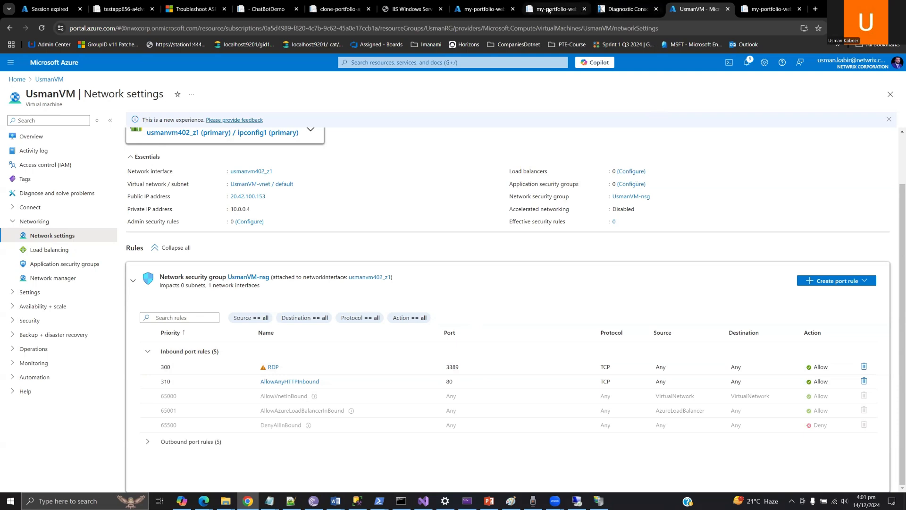
left_click(548, 10)
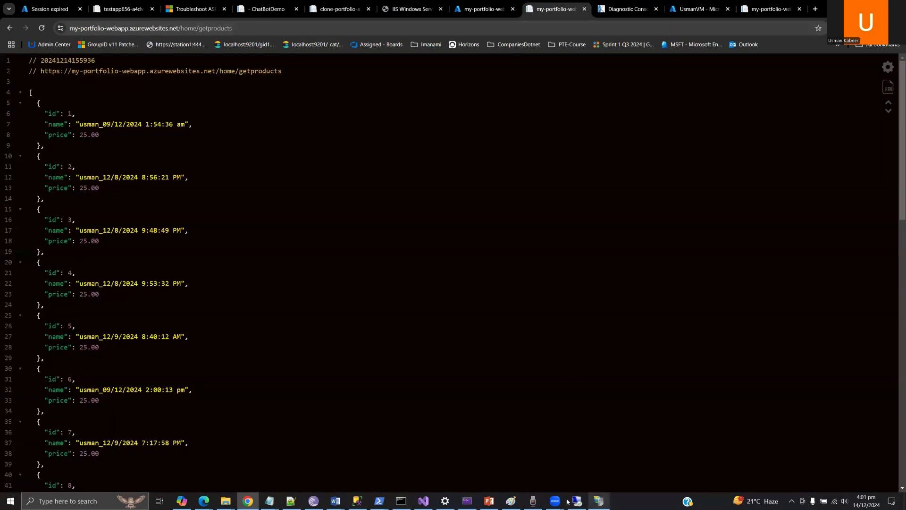